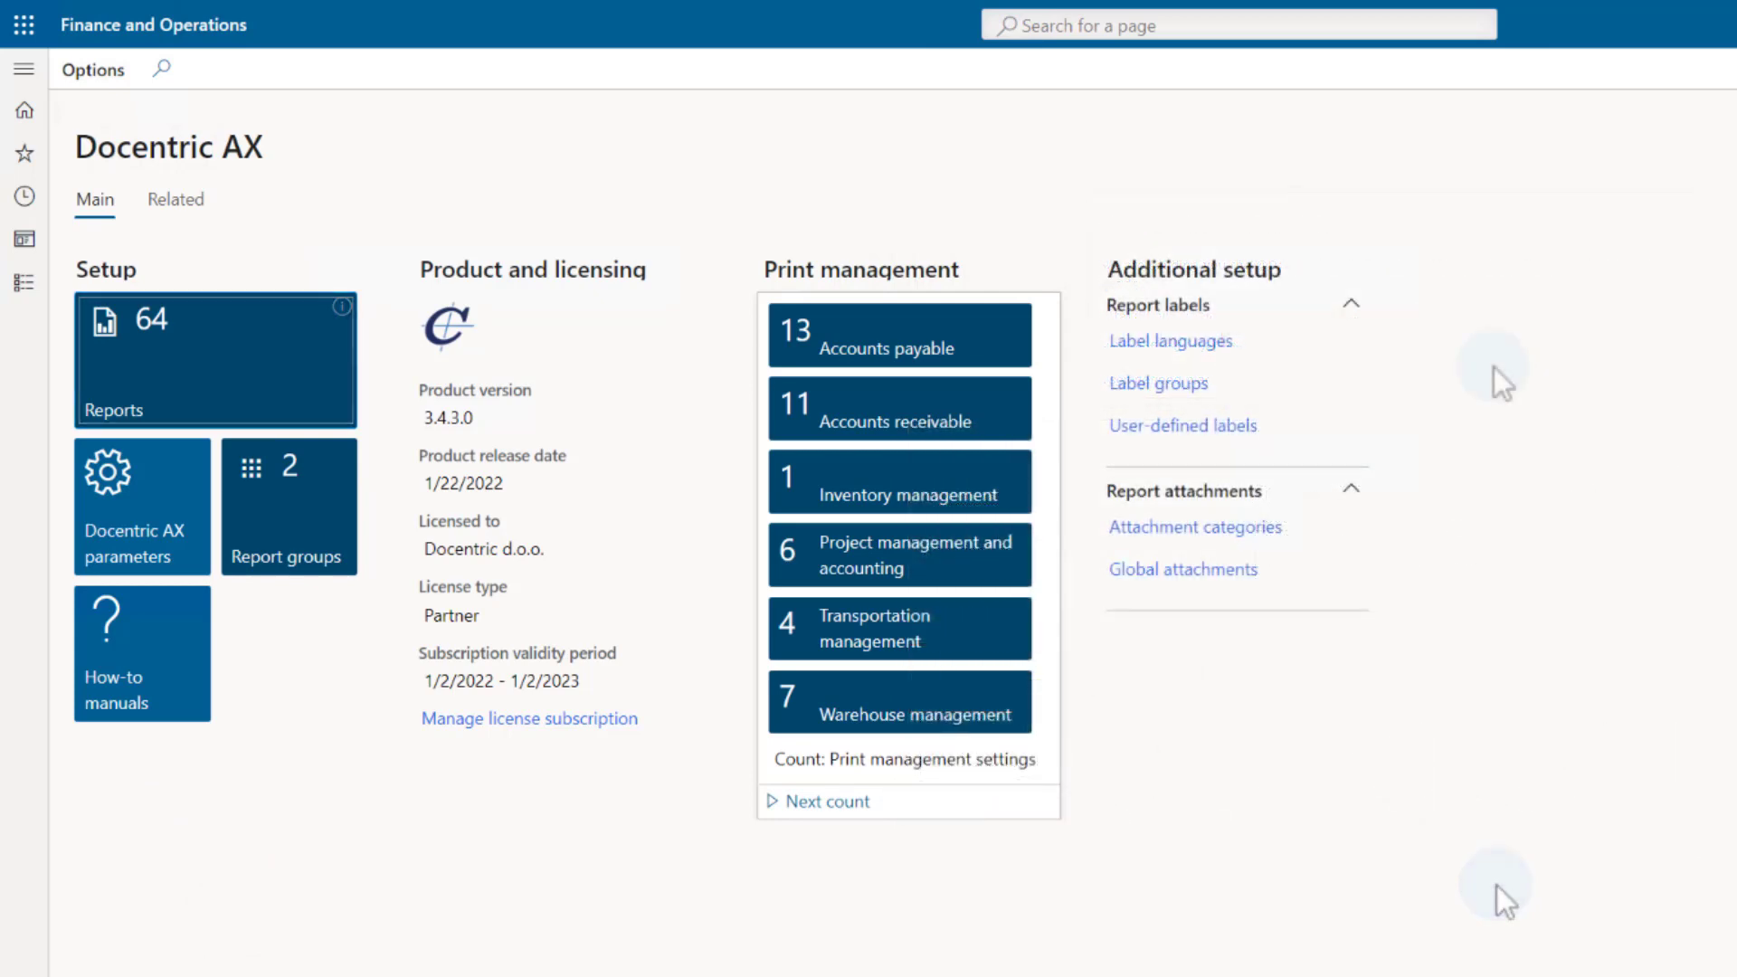
Open the report label languages setup and add en-us and es as label languages.
{"action": "left_click", "coordinate": [1192, 348]}
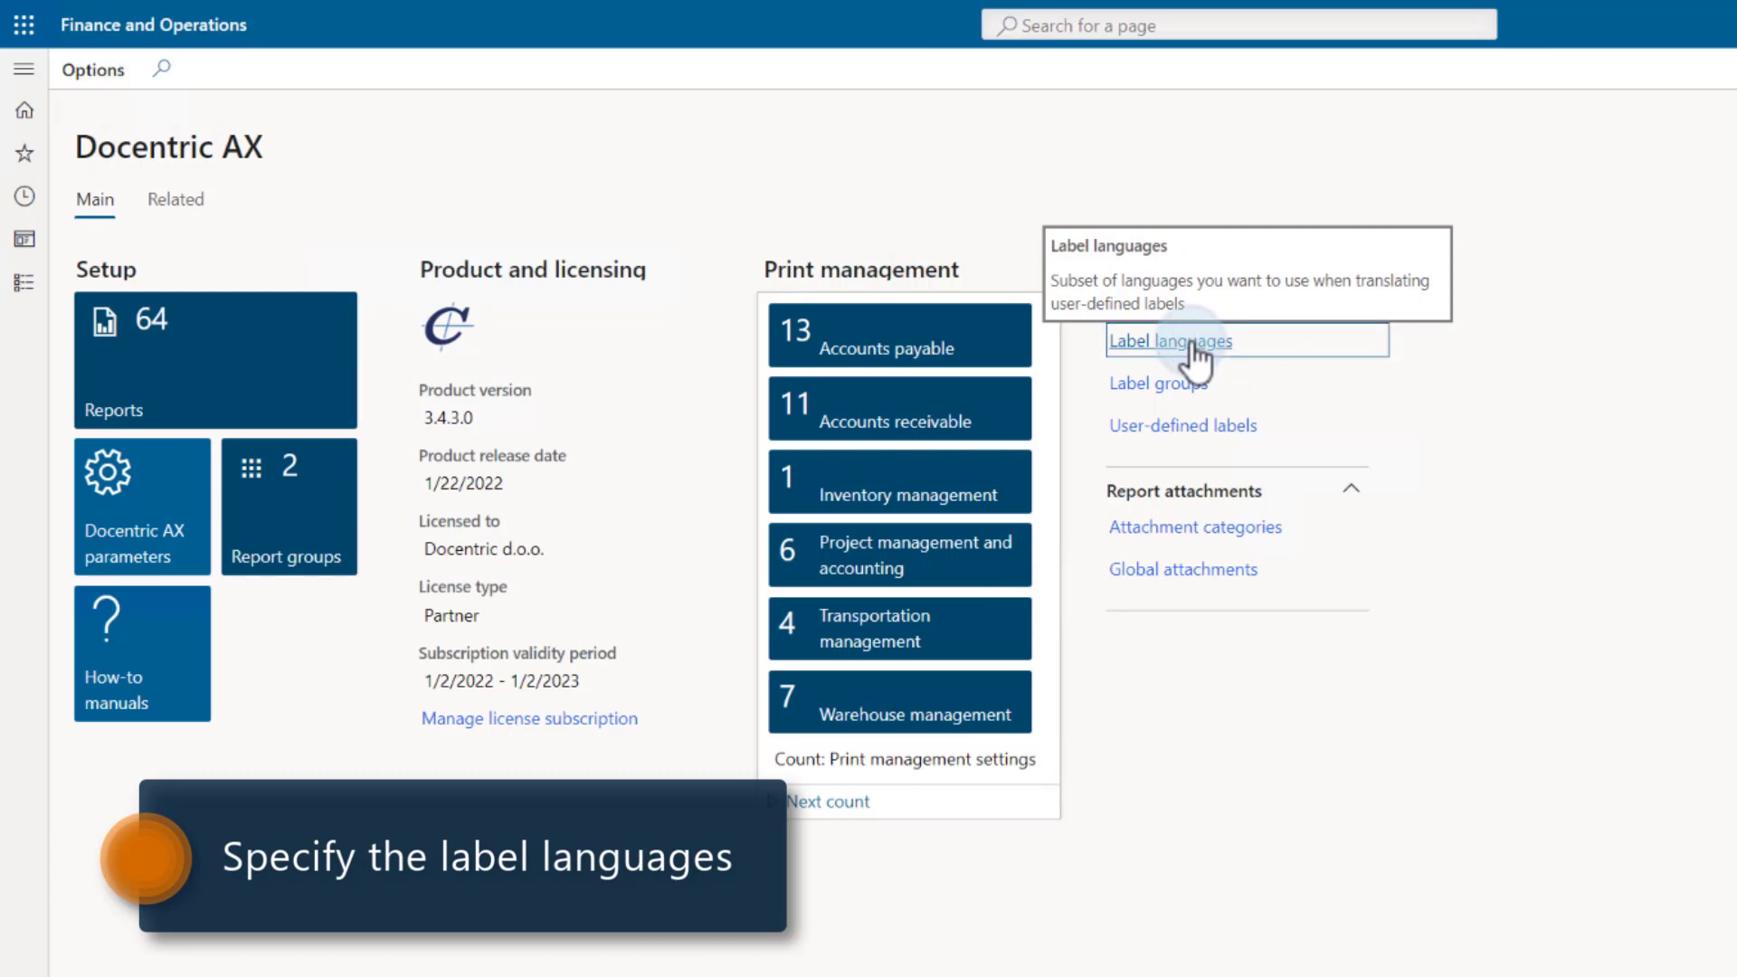
{"action": "left_click", "coordinate": [162, 73]}
{"action": "type", "text": "en-us"}
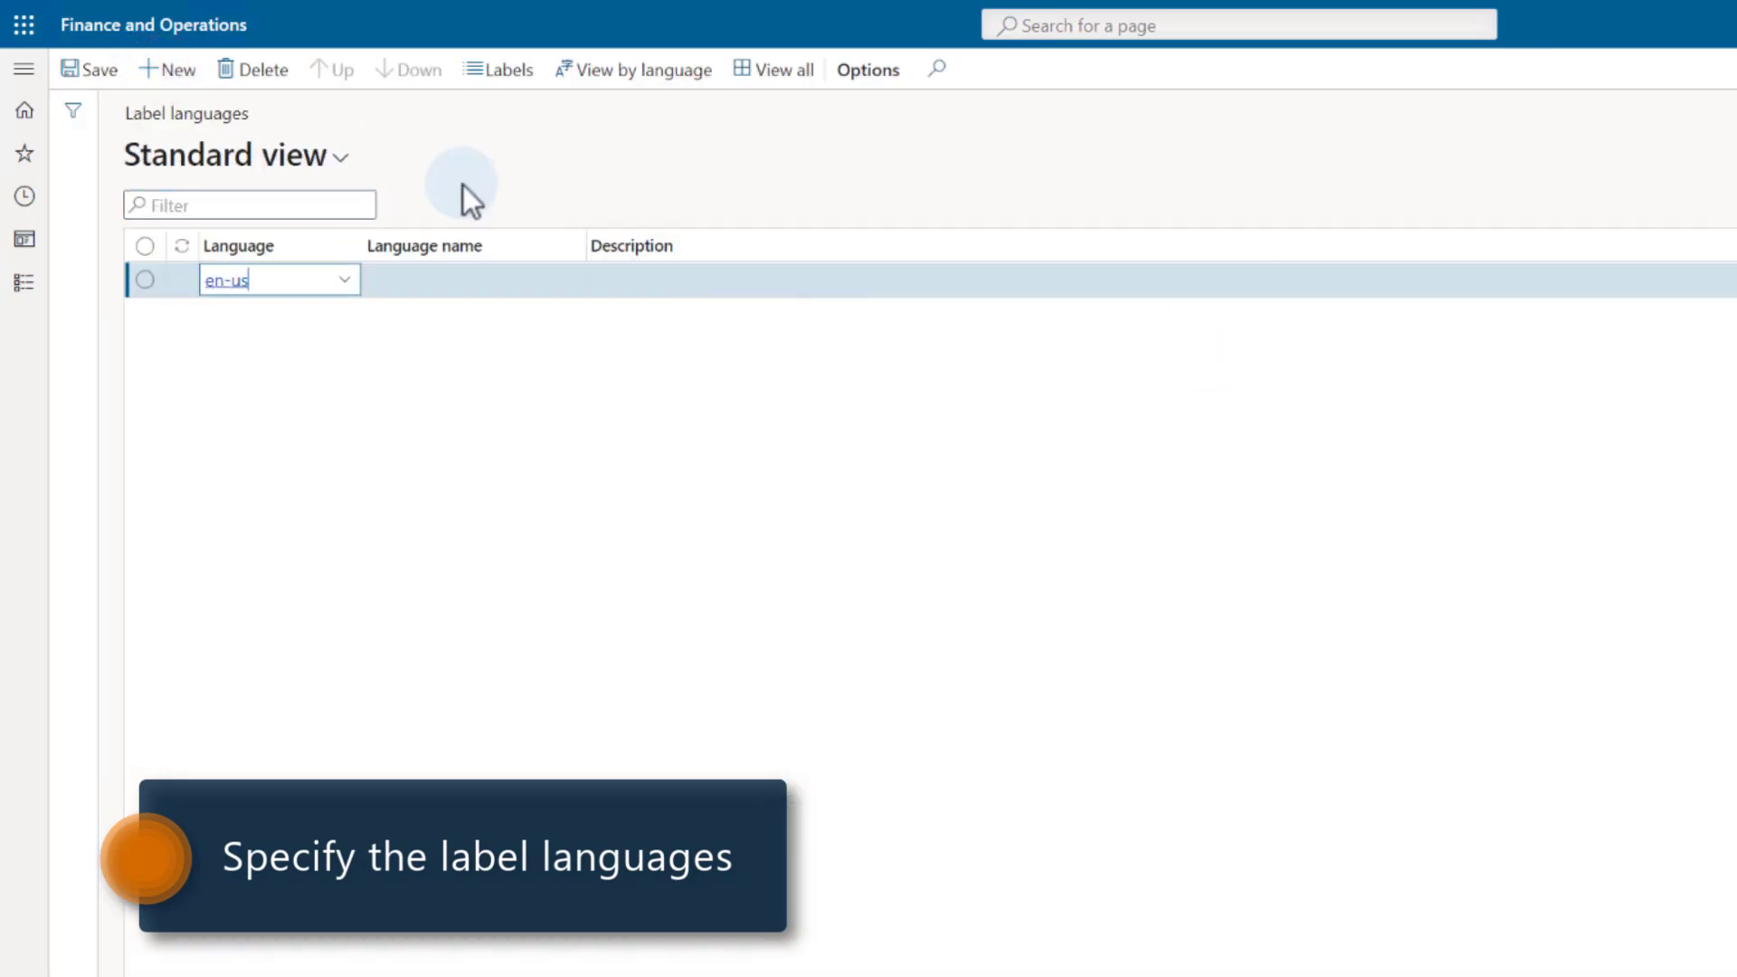
{"action": "key", "text": "Tab"}
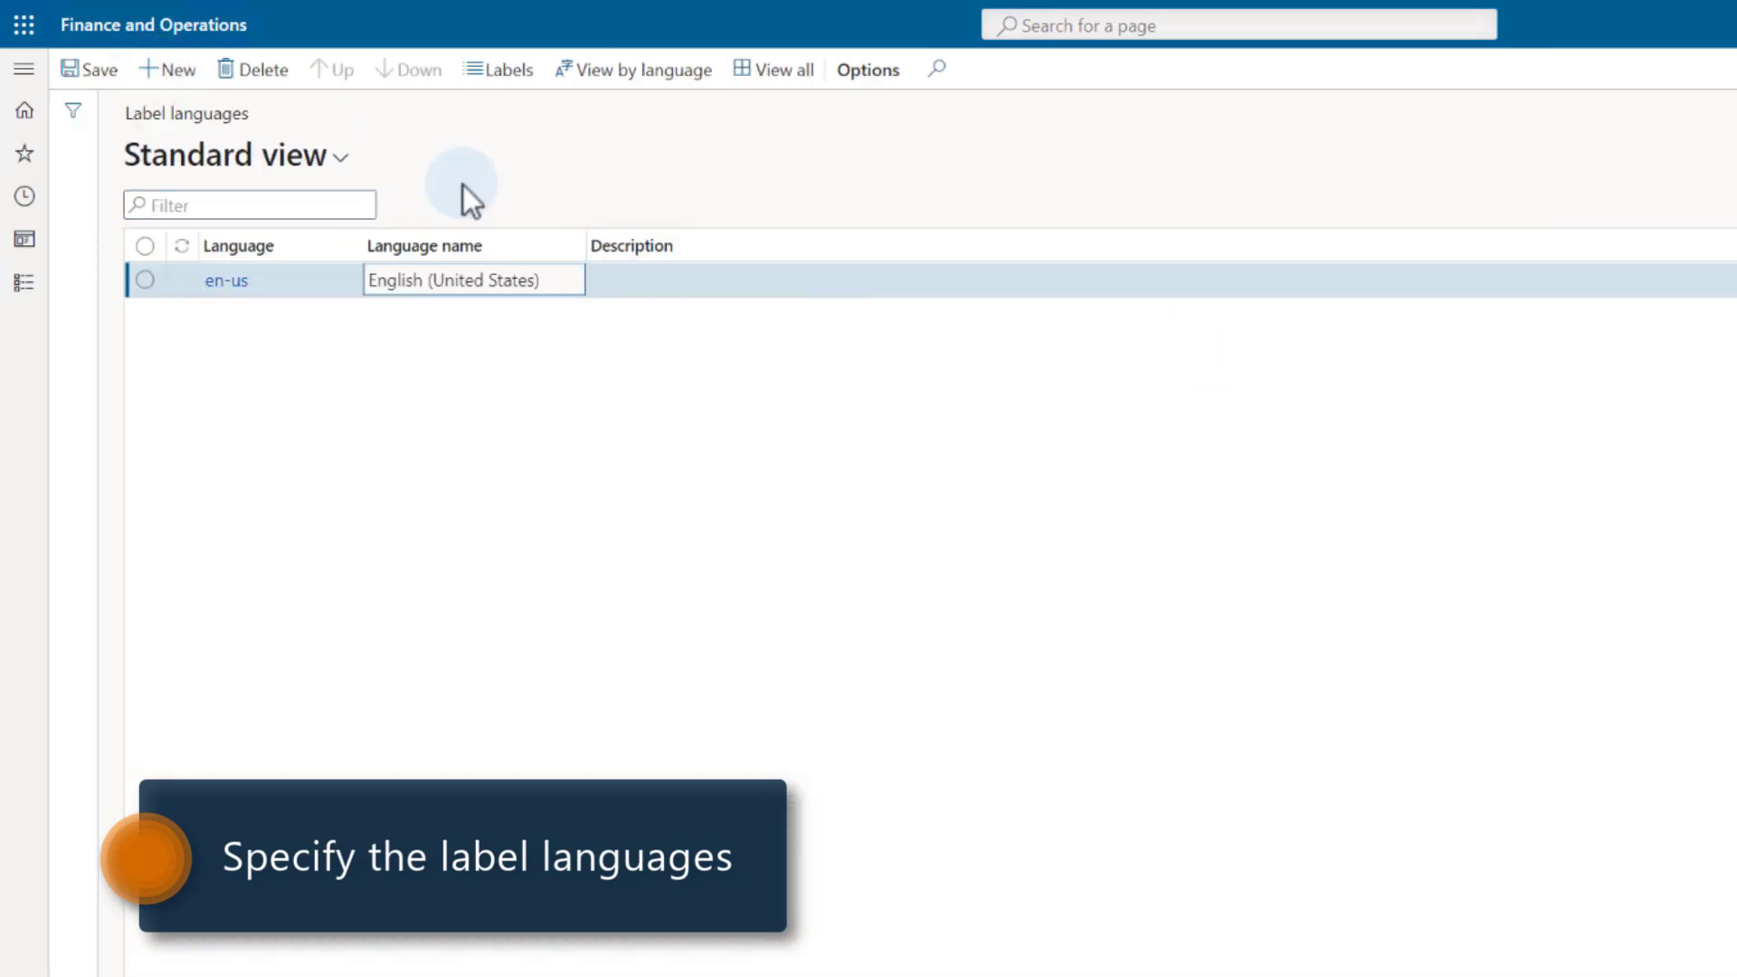
{"action": "key", "text": "alt+n"}
{"action": "type", "text": "es"}
{"action": "key", "text": "Tab"}
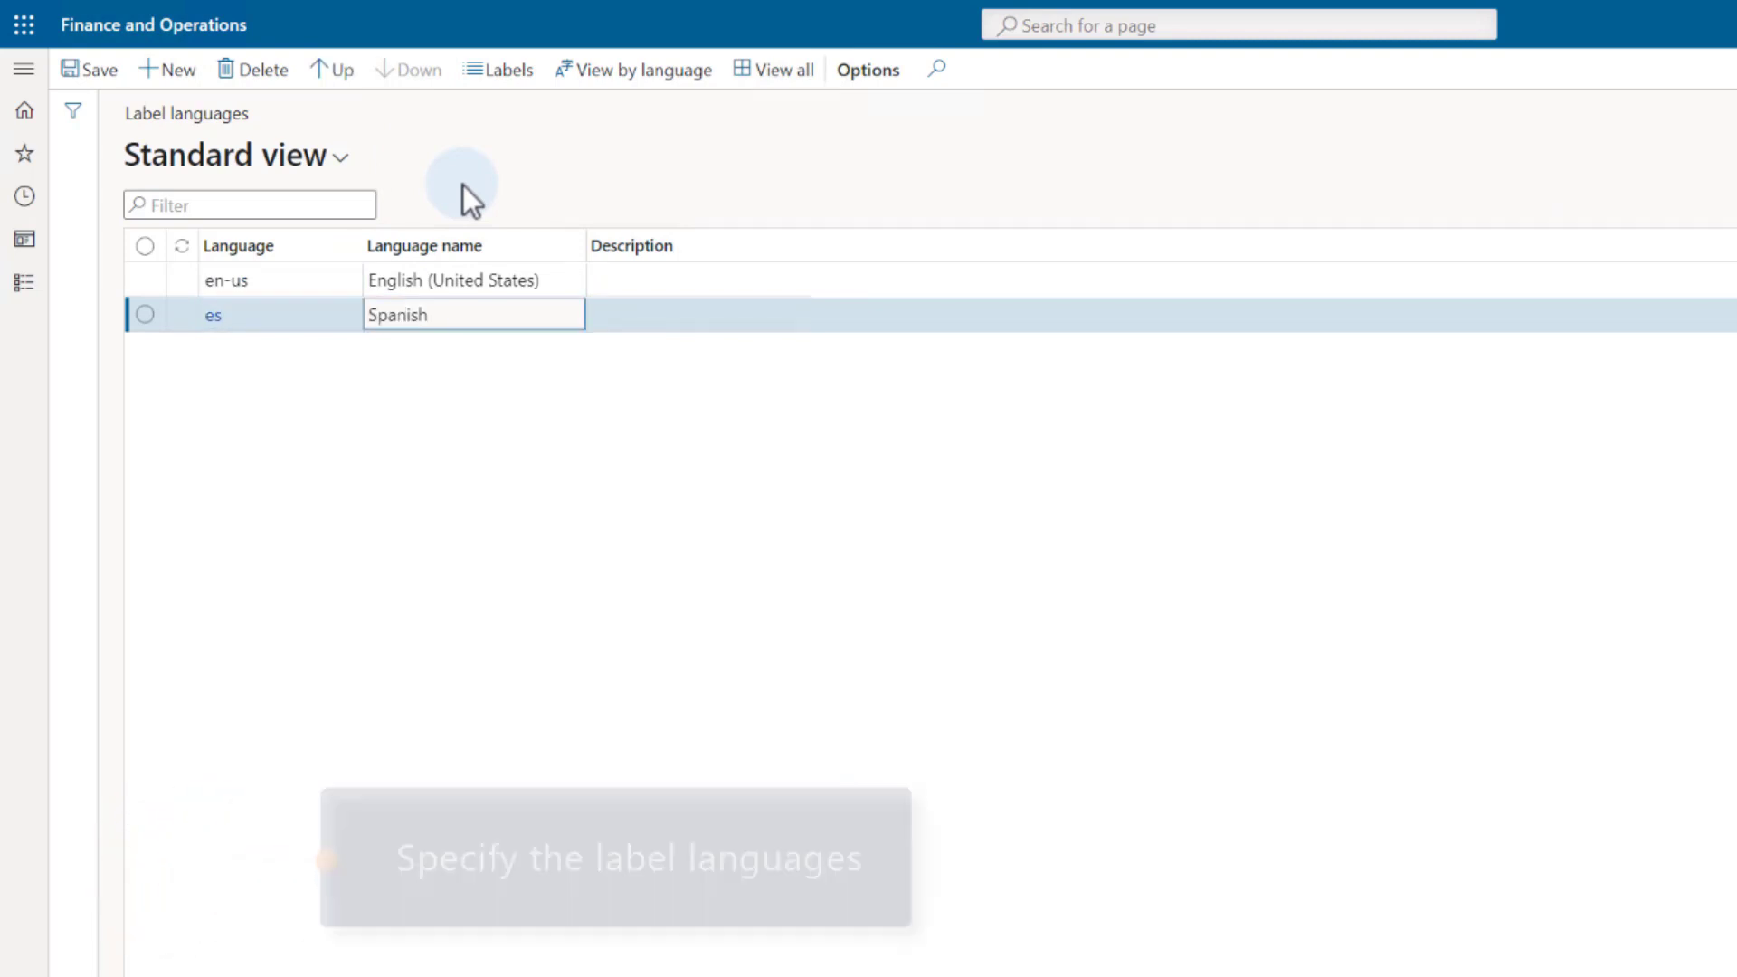
Add it and de to the list of label languages.
{"action": "key", "text": "alt+n"}
{"action": "type", "text": "it"}
{"action": "key", "text": "Tab"}
{"action": "key", "text": "alt+n"}
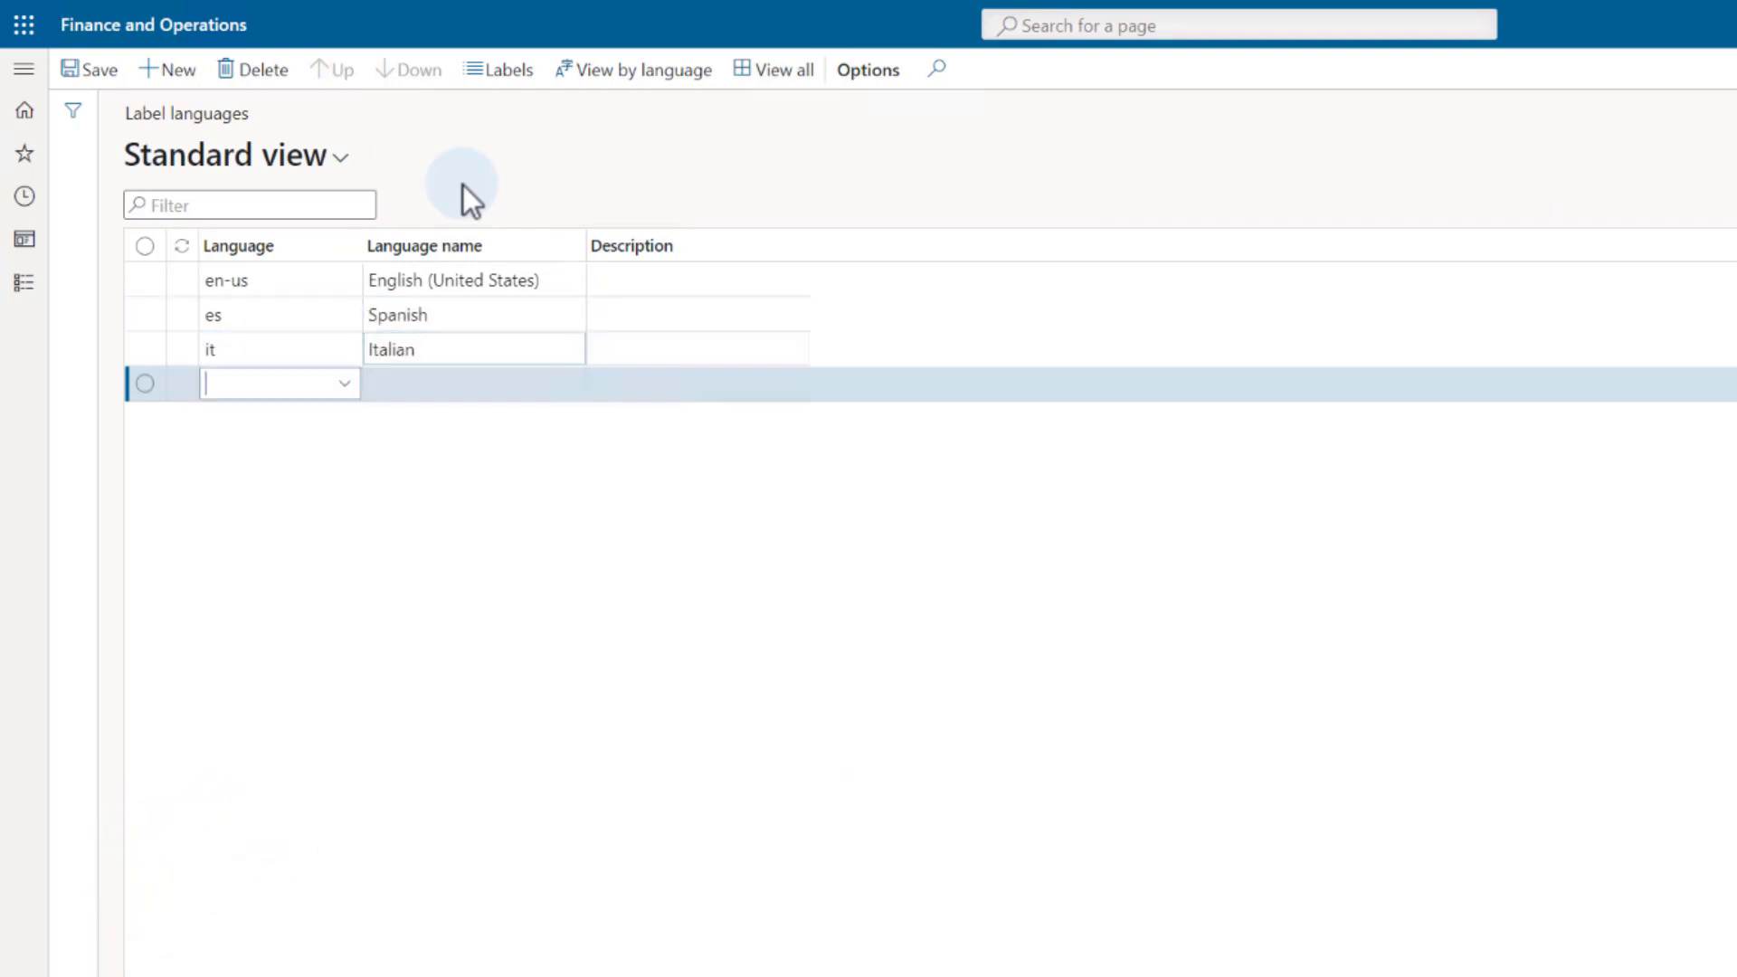
{"action": "type", "text": "de"}
{"action": "key", "text": "Tab"}
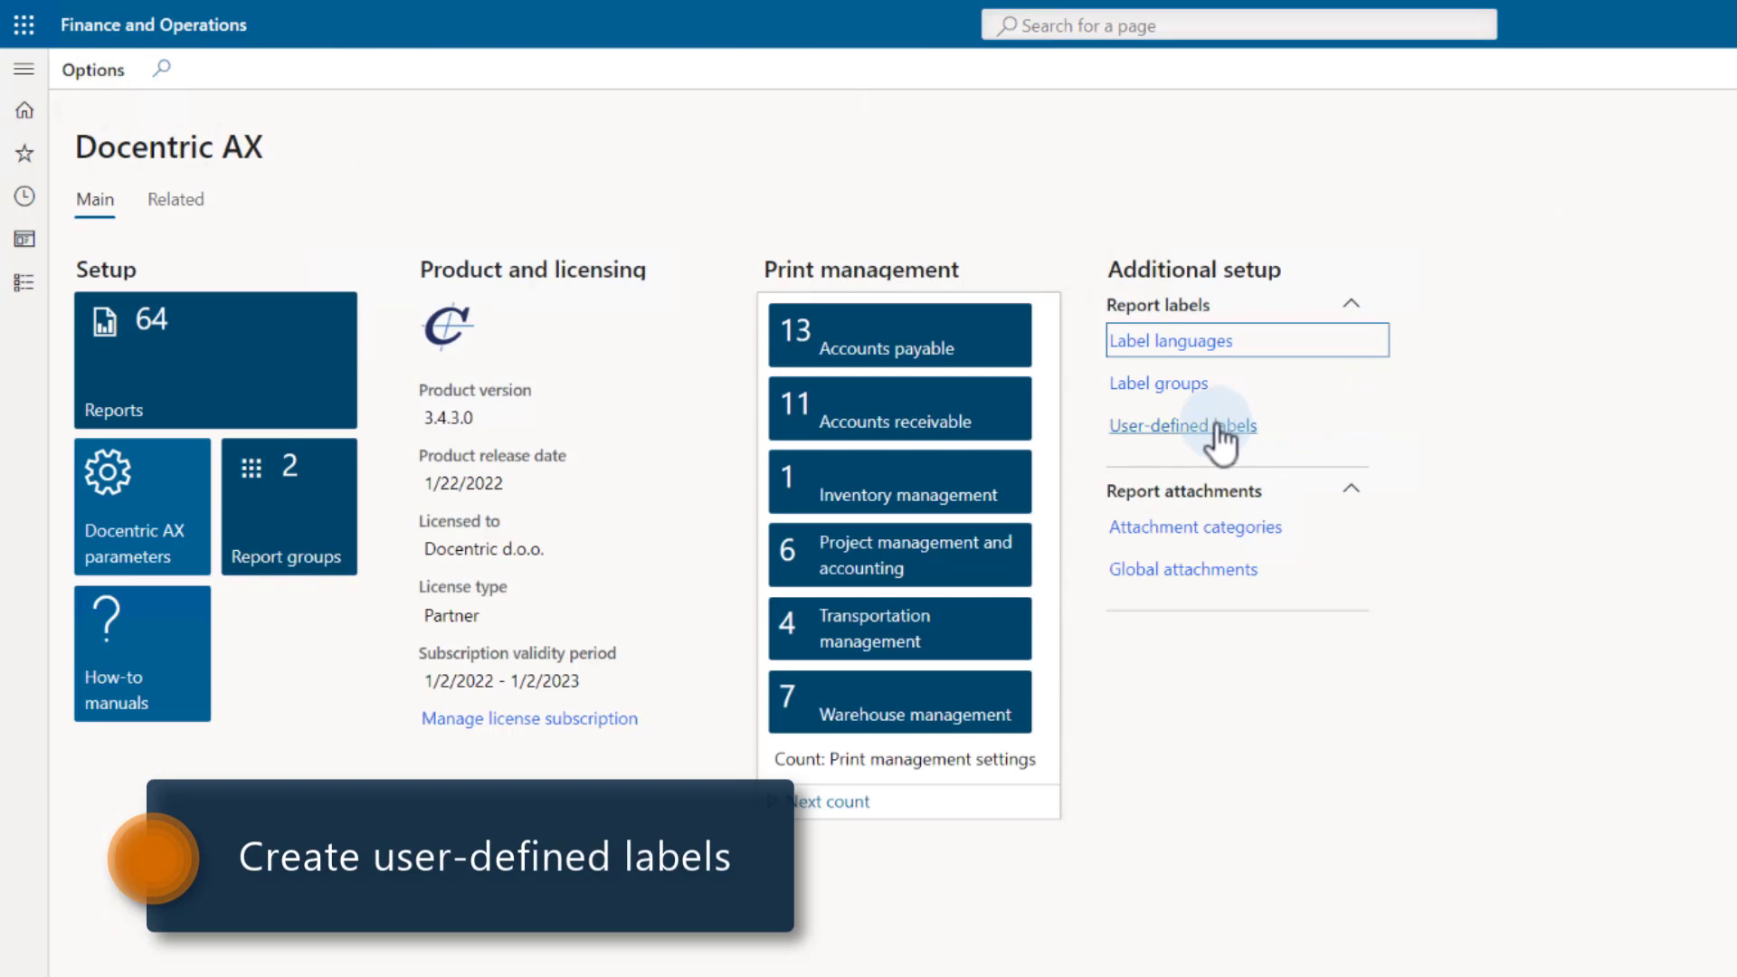
Create a user-defined label with the ID UDLabelForVideoTraining and the description "User-defined label for video training".
{"action": "left_click", "coordinate": [1219, 429]}
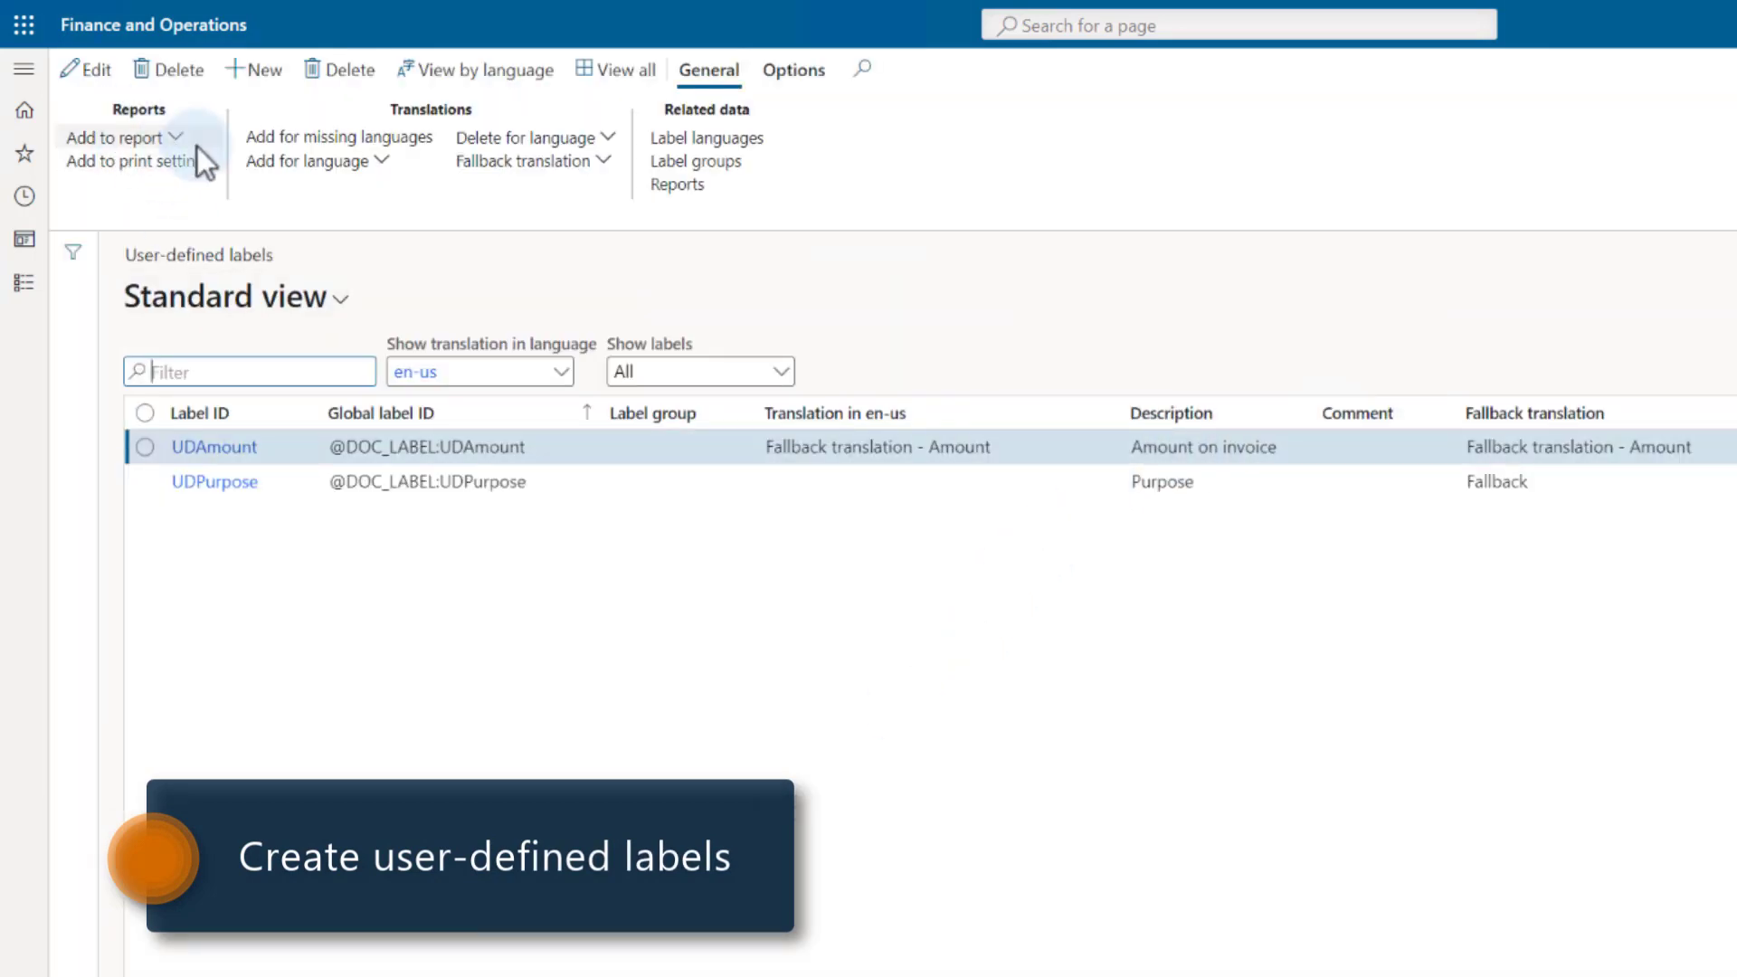
{"action": "left_click", "coordinate": [261, 69]}
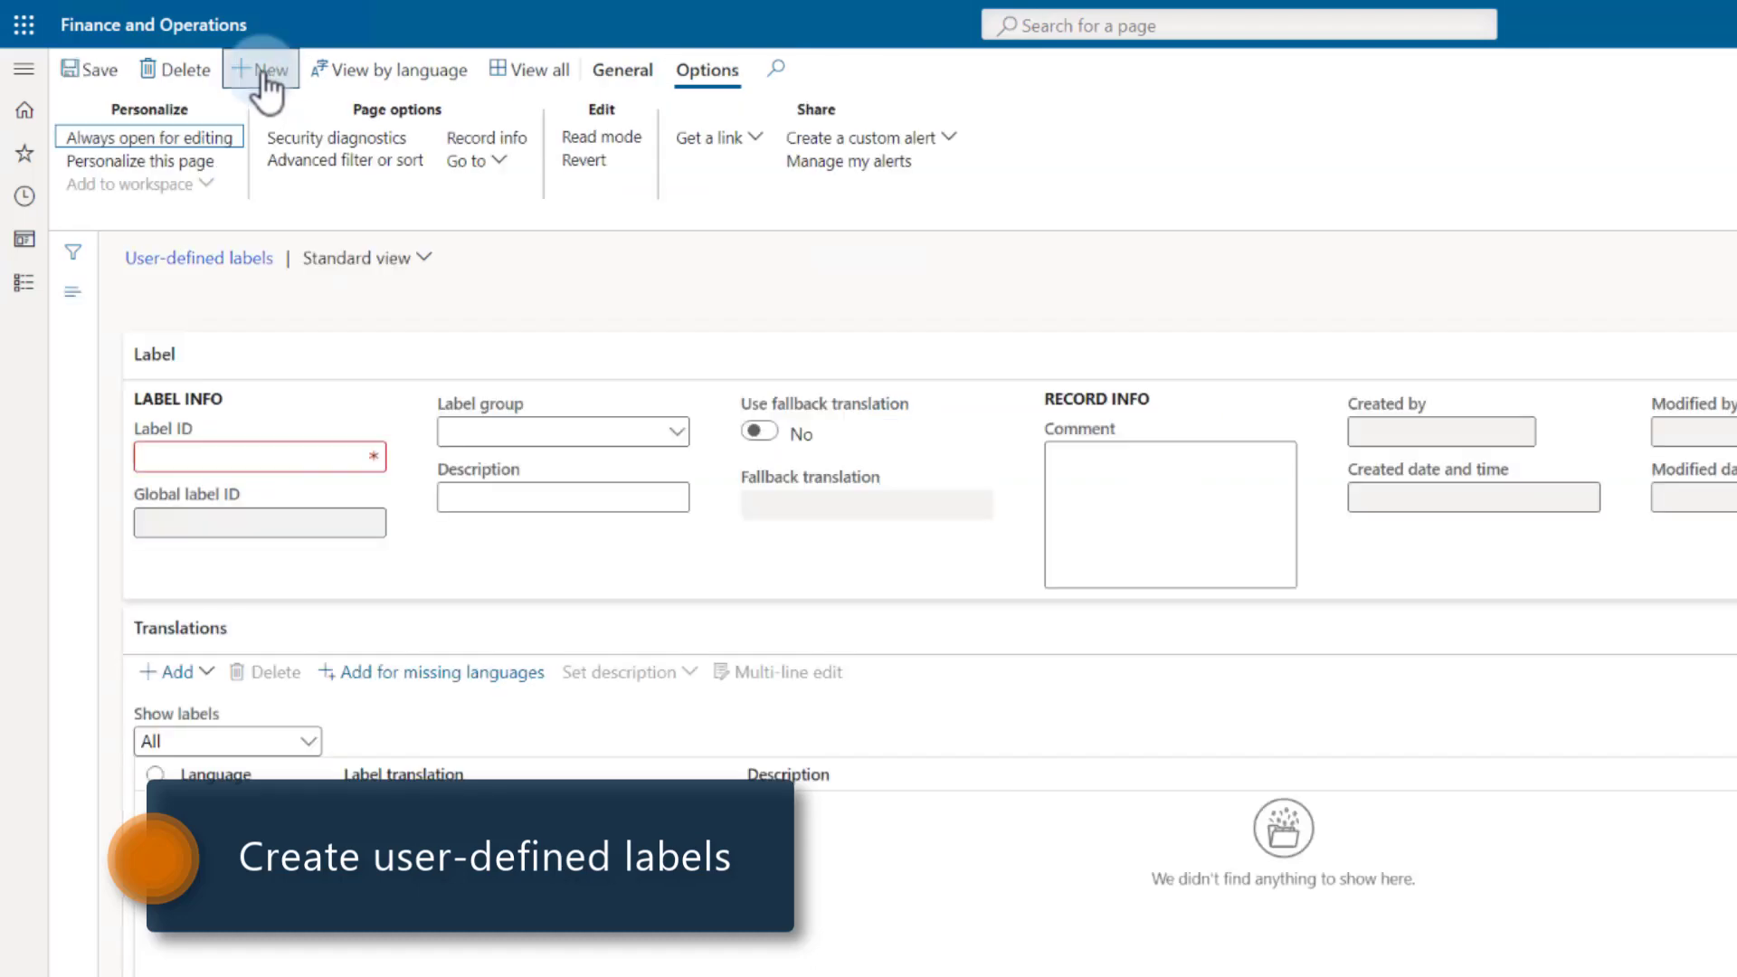
{"action": "left_click", "coordinate": [288, 456]}
{"action": "type", "text": "UD"}
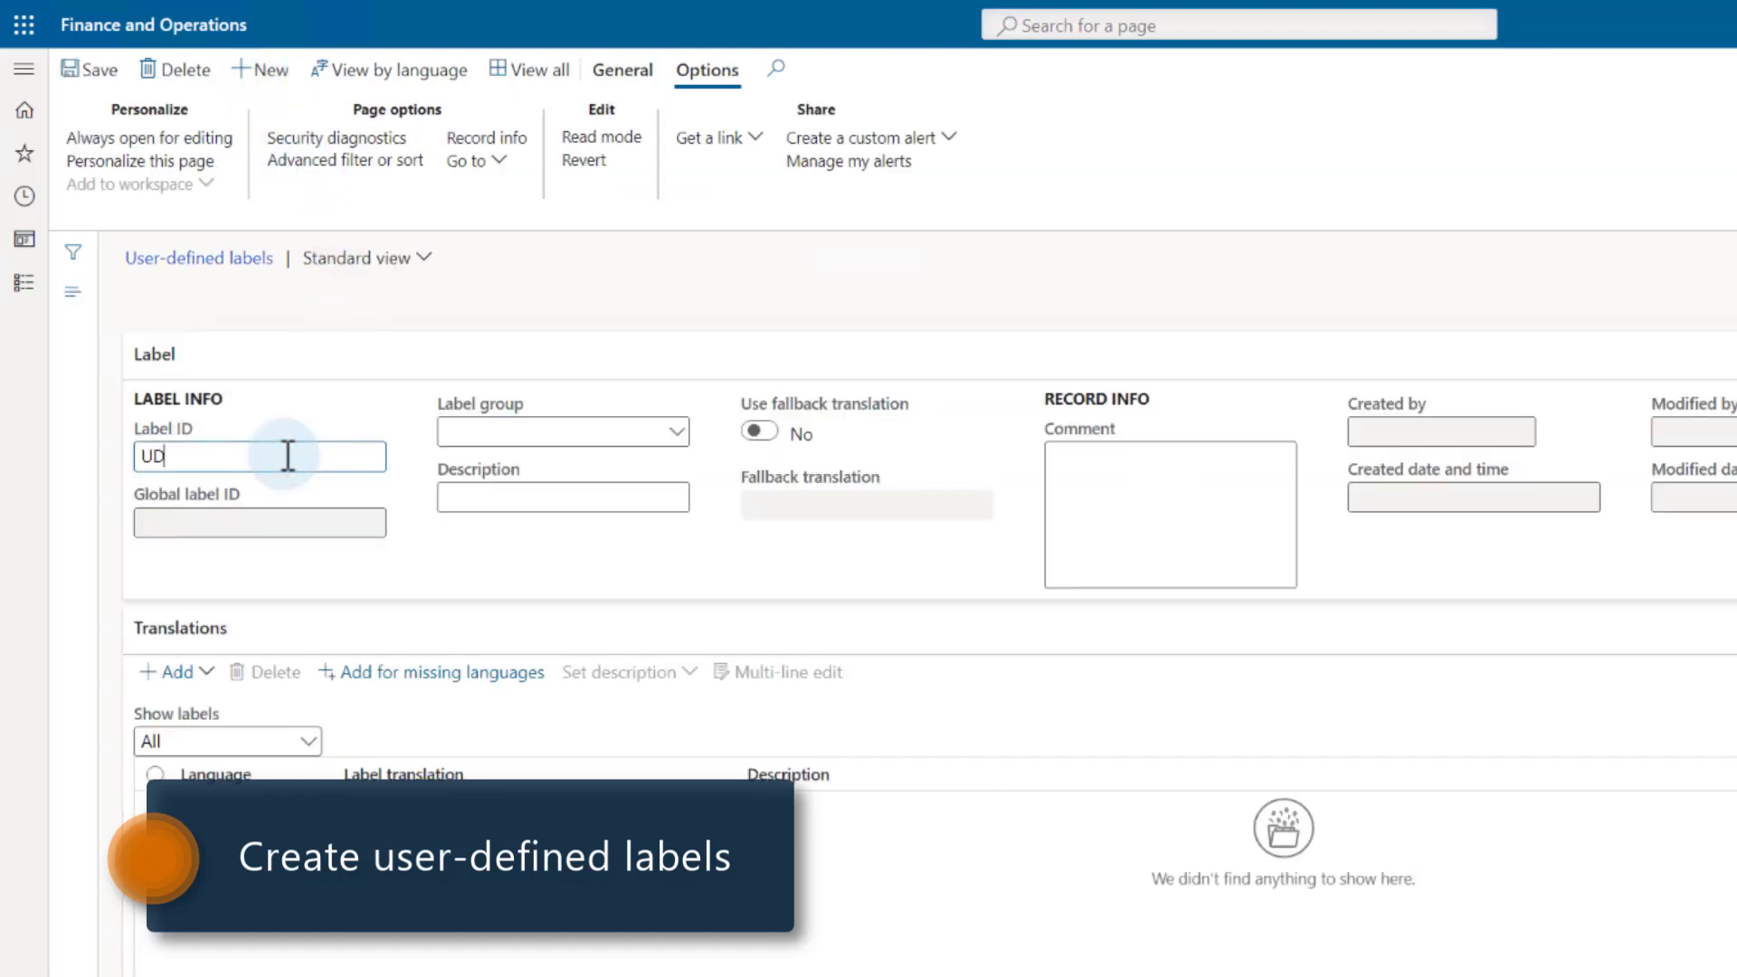
{"action": "type", "text": "LabelForVideoTraining"}
{"action": "key", "text": "Tab"}
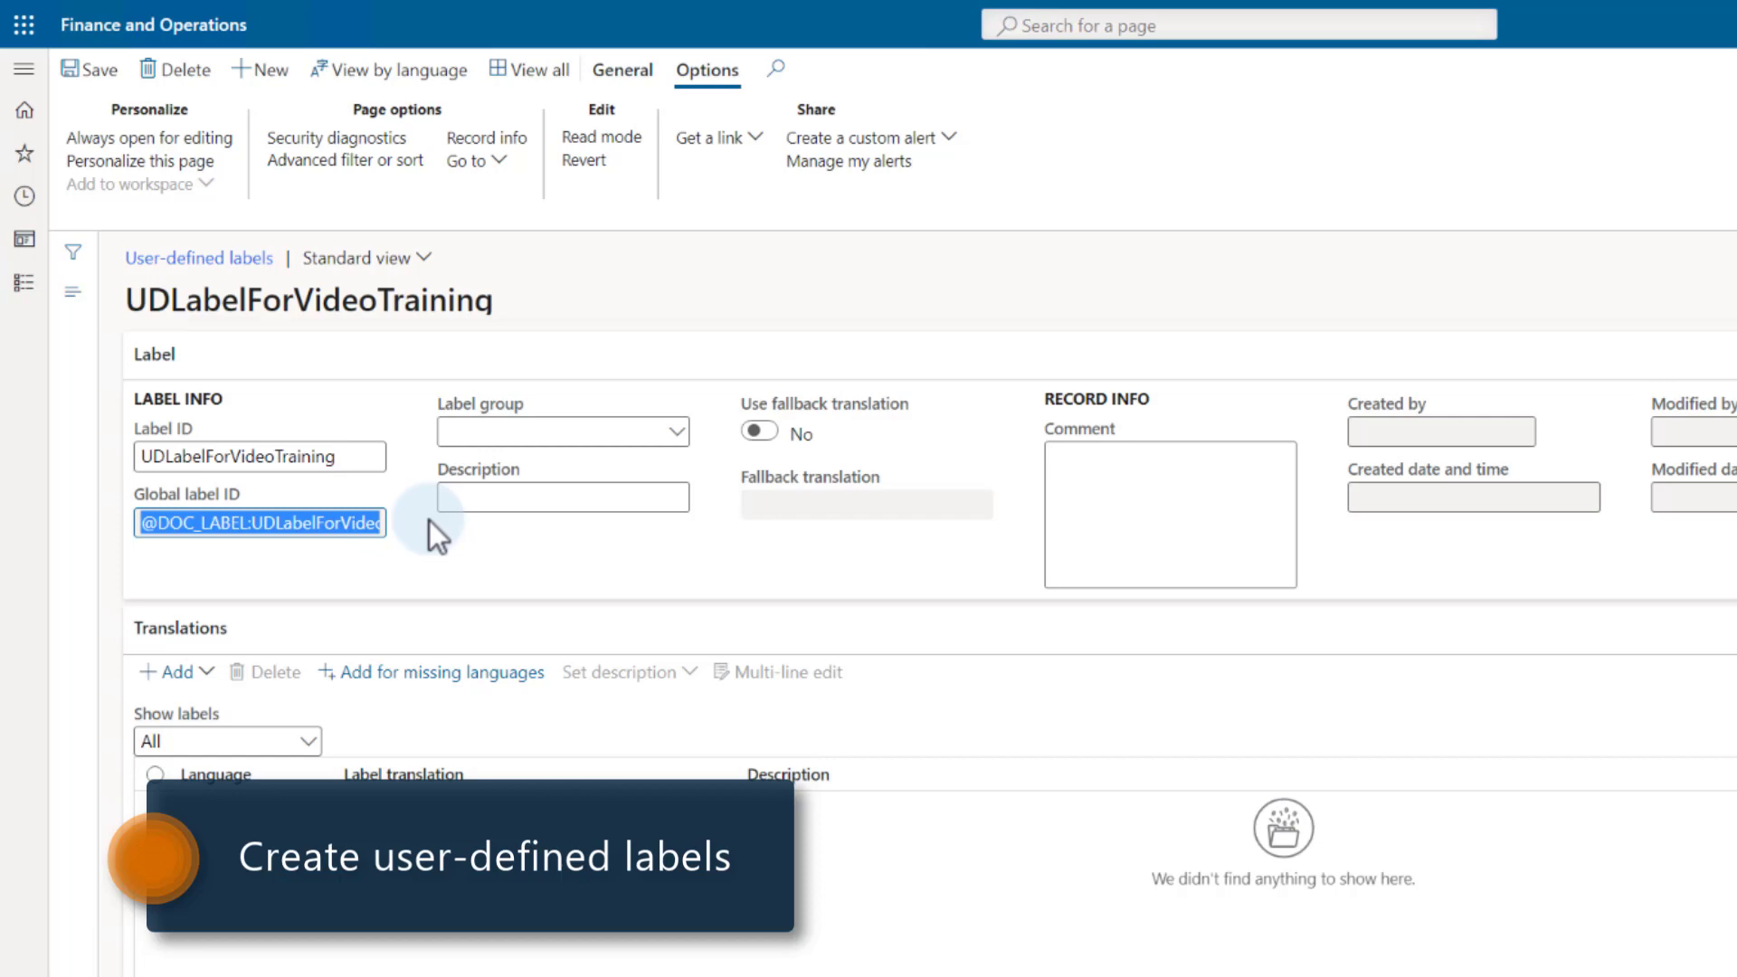
{"action": "left_click", "coordinate": [568, 495]}
{"action": "type", "text": "User-define"}
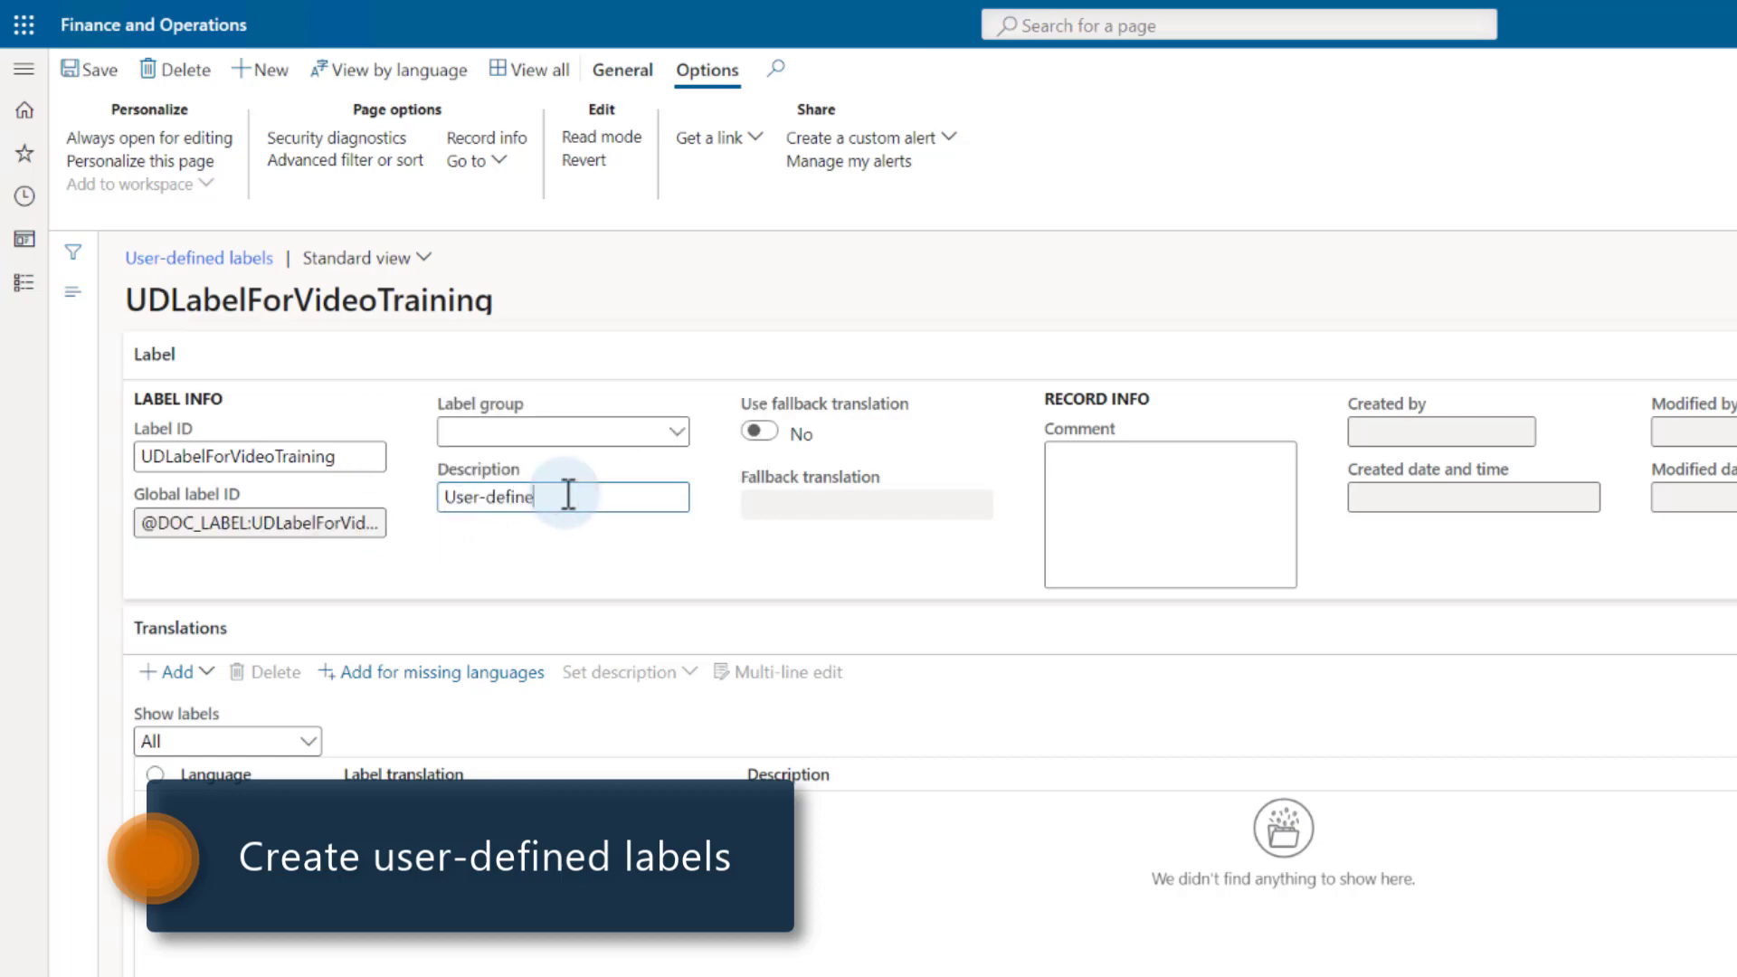
{"action": "type", "text": "d label for video training"}
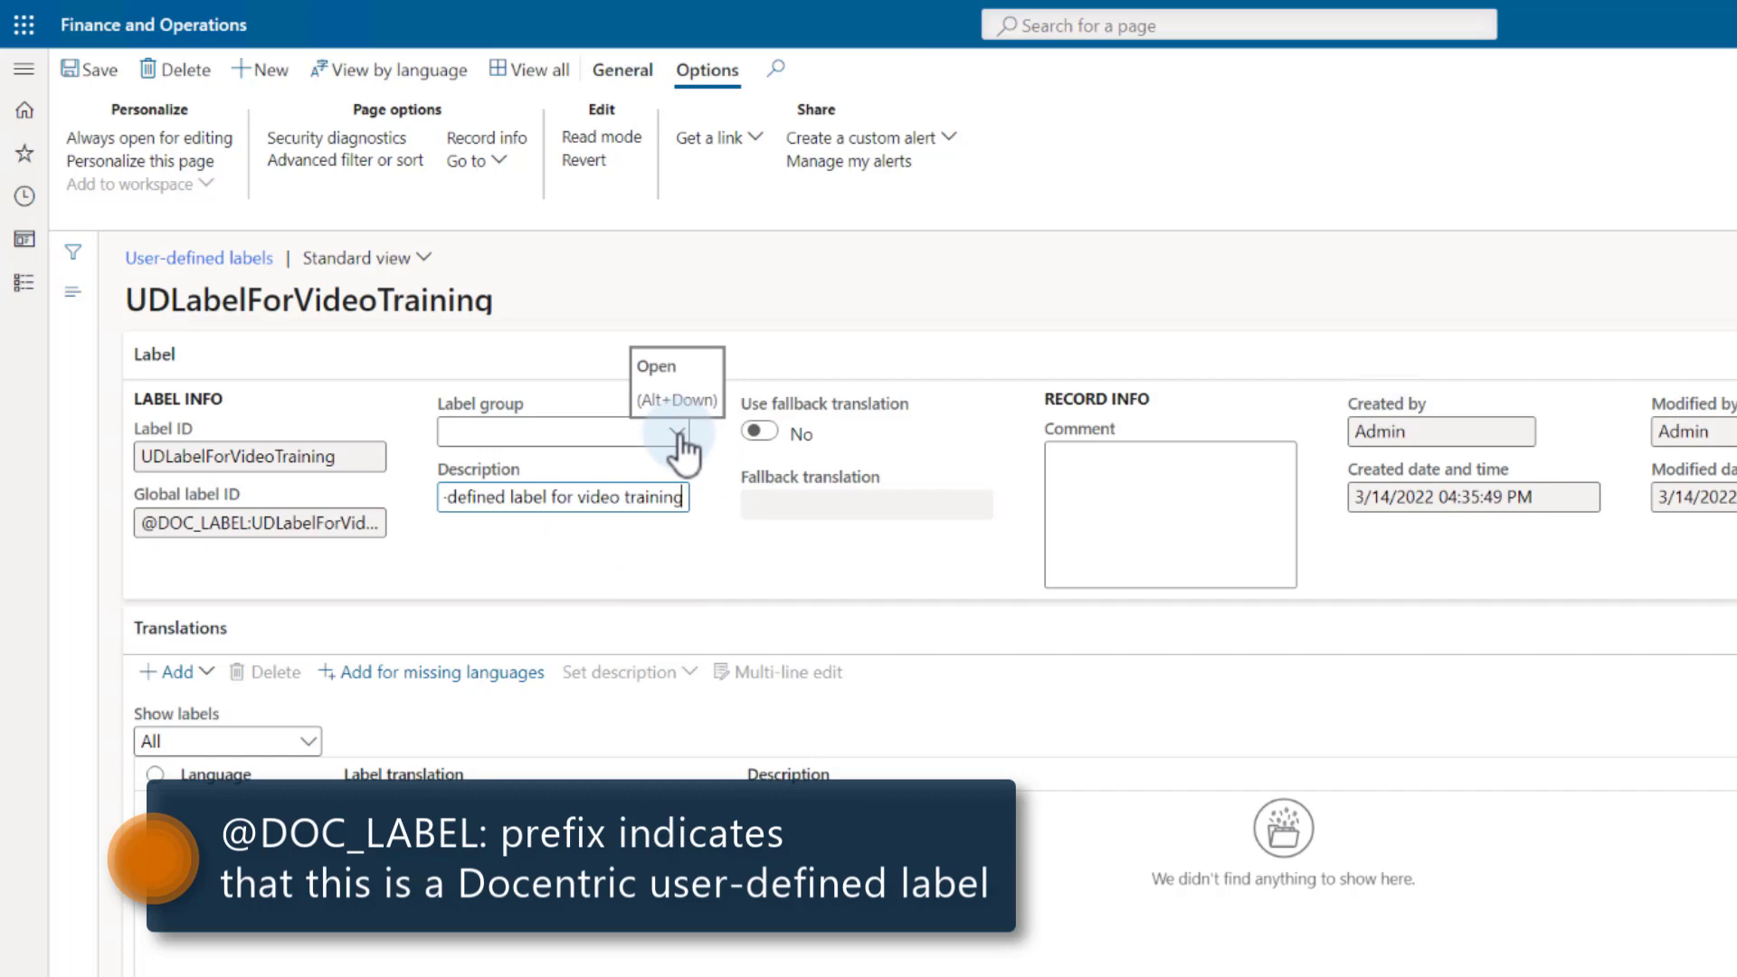
Enter the label's comment "This is the UD label that will be used for some reports in our video trainings".
{"action": "left_click", "coordinate": [1097, 465]}
{"action": "type", "text": "This is t"}
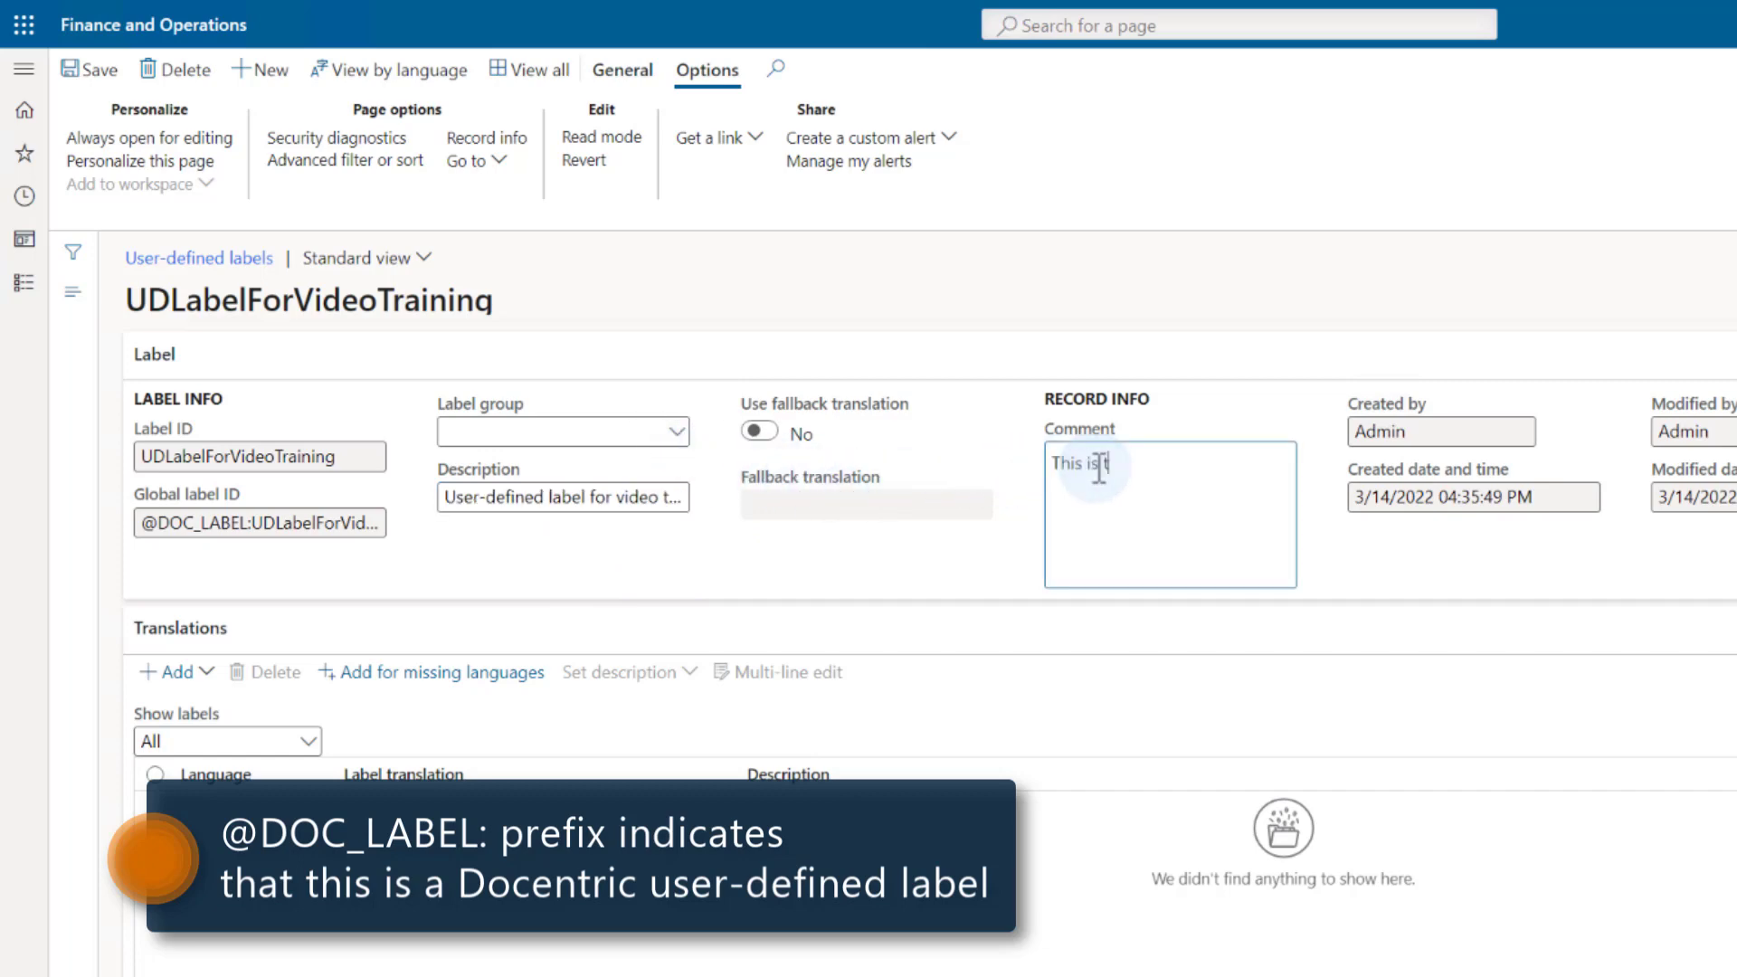
{"action": "type", "text": "he UD label that will "}
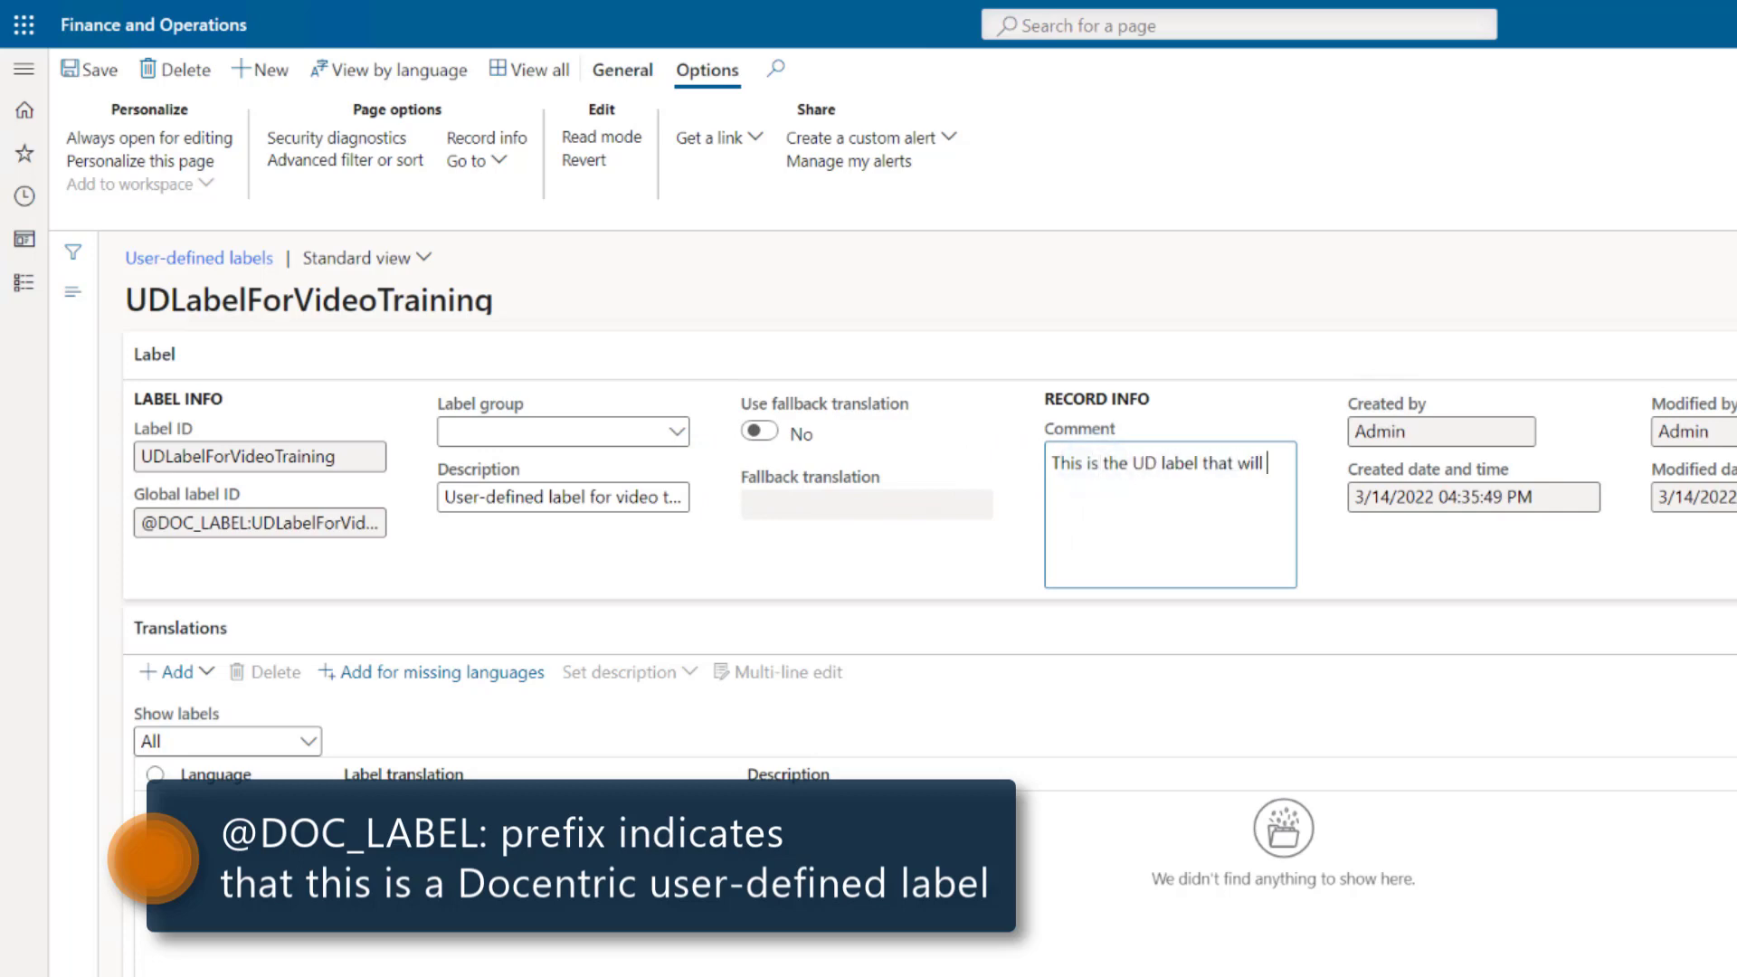
{"action": "type", "text": "be used for some reports"}
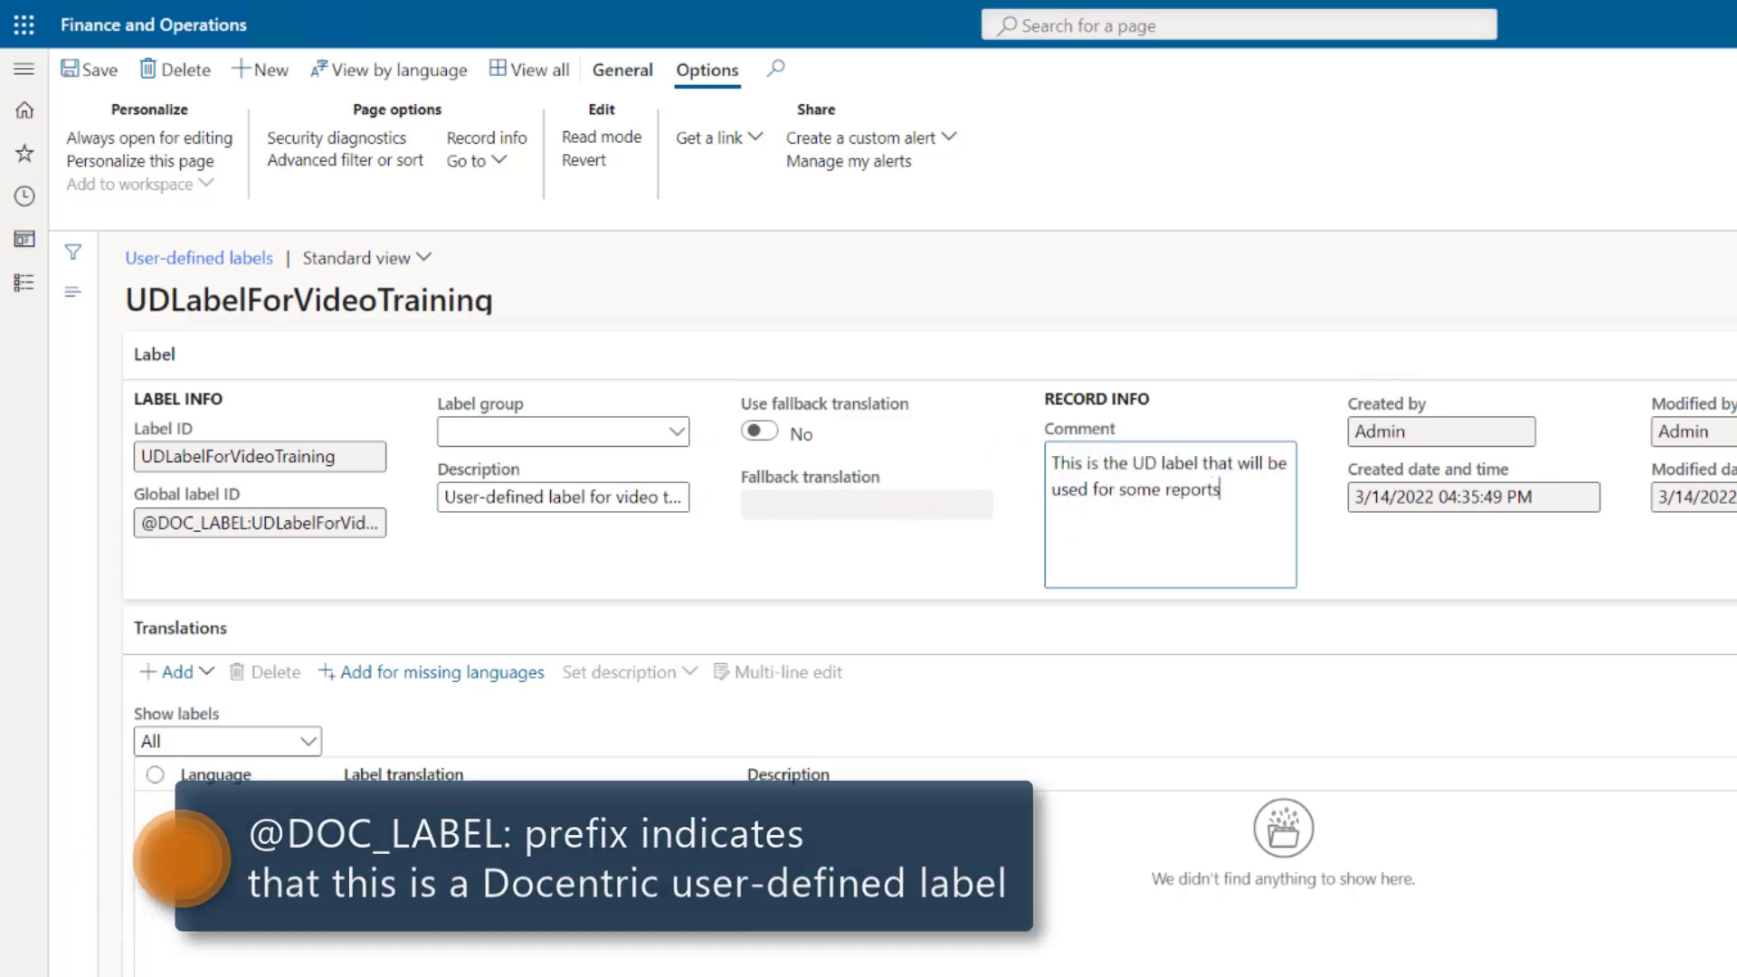
{"action": "type", "text": " in our video traini"}
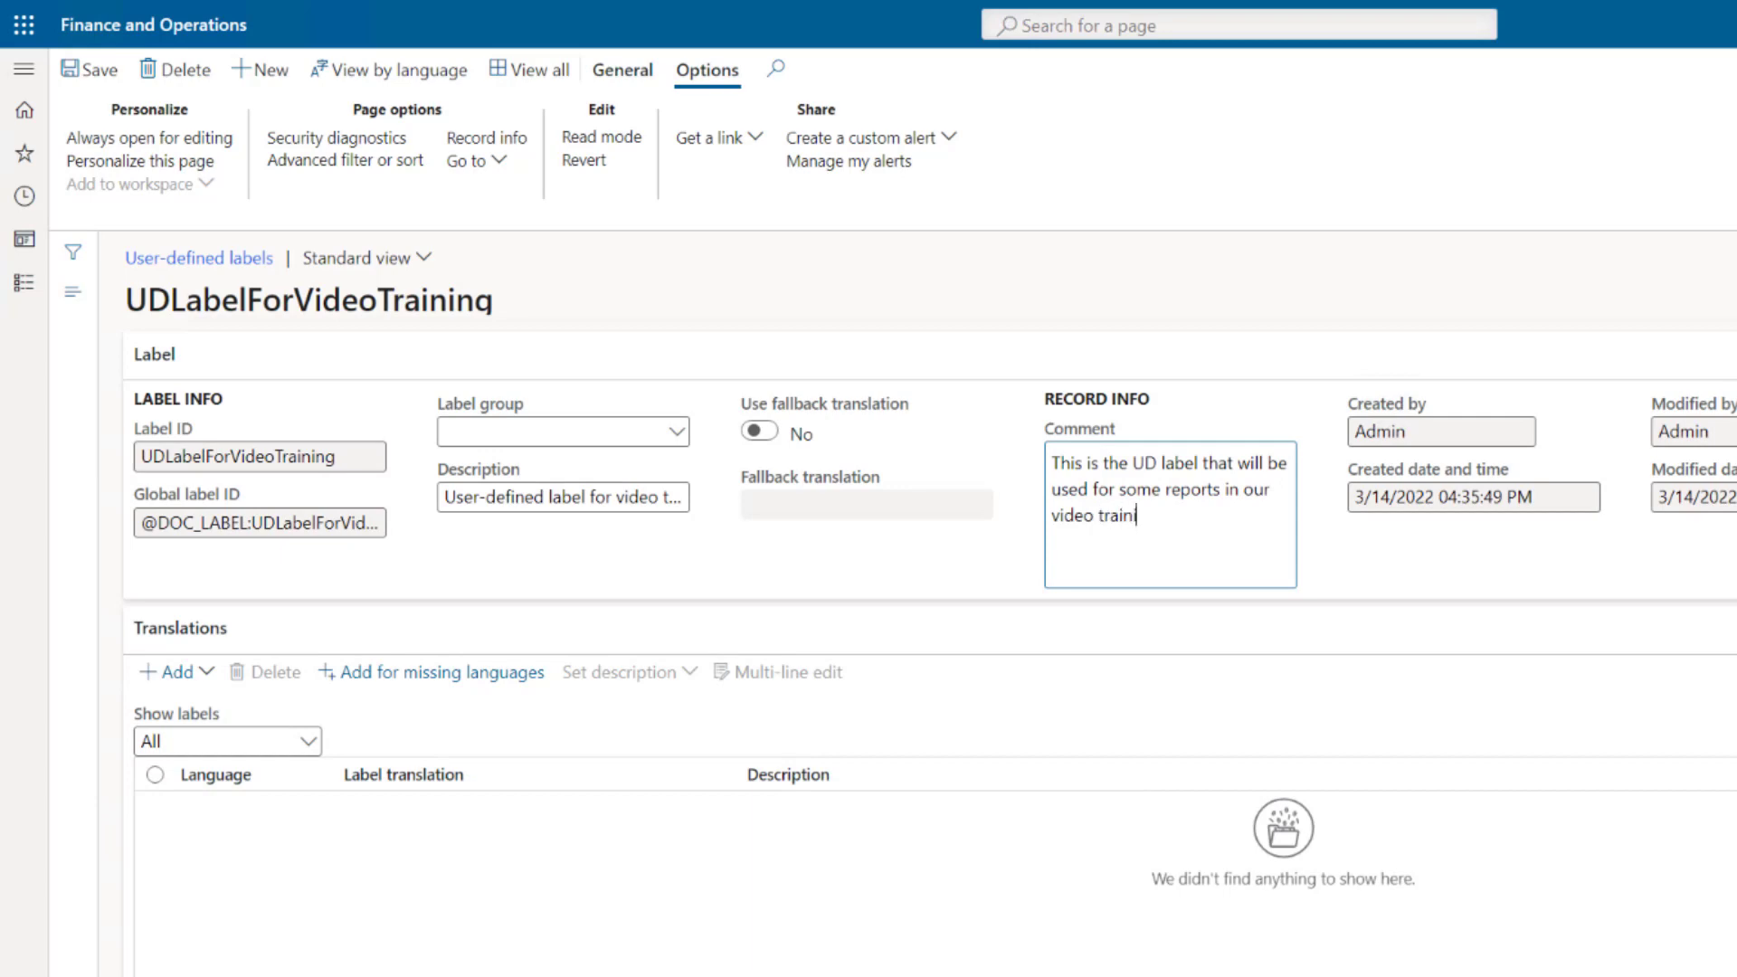
{"action": "type", "text": "ngs"}
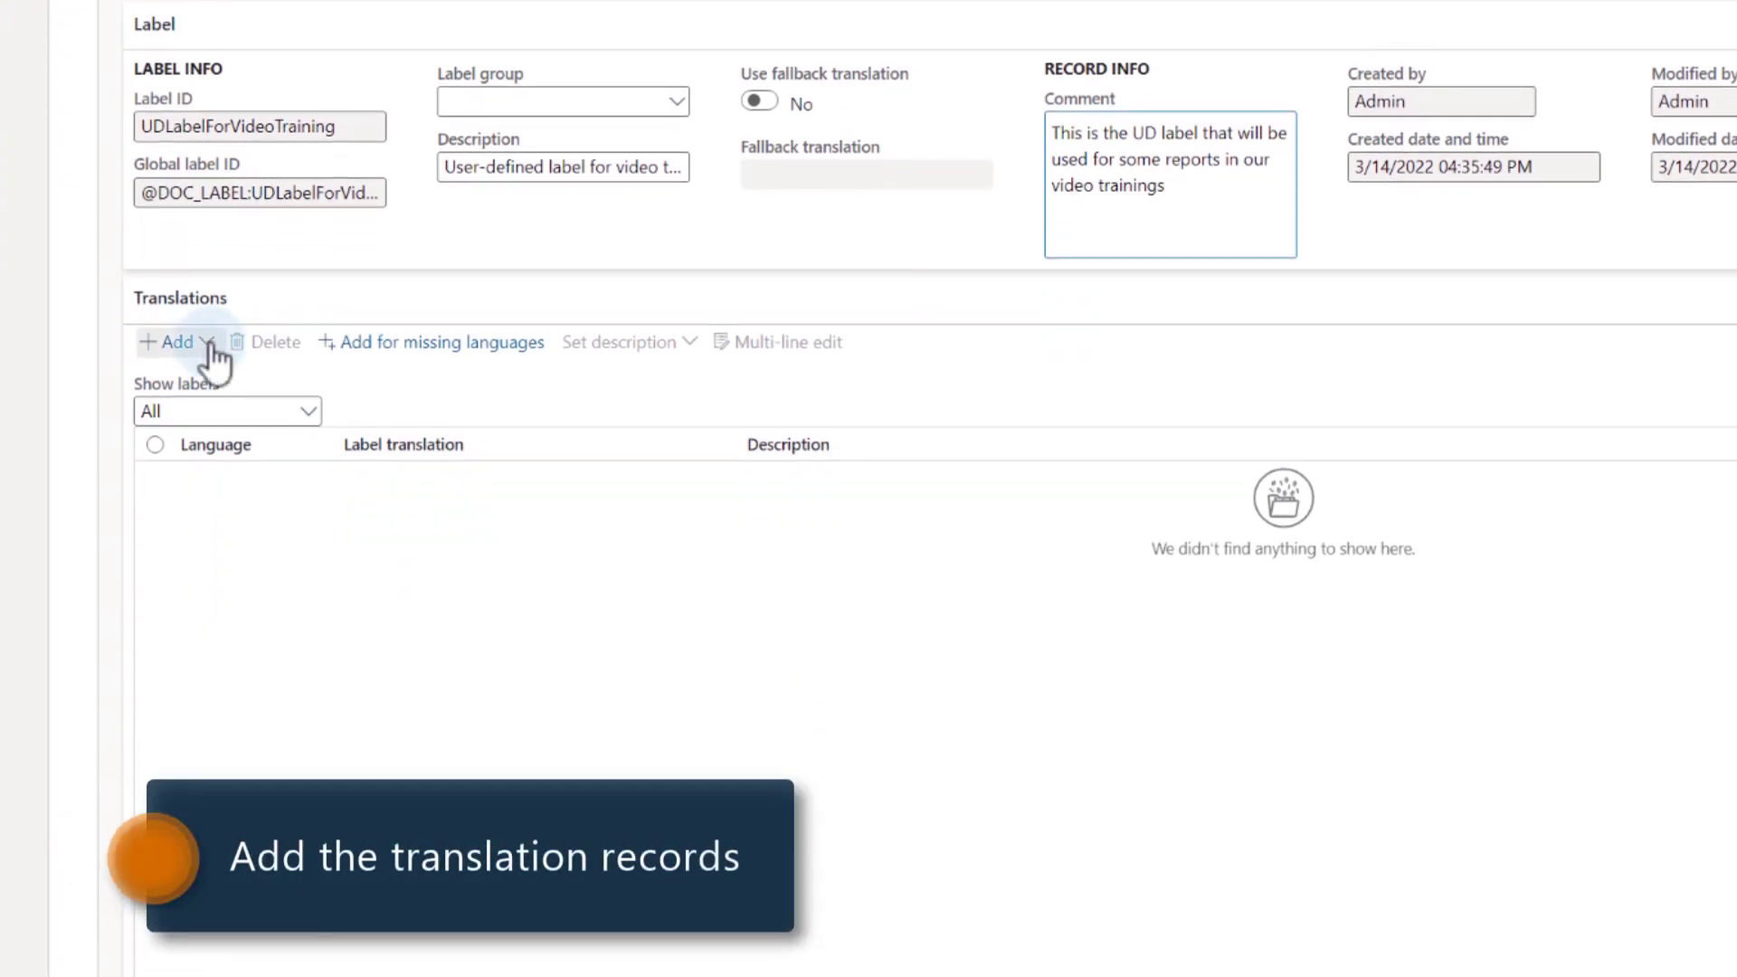
Add blank translation records to the label for all available languages: en-us, es, it and de.
{"action": "left_click", "coordinate": [209, 344]}
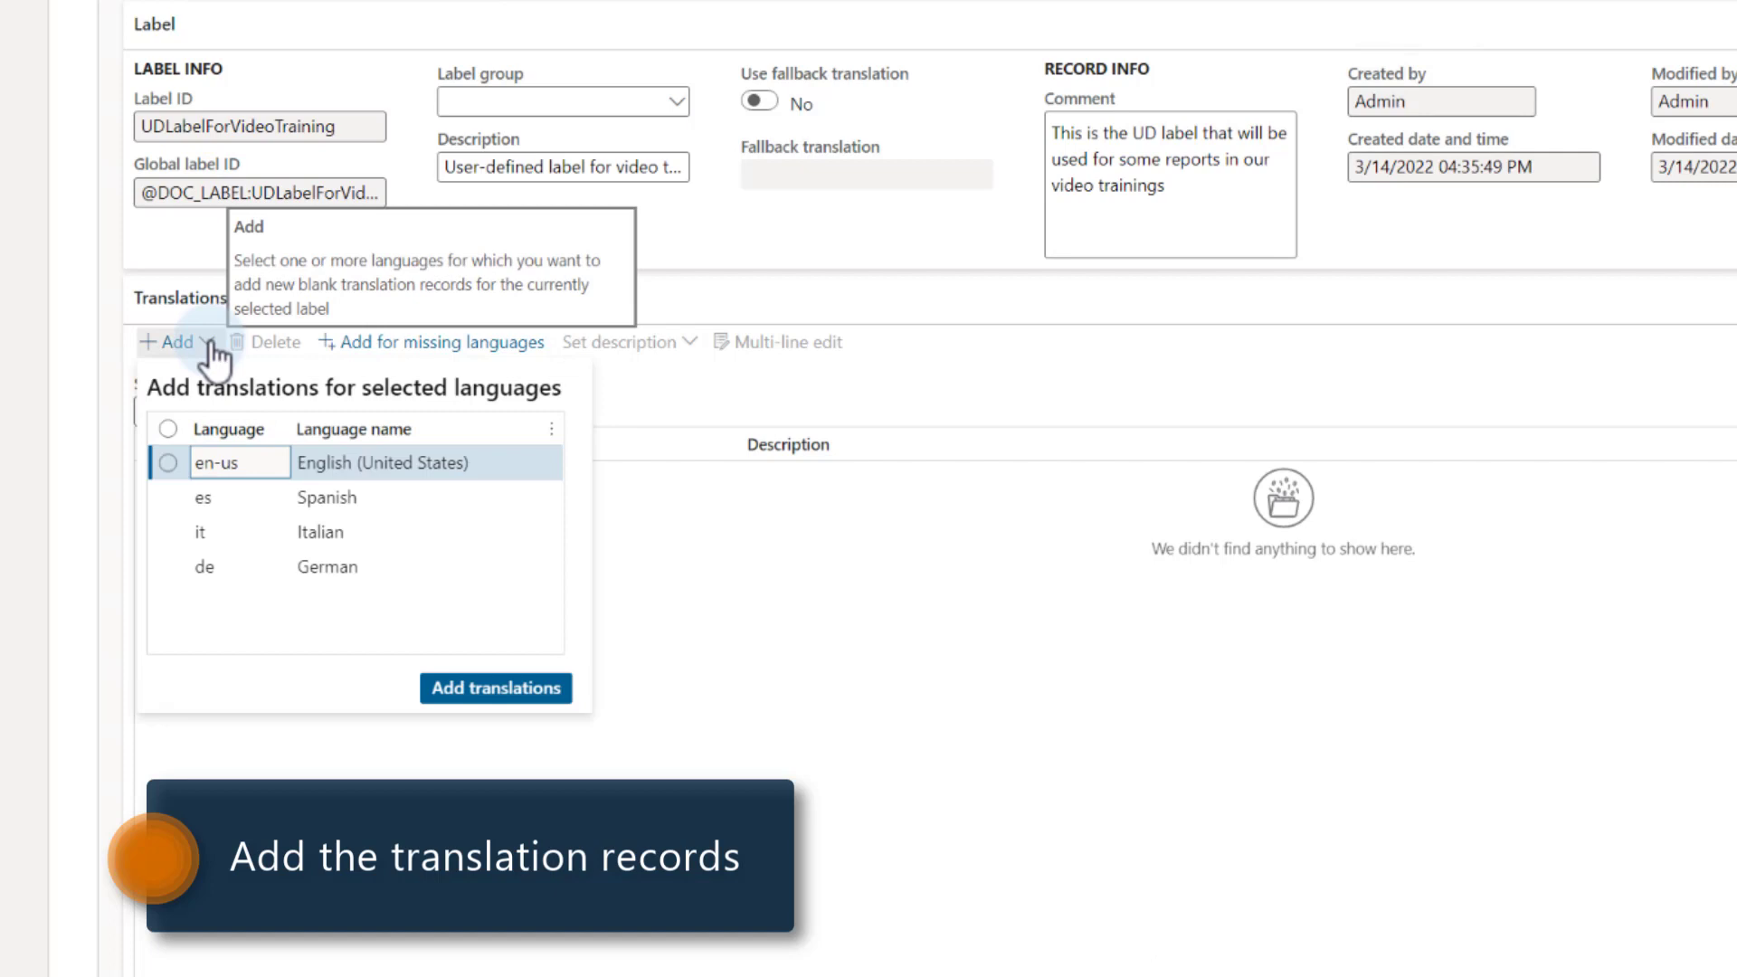
{"action": "left_click", "coordinate": [167, 429]}
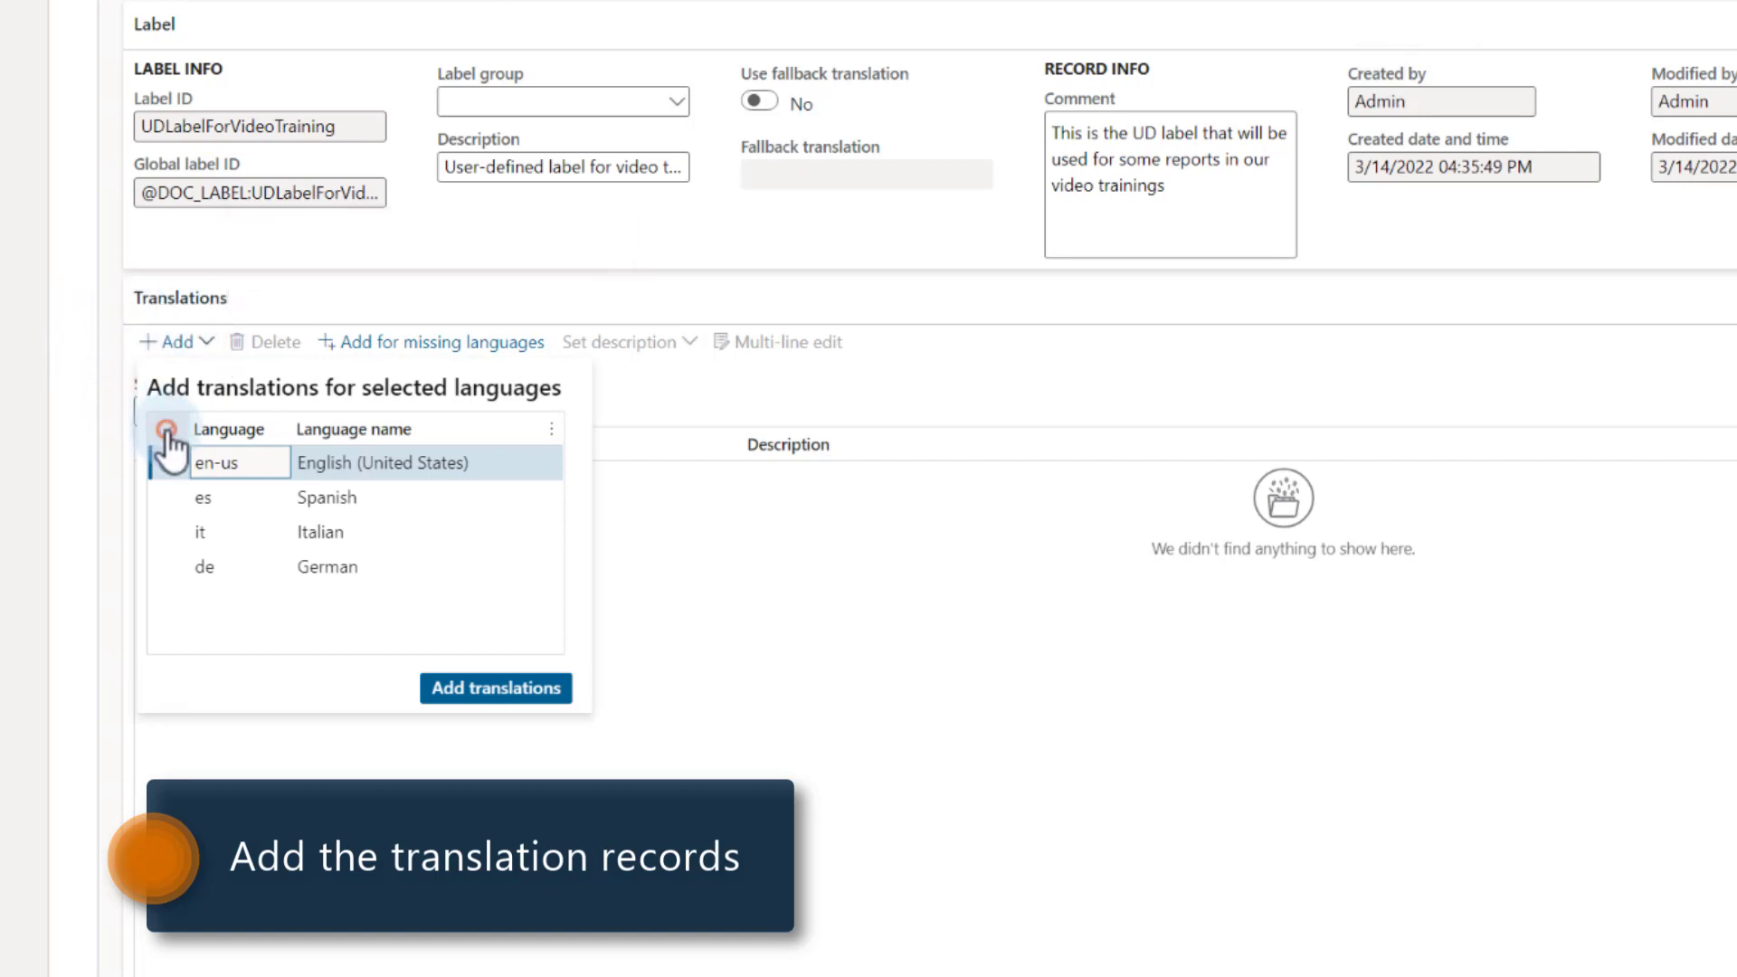
{"action": "left_click", "coordinate": [466, 693]}
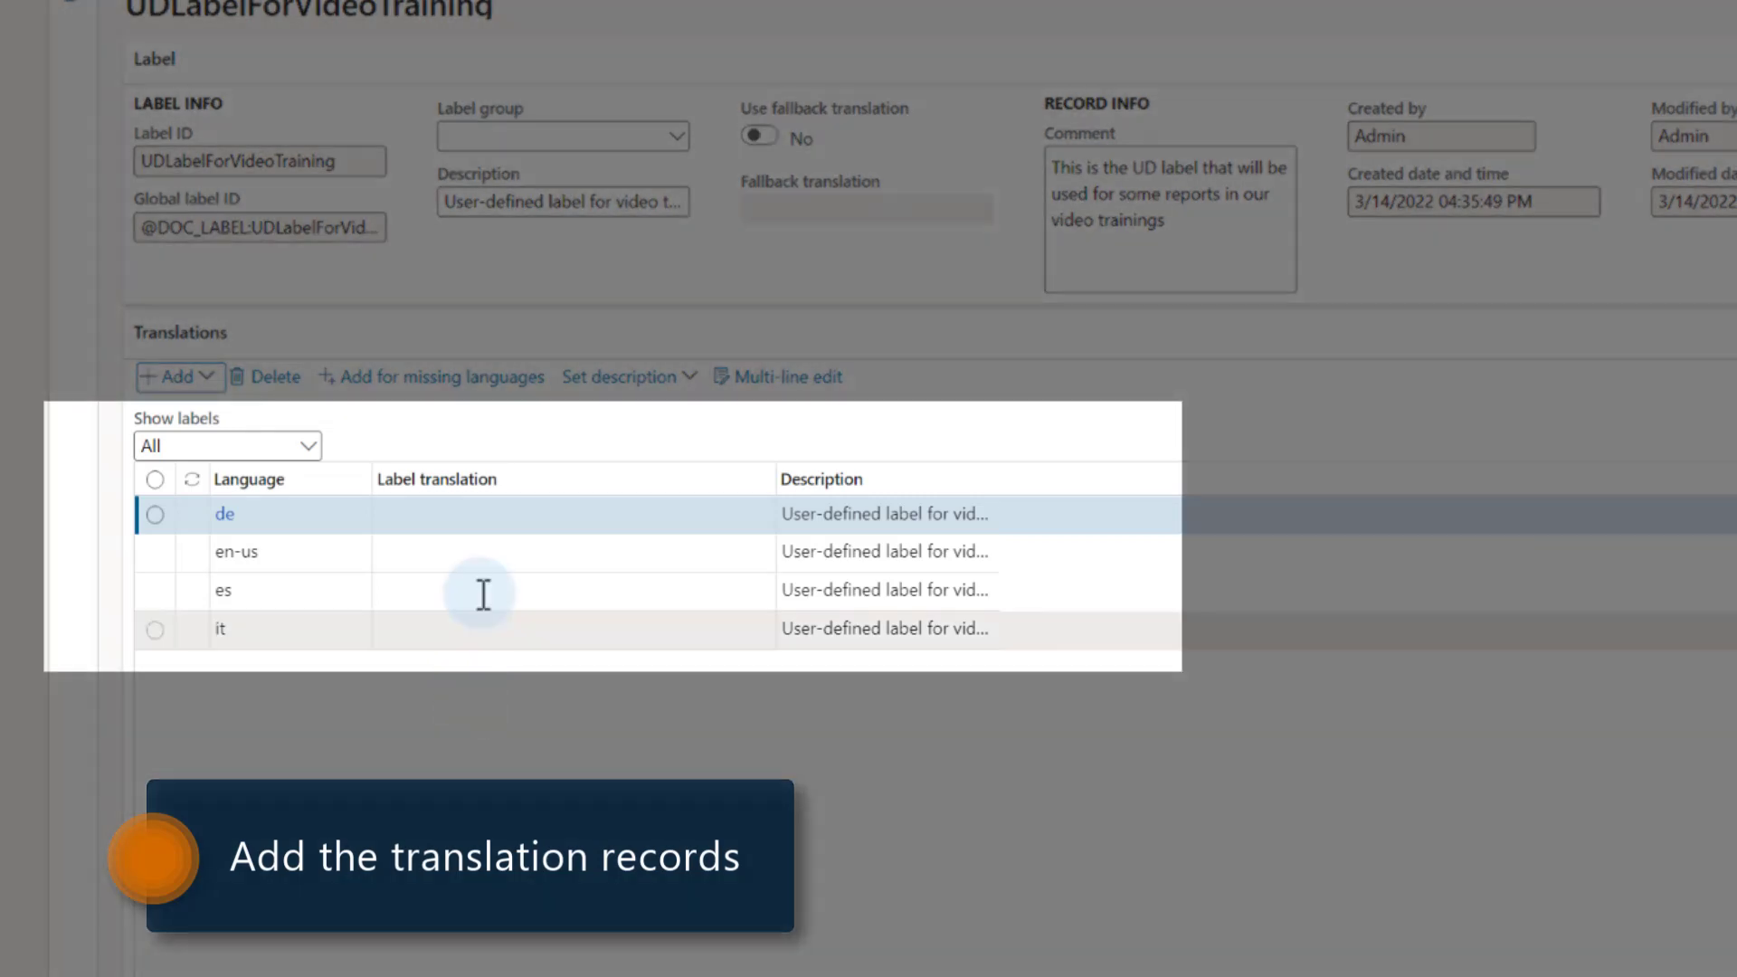
Set the en-us translation to "user-defined label for video training" and the es translation to "etiqueta definida por el usuario para entrenamiento en video".
{"action": "left_click", "coordinate": [483, 545]}
{"action": "type", "text": "user-"}
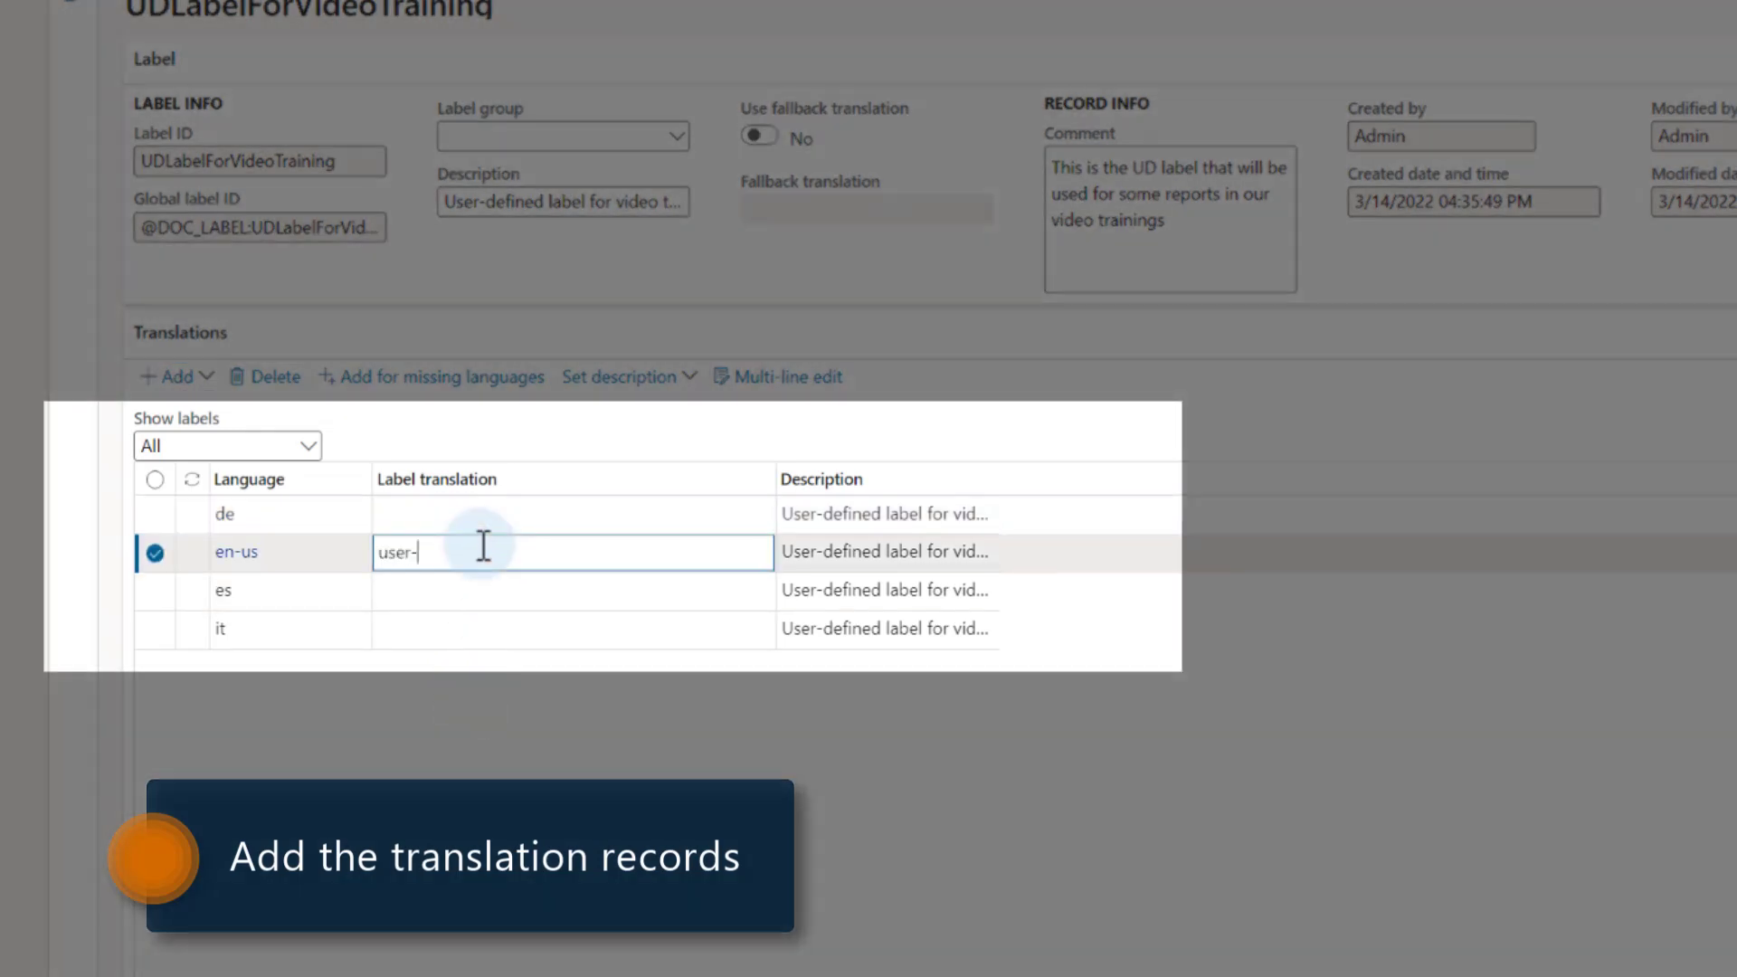
{"action": "type", "text": "defined label for video training"}
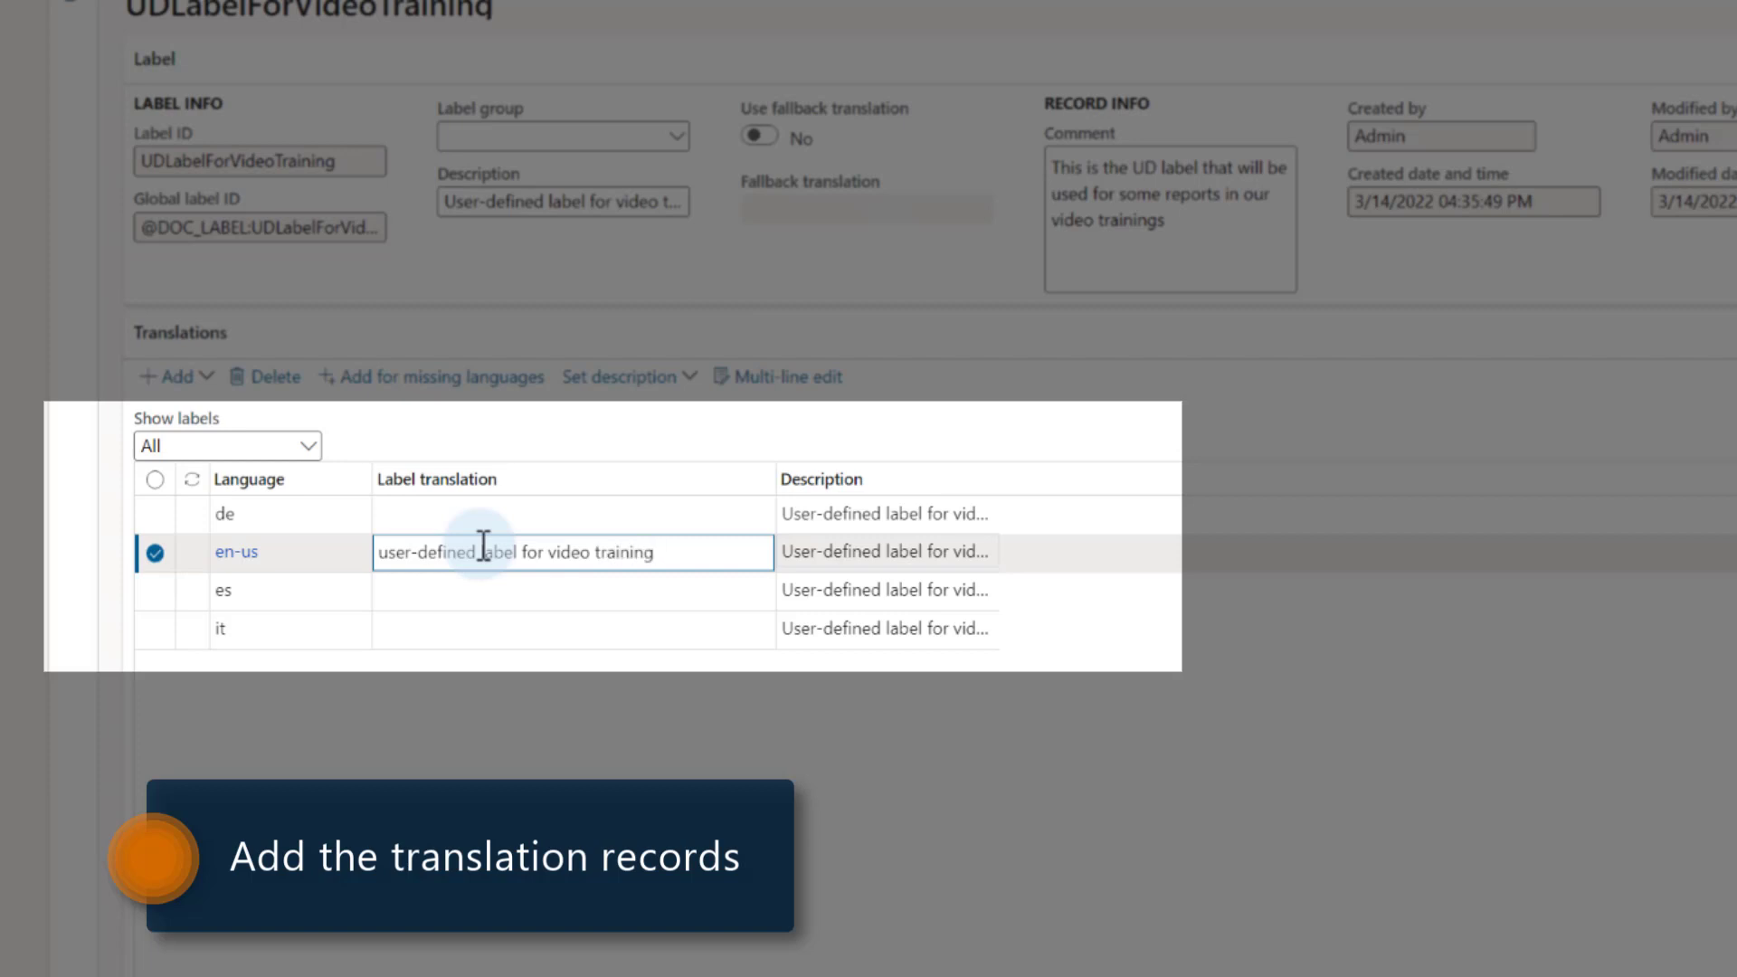
{"action": "left_click", "coordinate": [479, 589]}
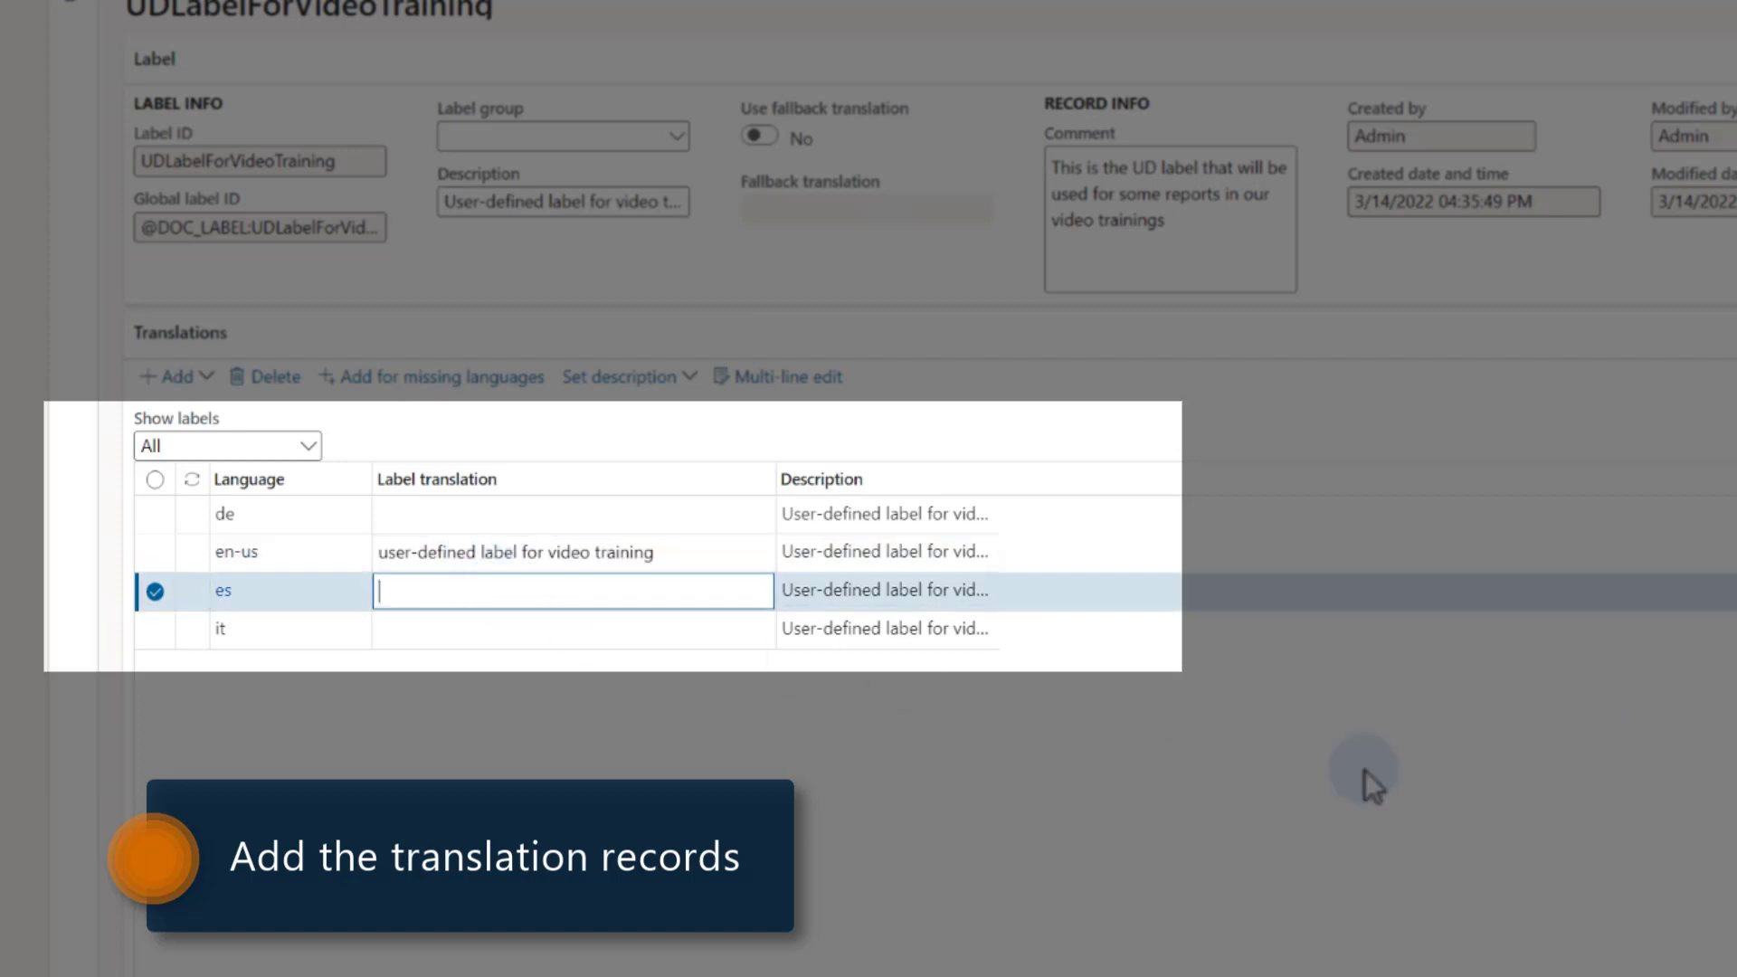
{"action": "type", "text": "etiqueta definida por el usuario para entrenamiento en video"}
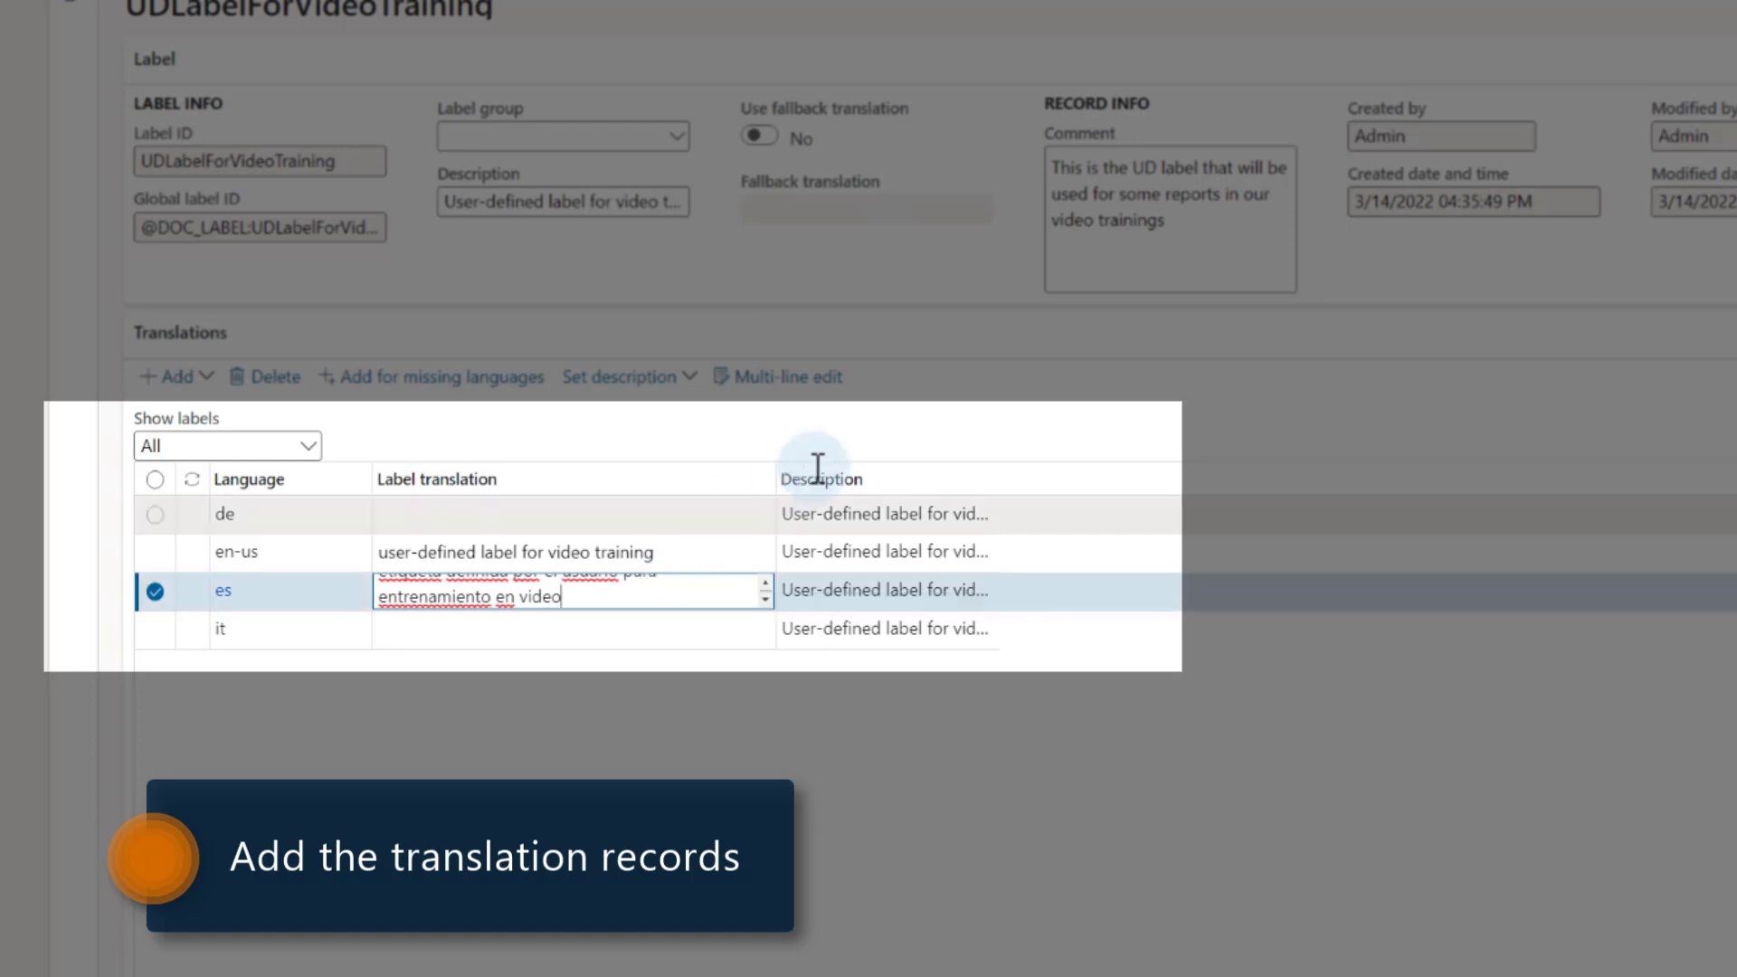
Widen the Label translation column and set the it translation to "etichetta definita dall'utente per la formazione video".
{"action": "left_click_drag", "start_coordinate": [950, 498], "coordinate": [948, 497]}
{"action": "left_click", "coordinate": [764, 631]}
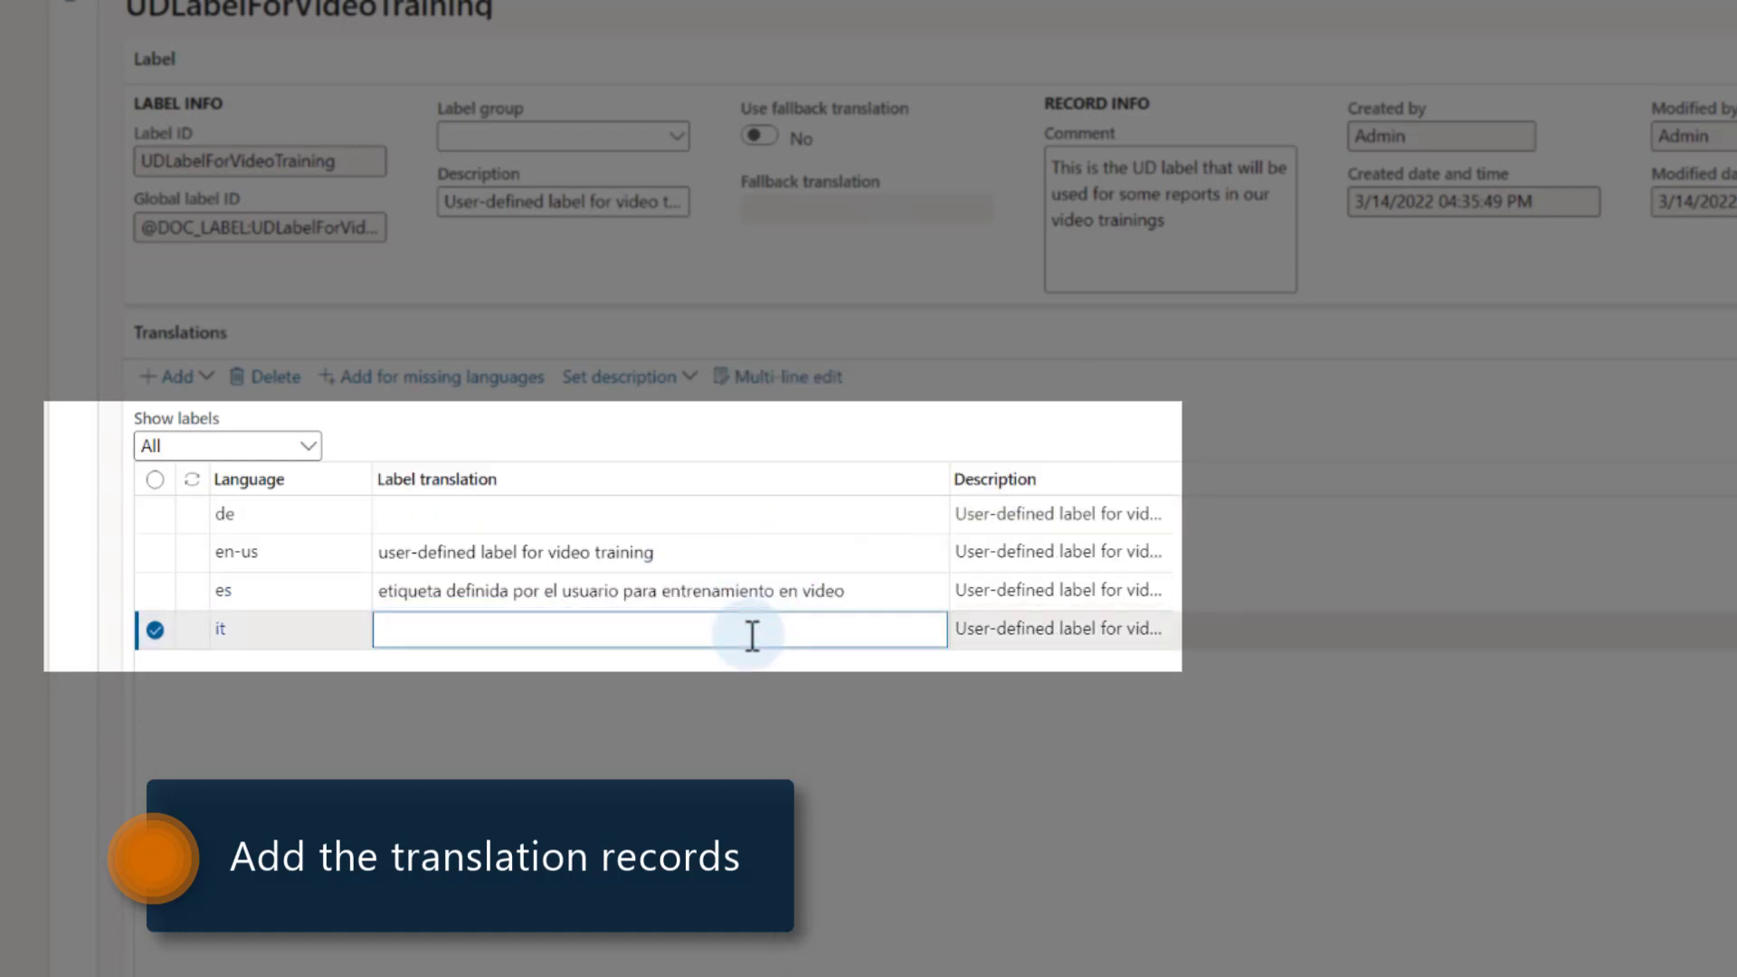
{"action": "type", "text": "etichetta definita dall'utente per la formazione video"}
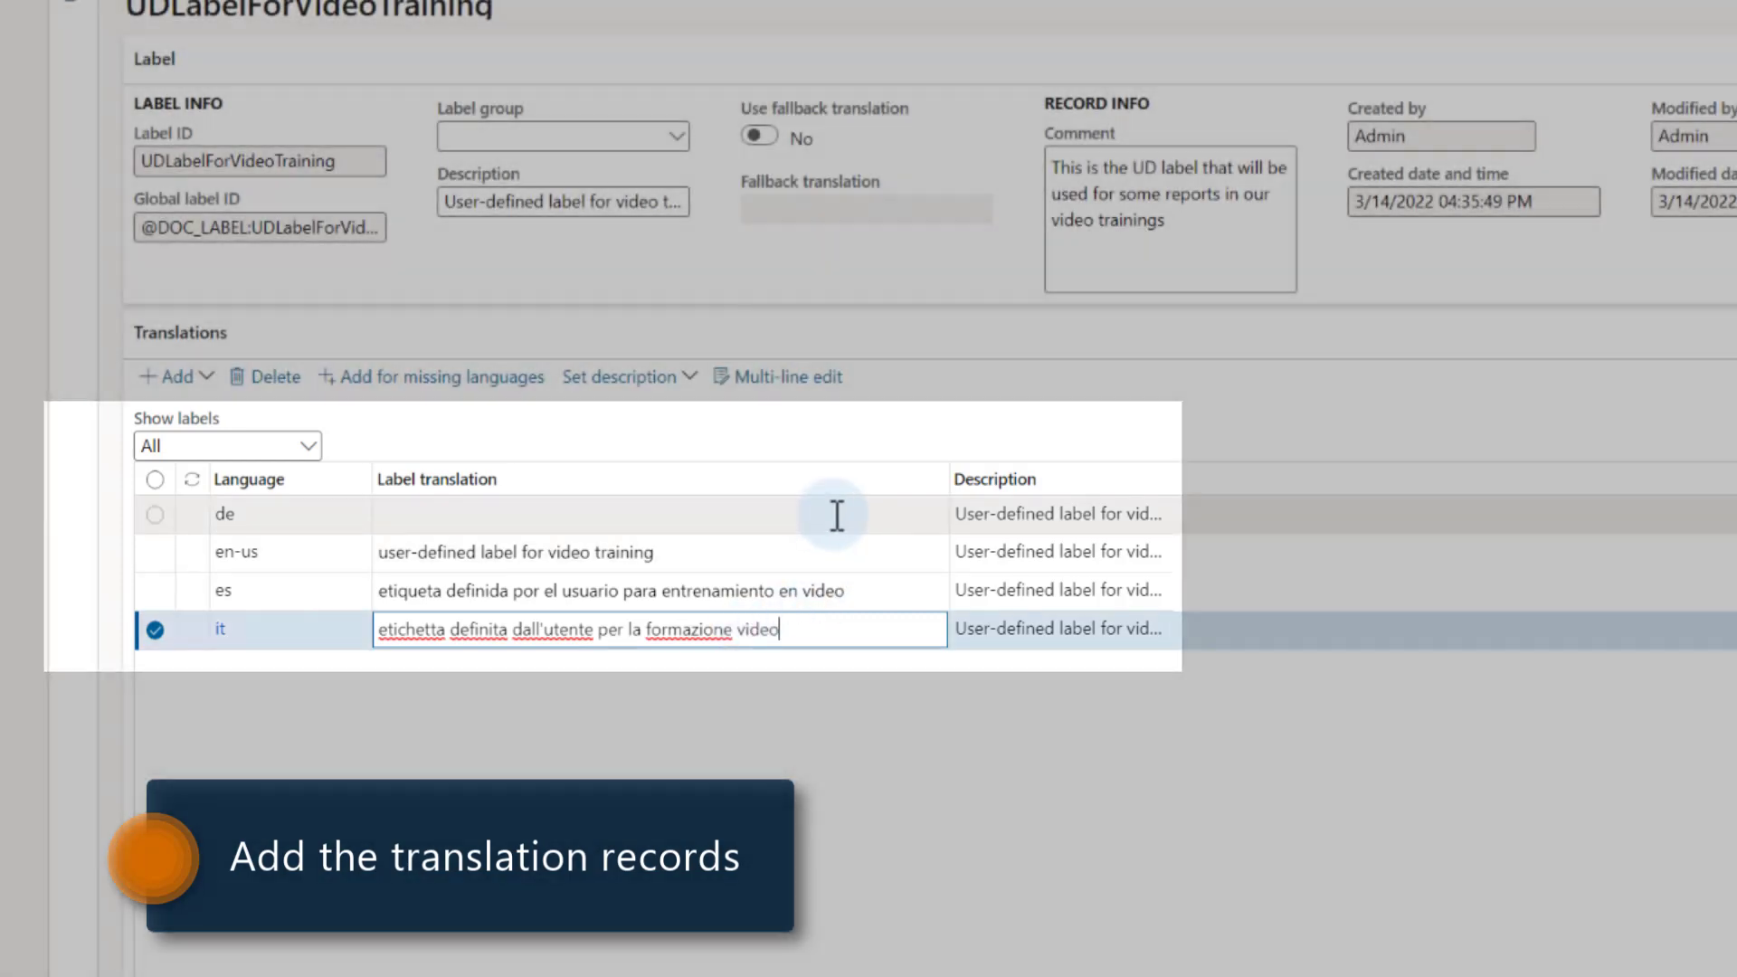
{"action": "left_click", "coordinate": [838, 512]}
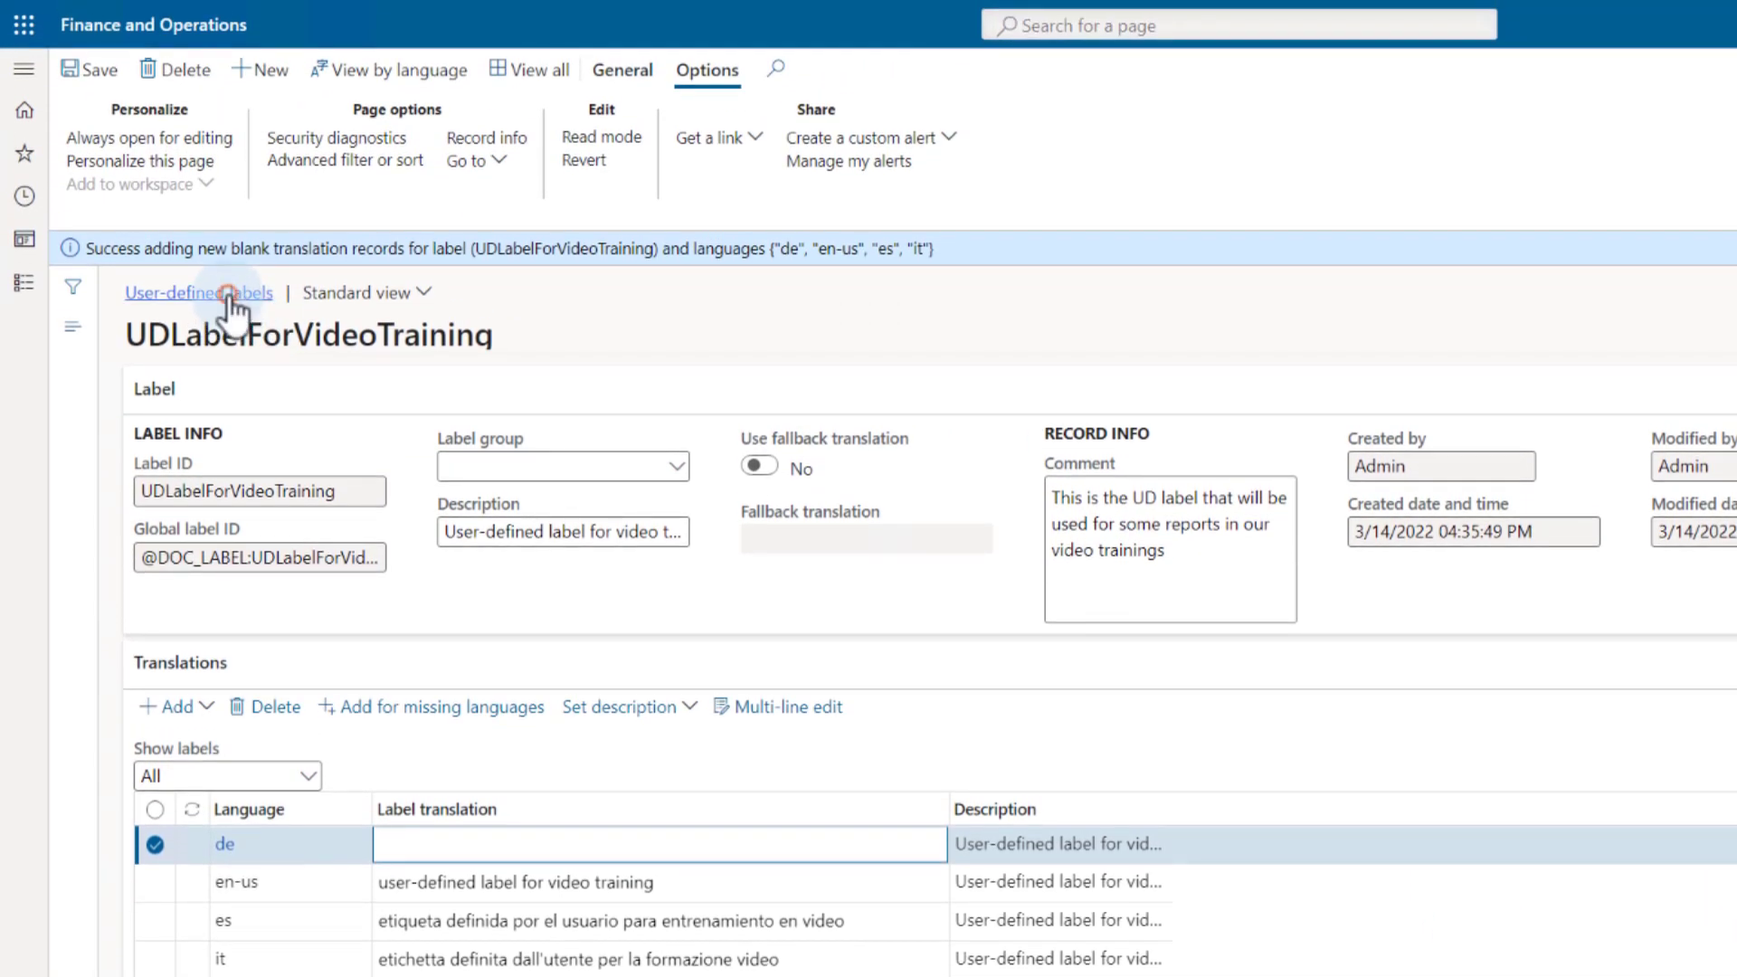
Return to the user-defined labels list and view the label translations in es, de and en-us in turn.
{"action": "left_click", "coordinate": [229, 296]}
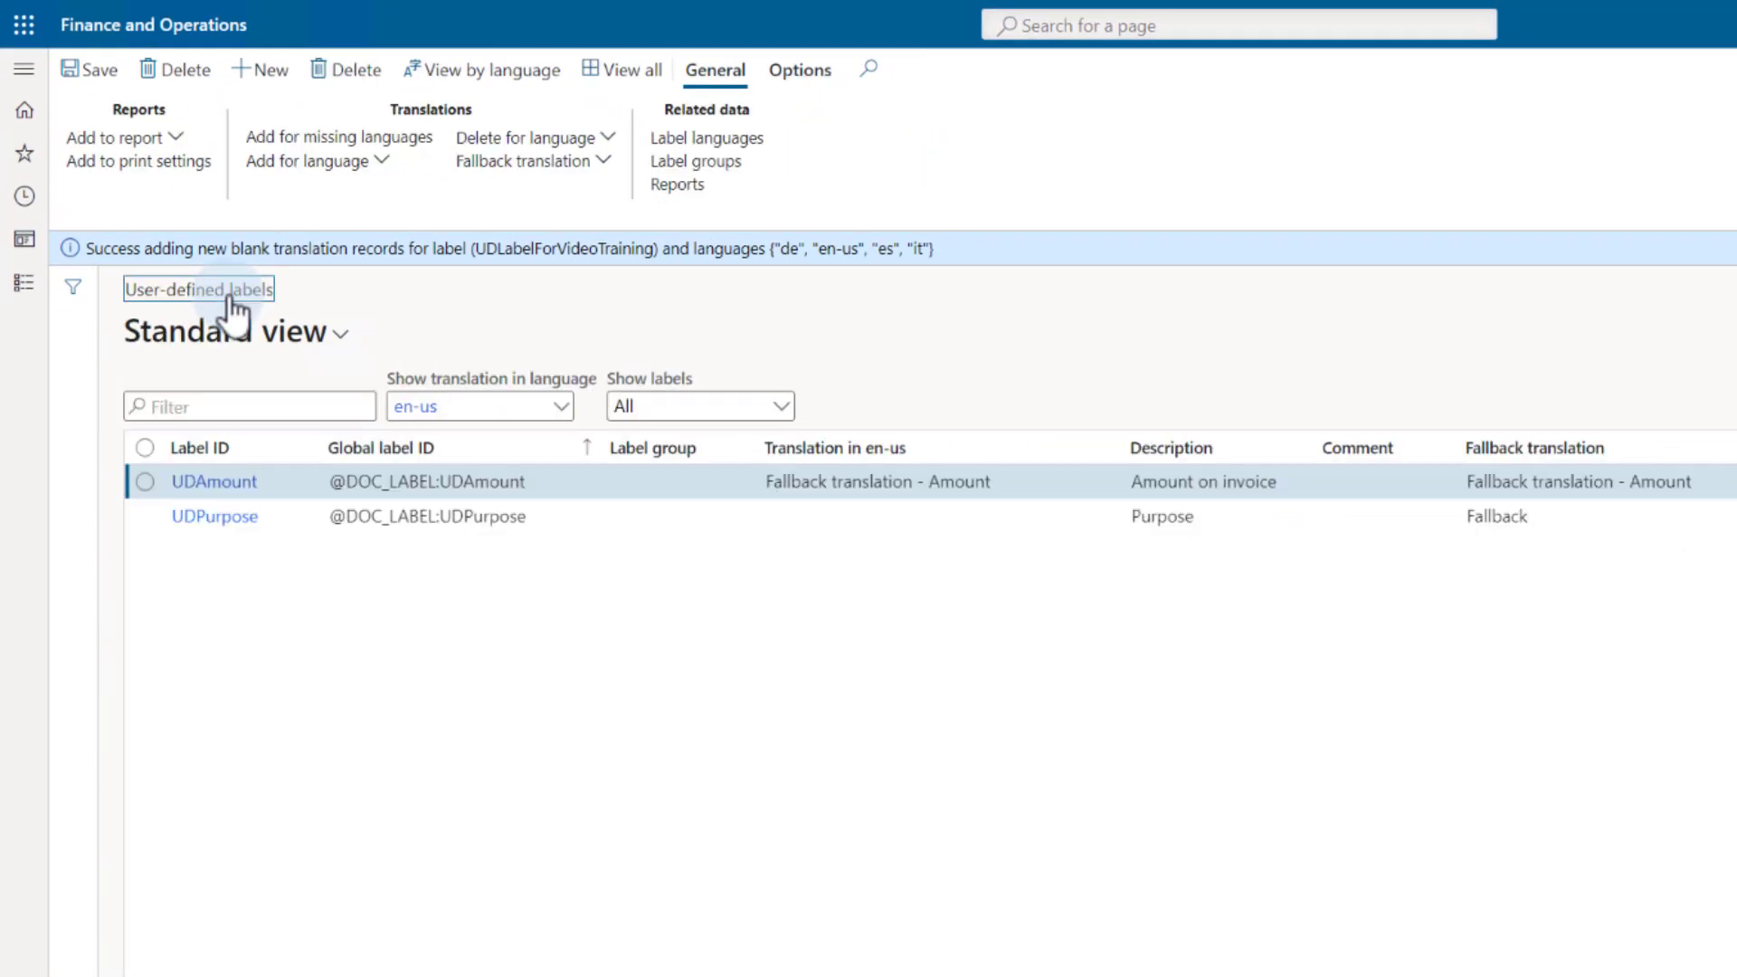
{"action": "left_click", "coordinate": [561, 409]}
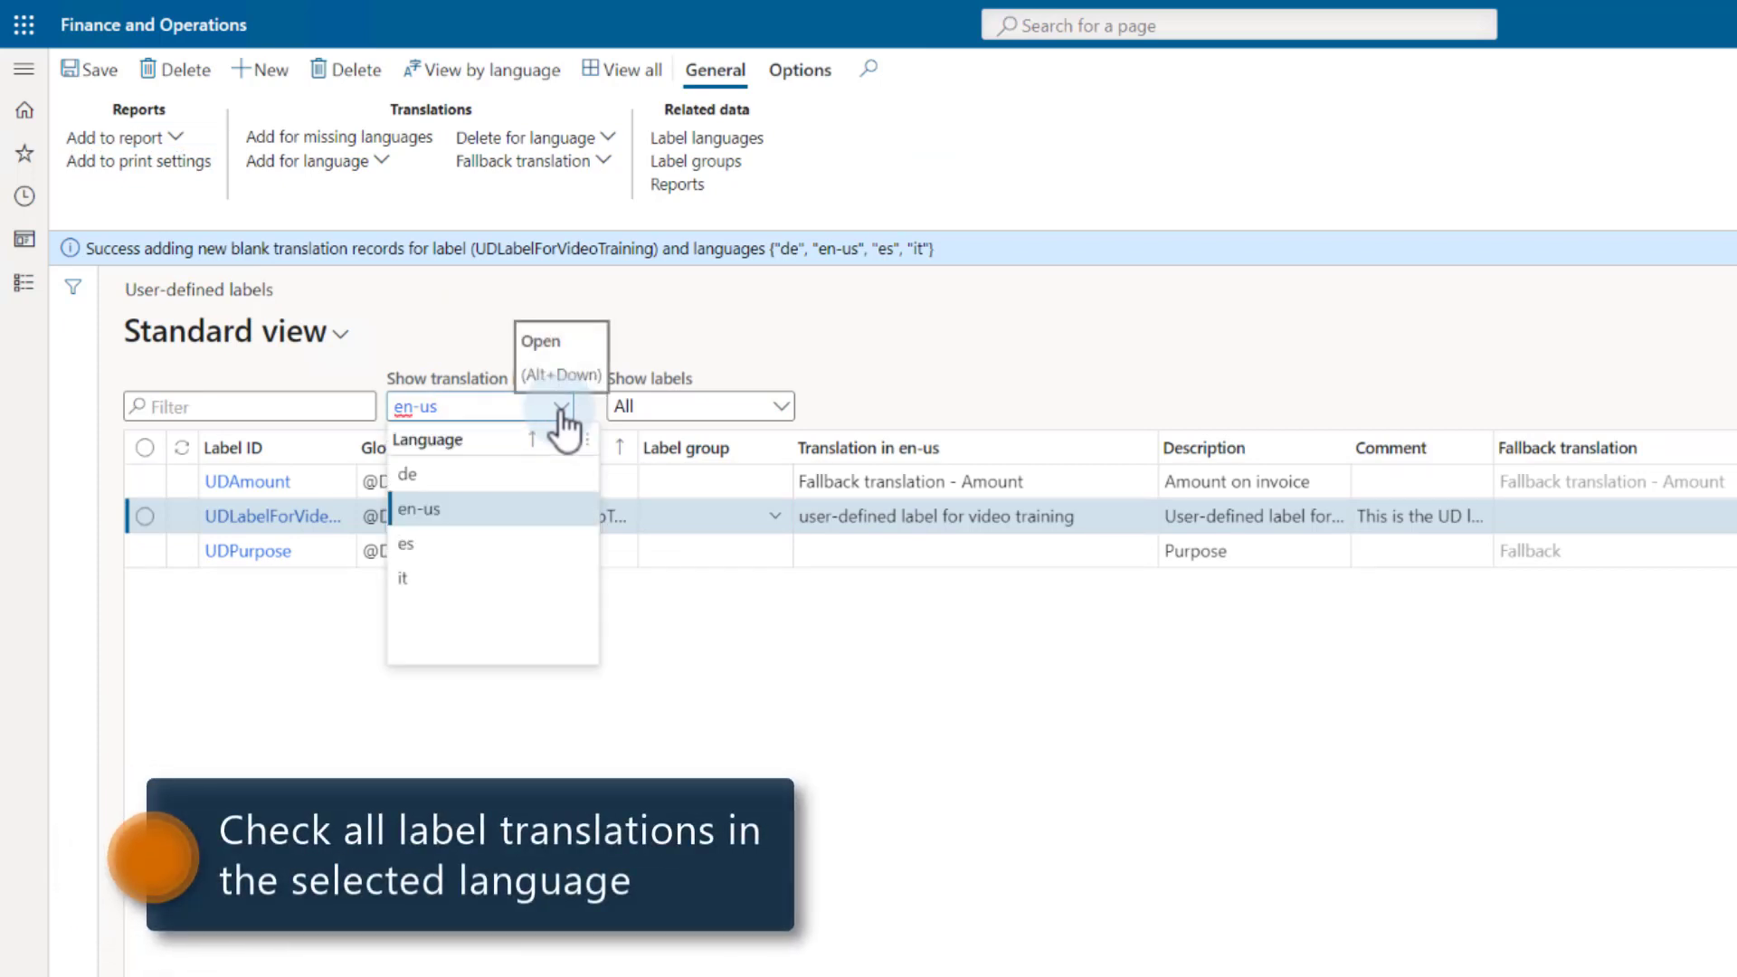
{"action": "left_click", "coordinate": [446, 544]}
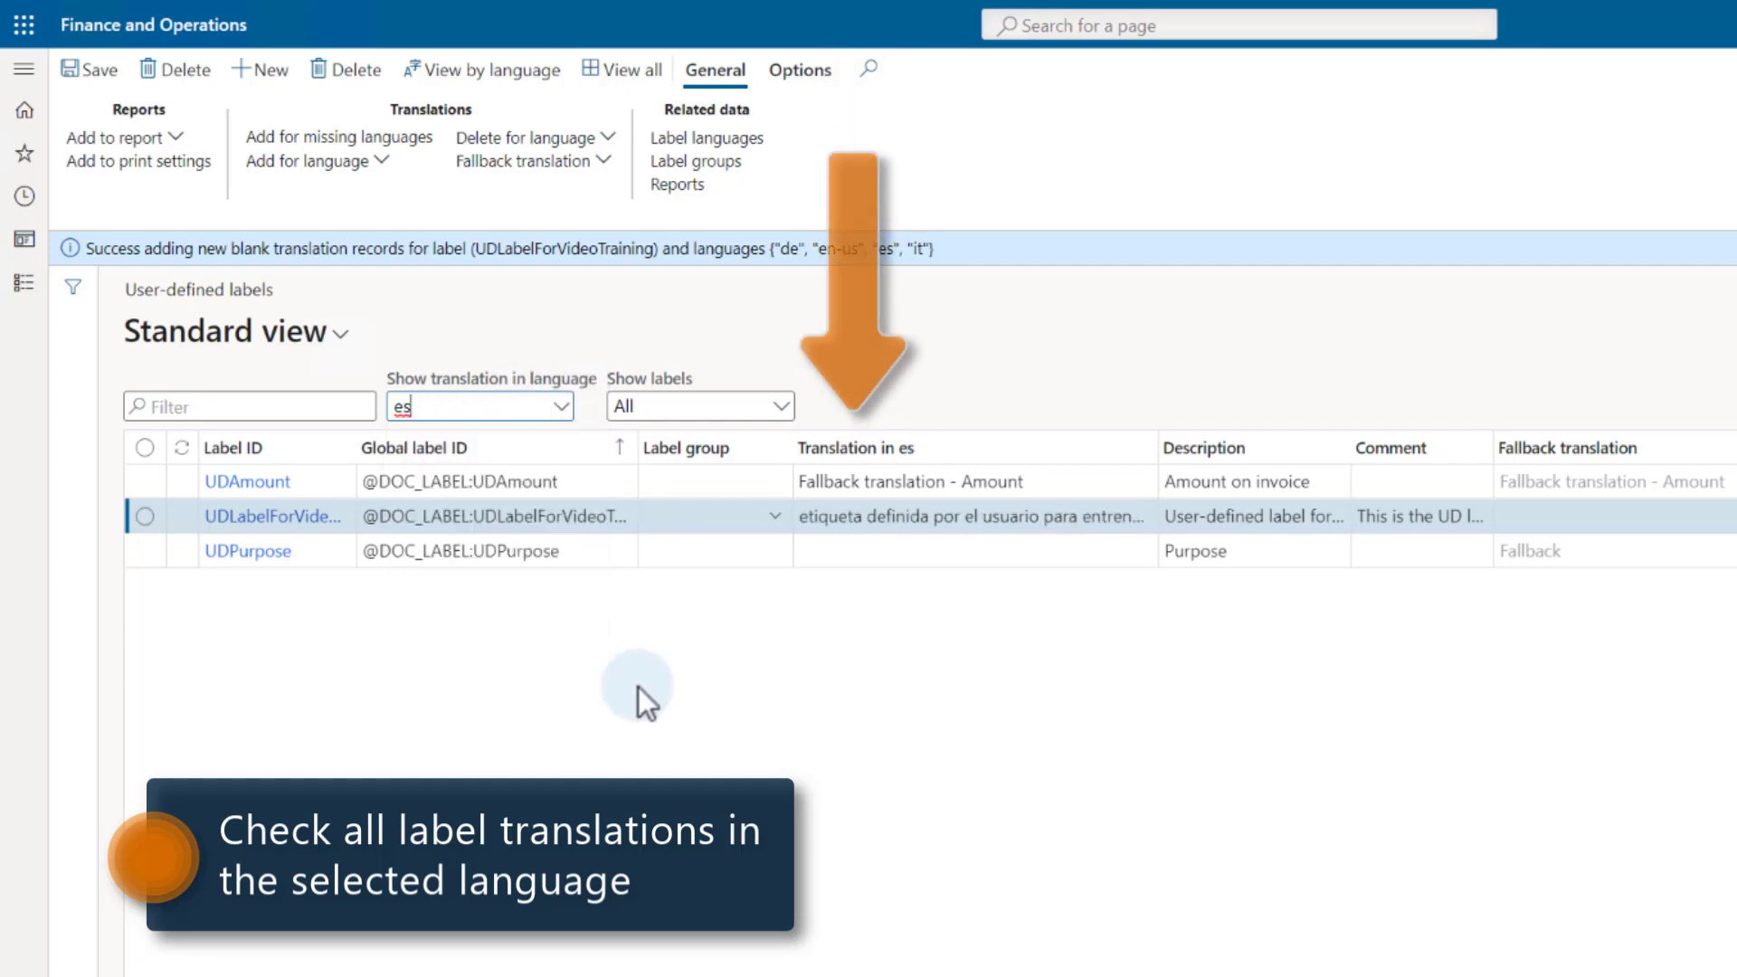
{"action": "left_click", "coordinate": [562, 407]}
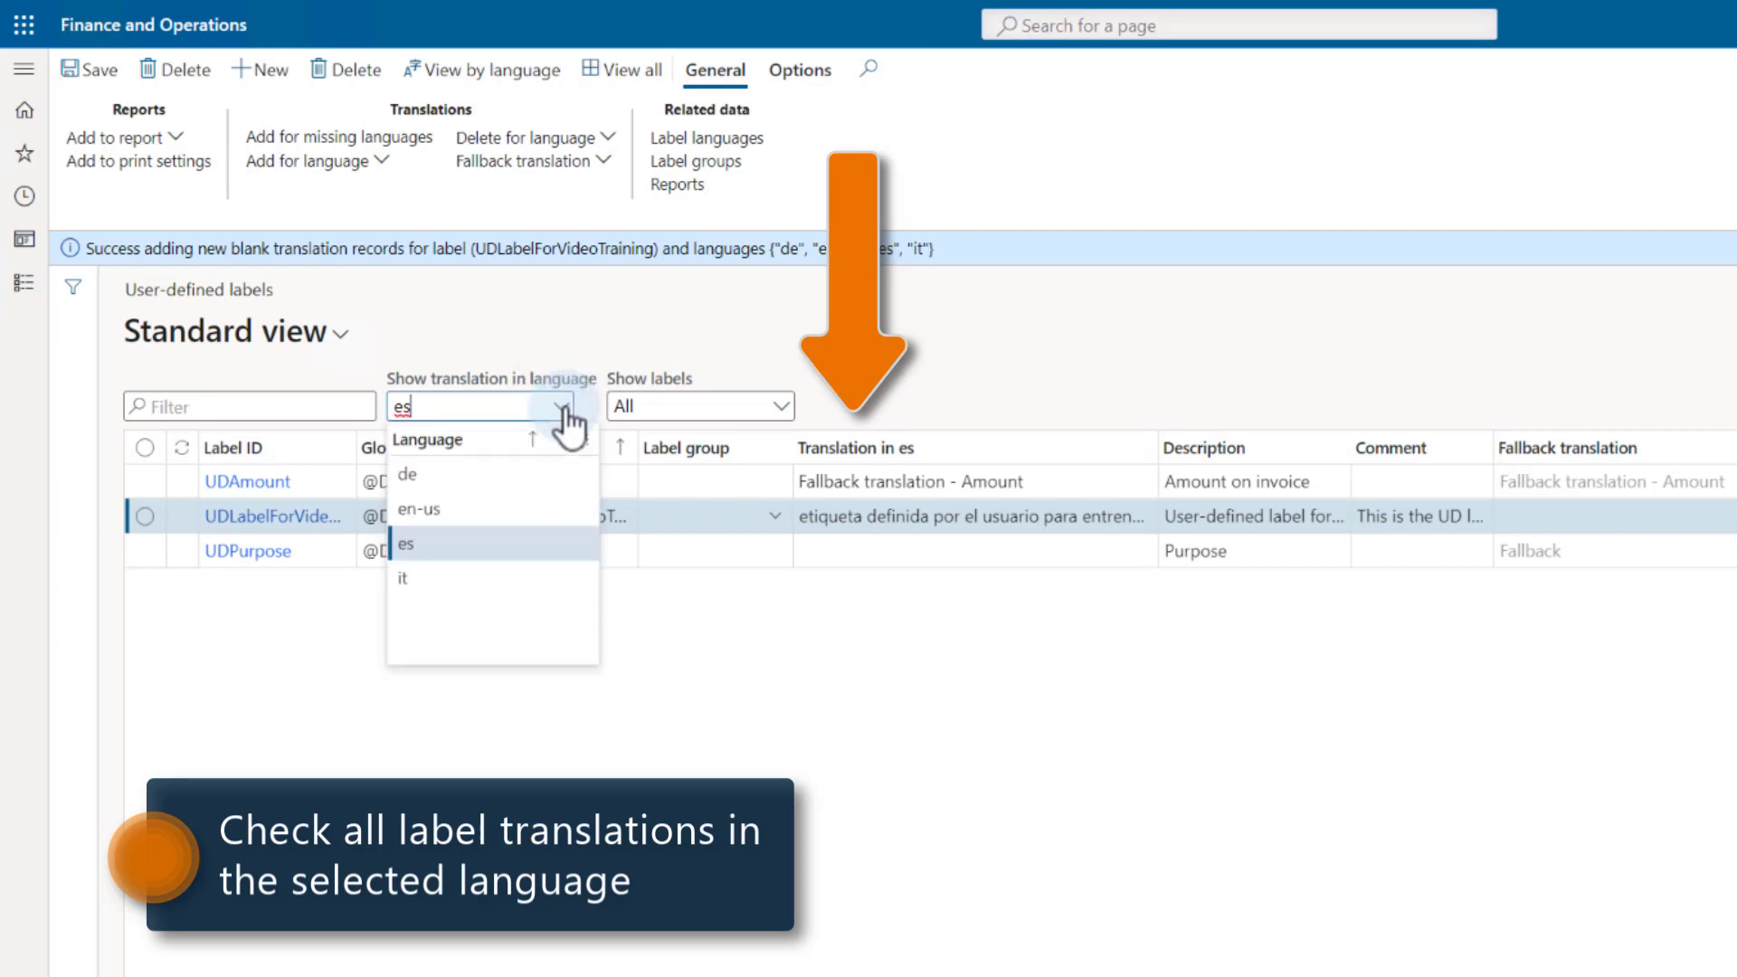
{"action": "left_click", "coordinate": [470, 477]}
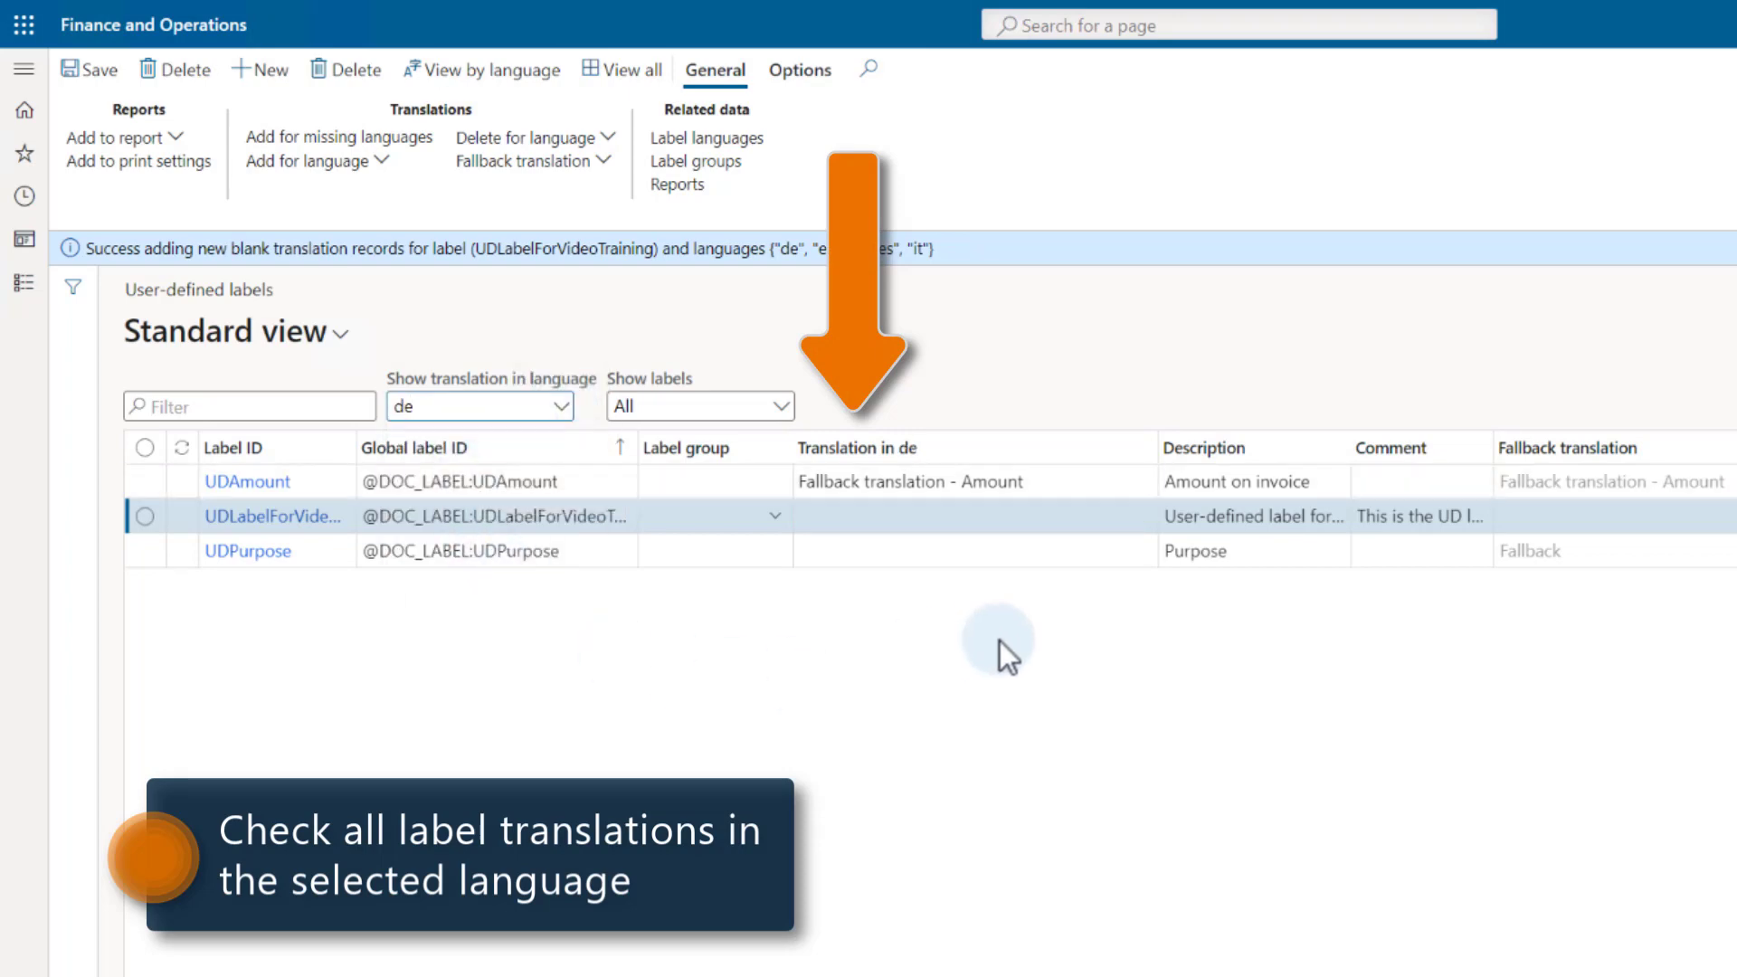
{"action": "left_click", "coordinate": [562, 407]}
{"action": "left_click", "coordinate": [481, 505]}
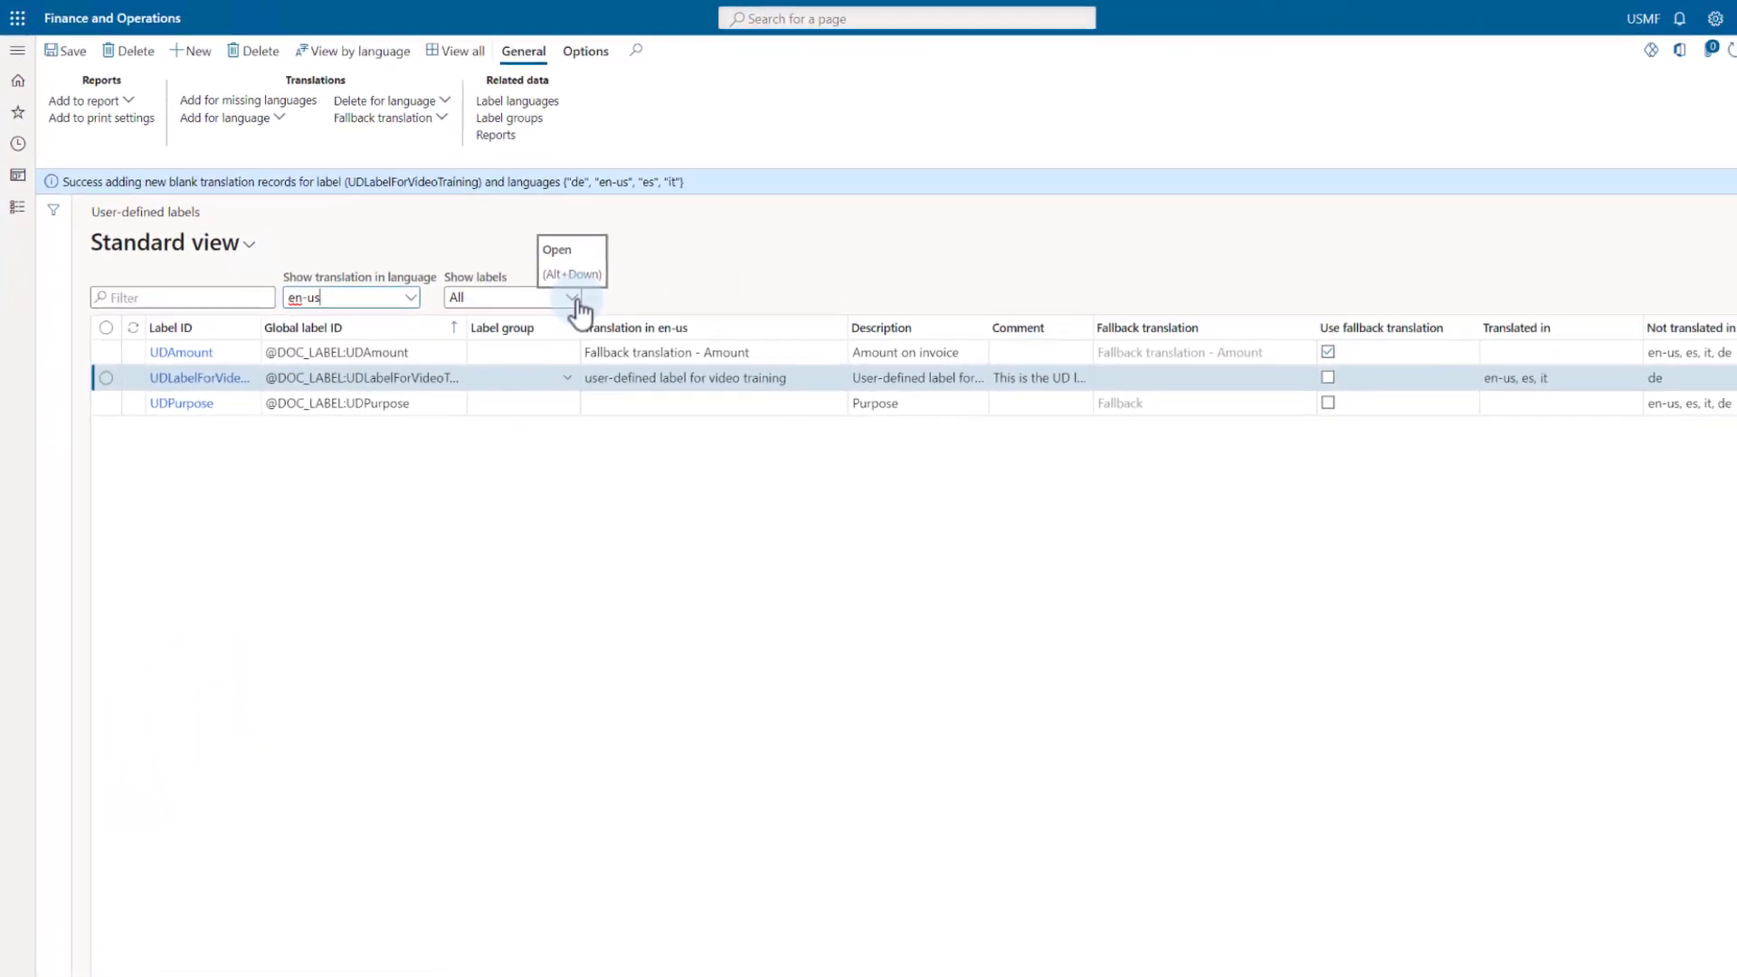
Filter the user-defined labels to show those translated in de, followed by those not translated in de.
{"action": "left_click", "coordinate": [550, 287]}
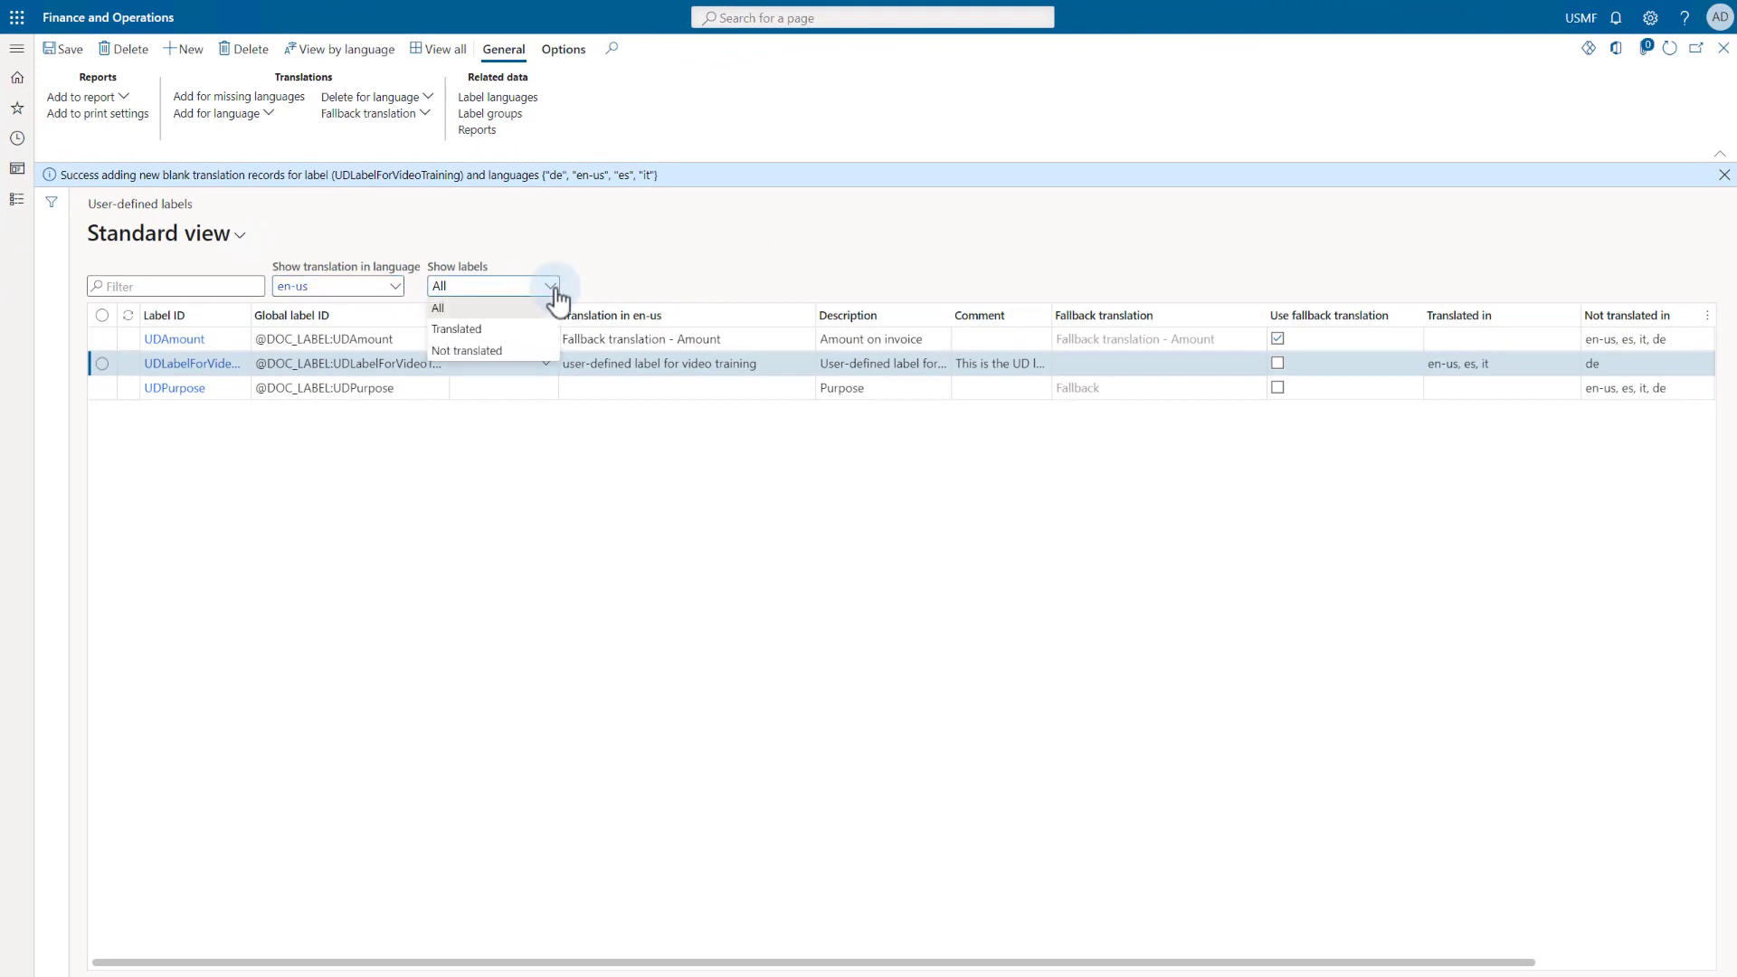
{"action": "left_click", "coordinate": [498, 329]}
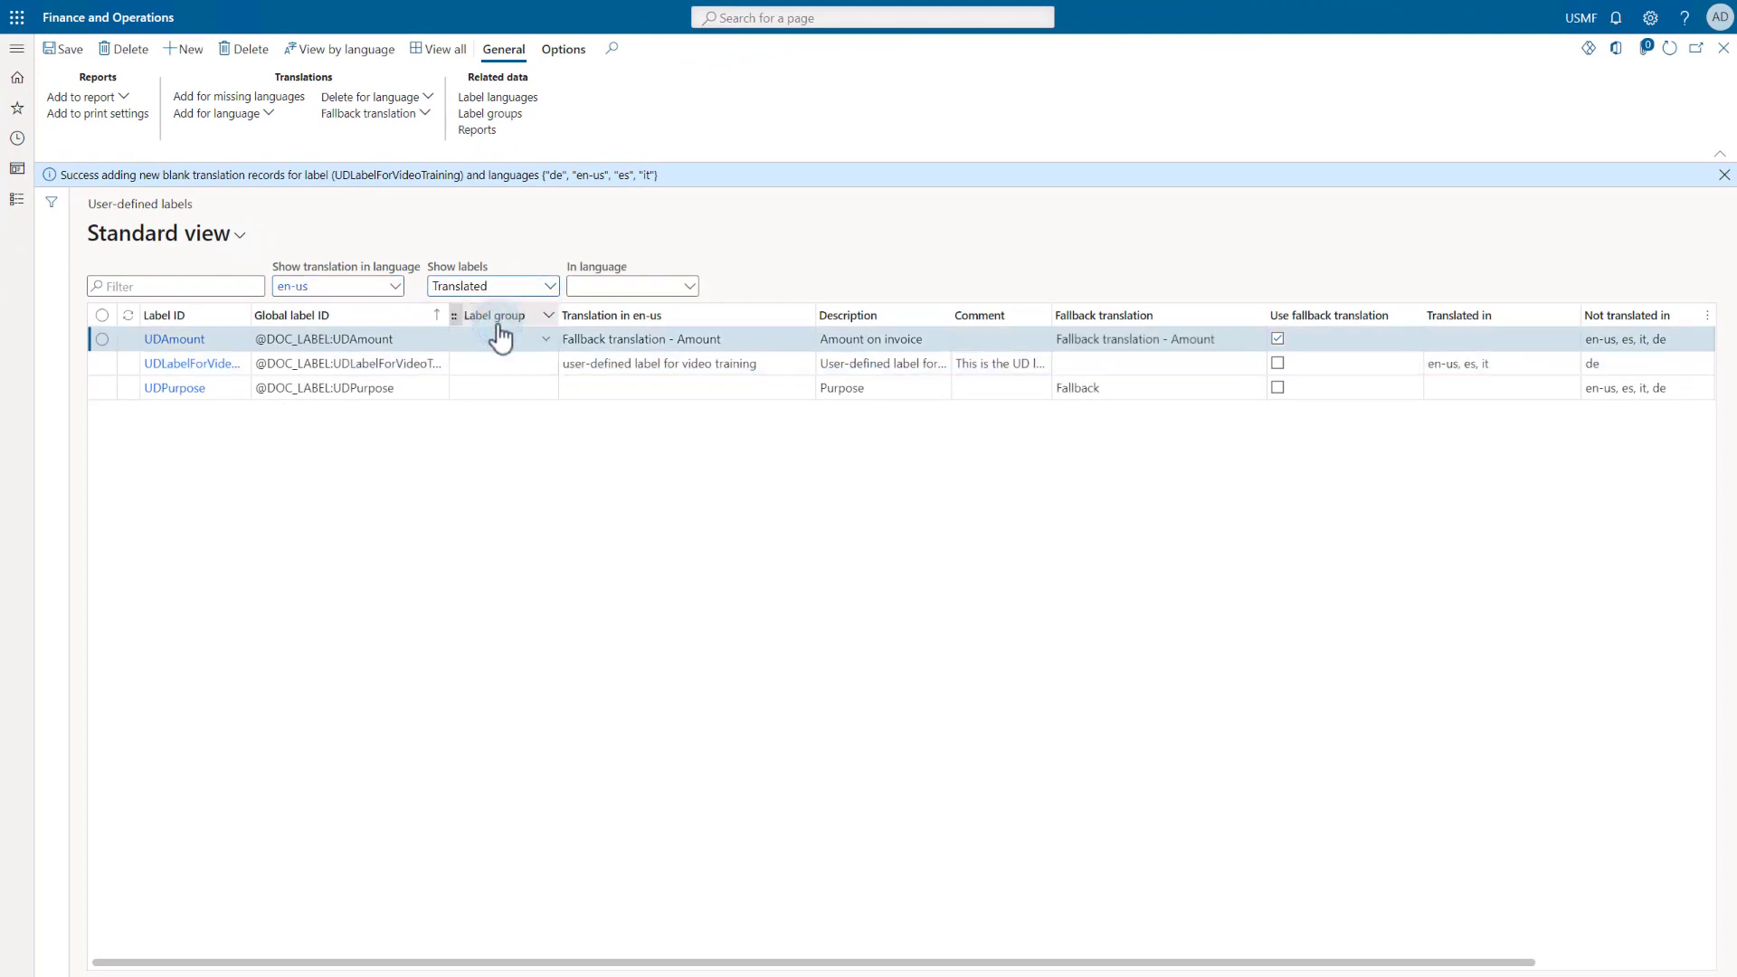
{"action": "left_click", "coordinate": [689, 285]}
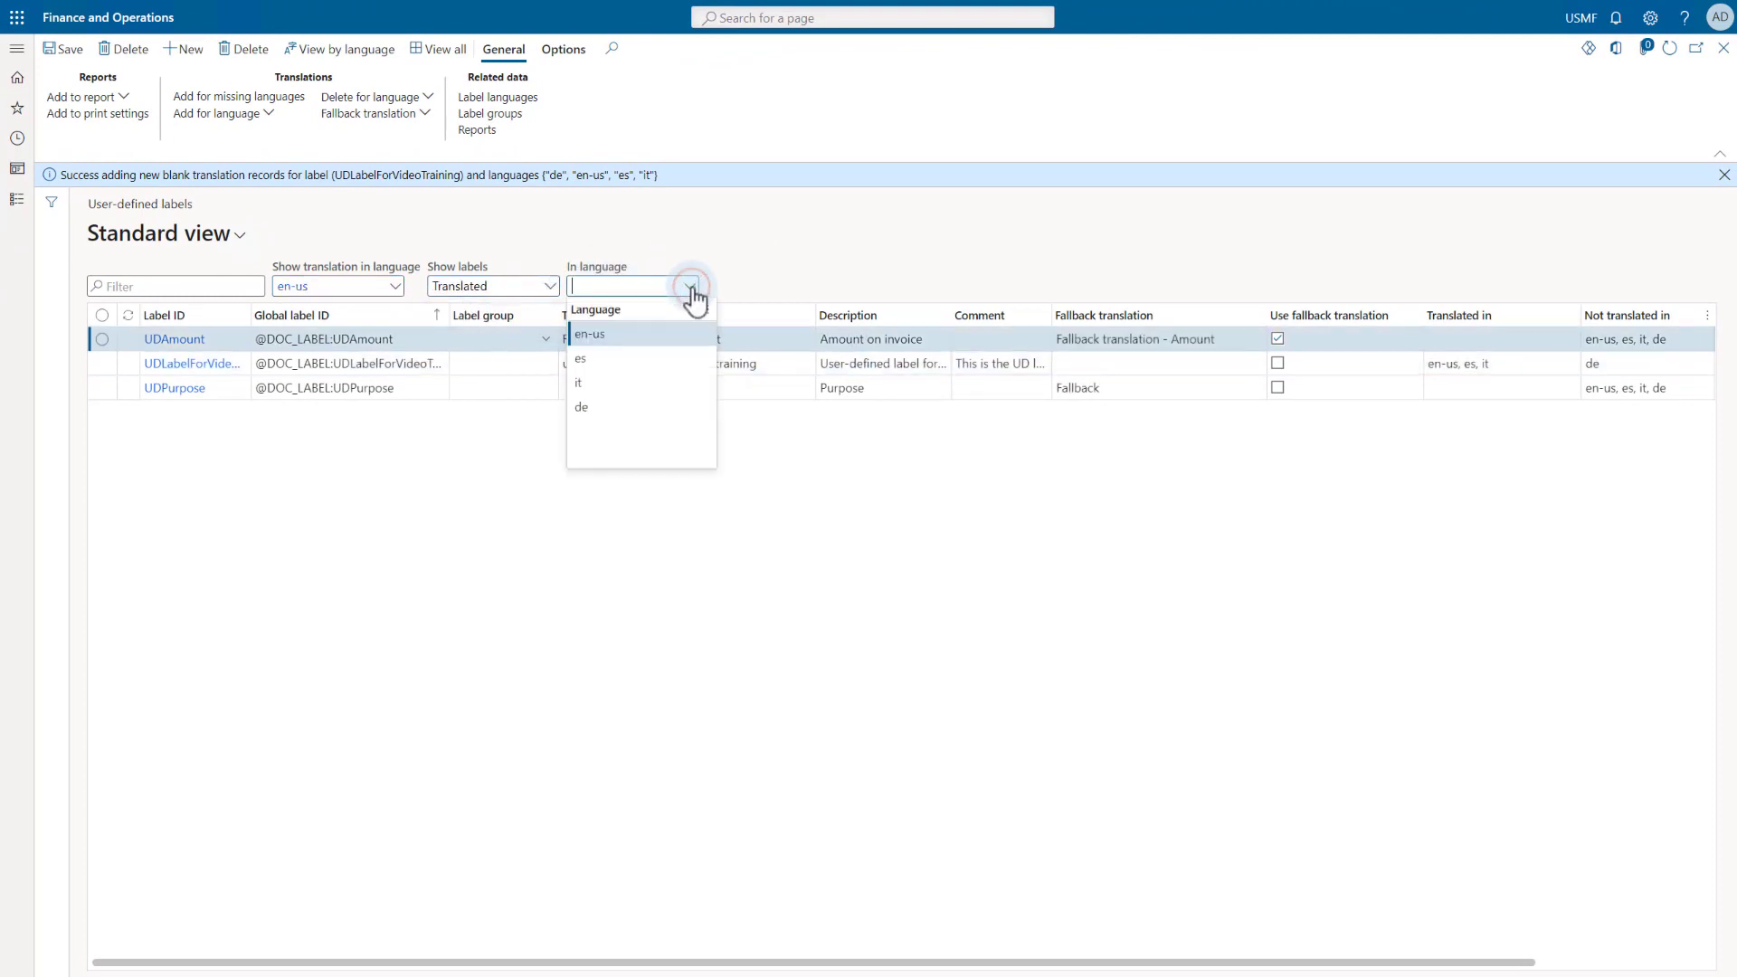
{"action": "left_click", "coordinate": [608, 408]}
{"action": "left_click", "coordinate": [548, 288]}
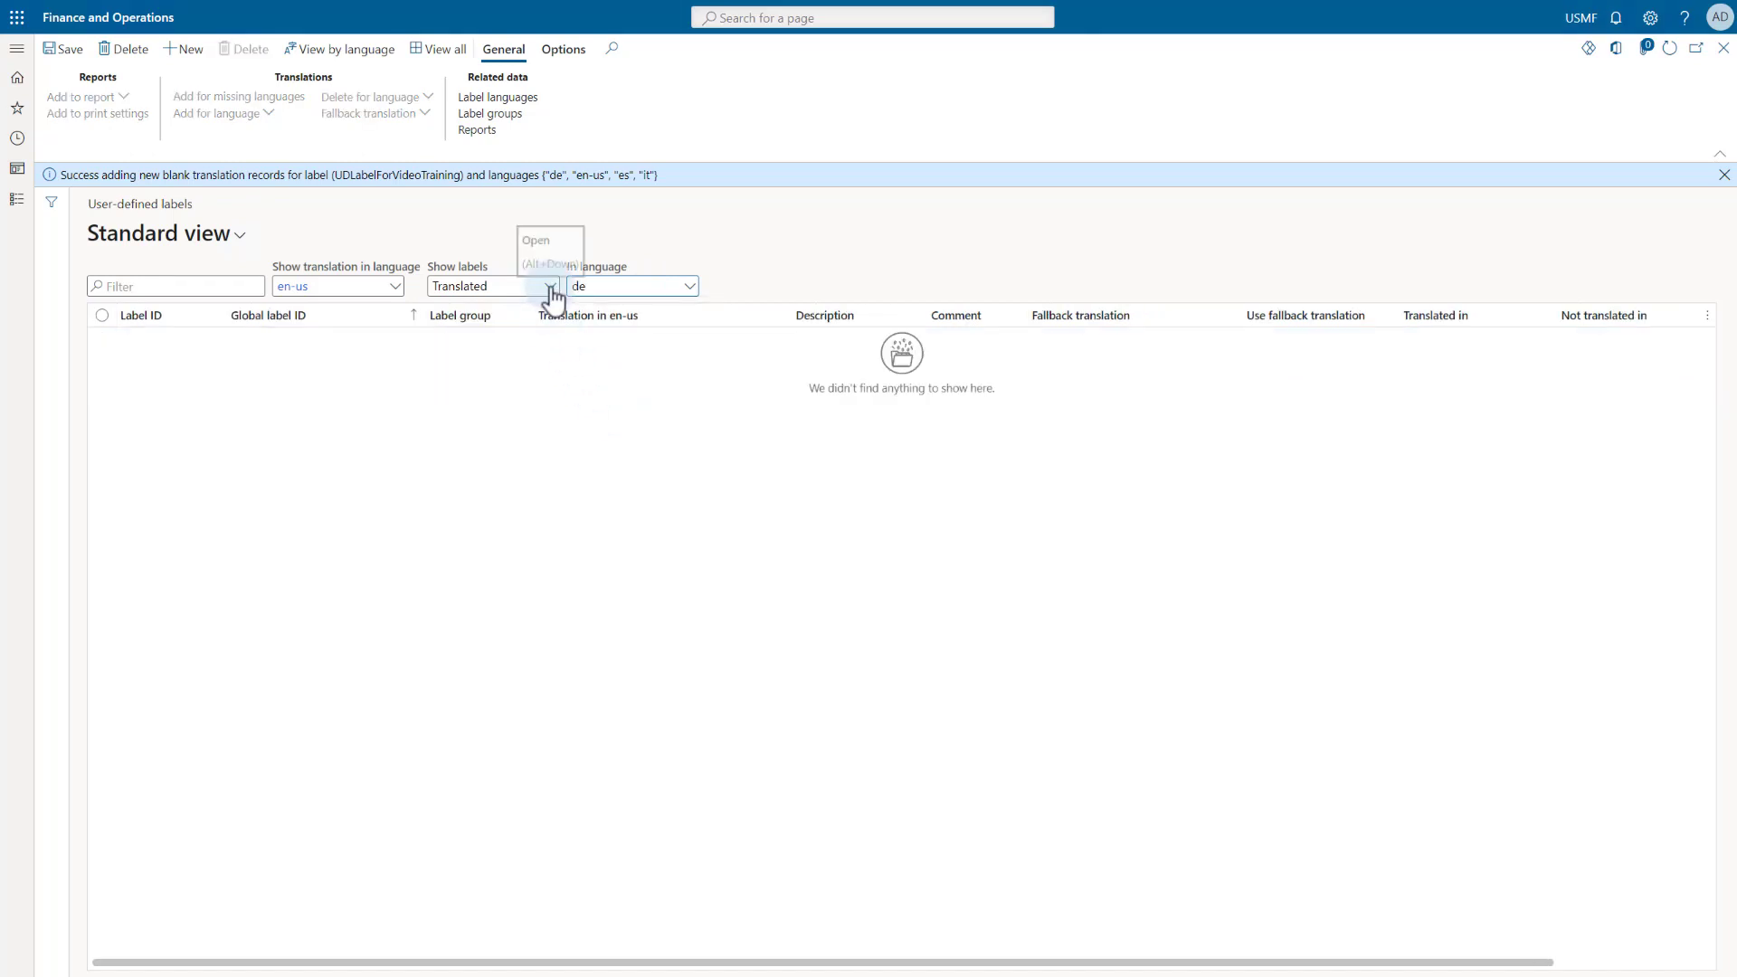
{"action": "left_click", "coordinate": [520, 350]}
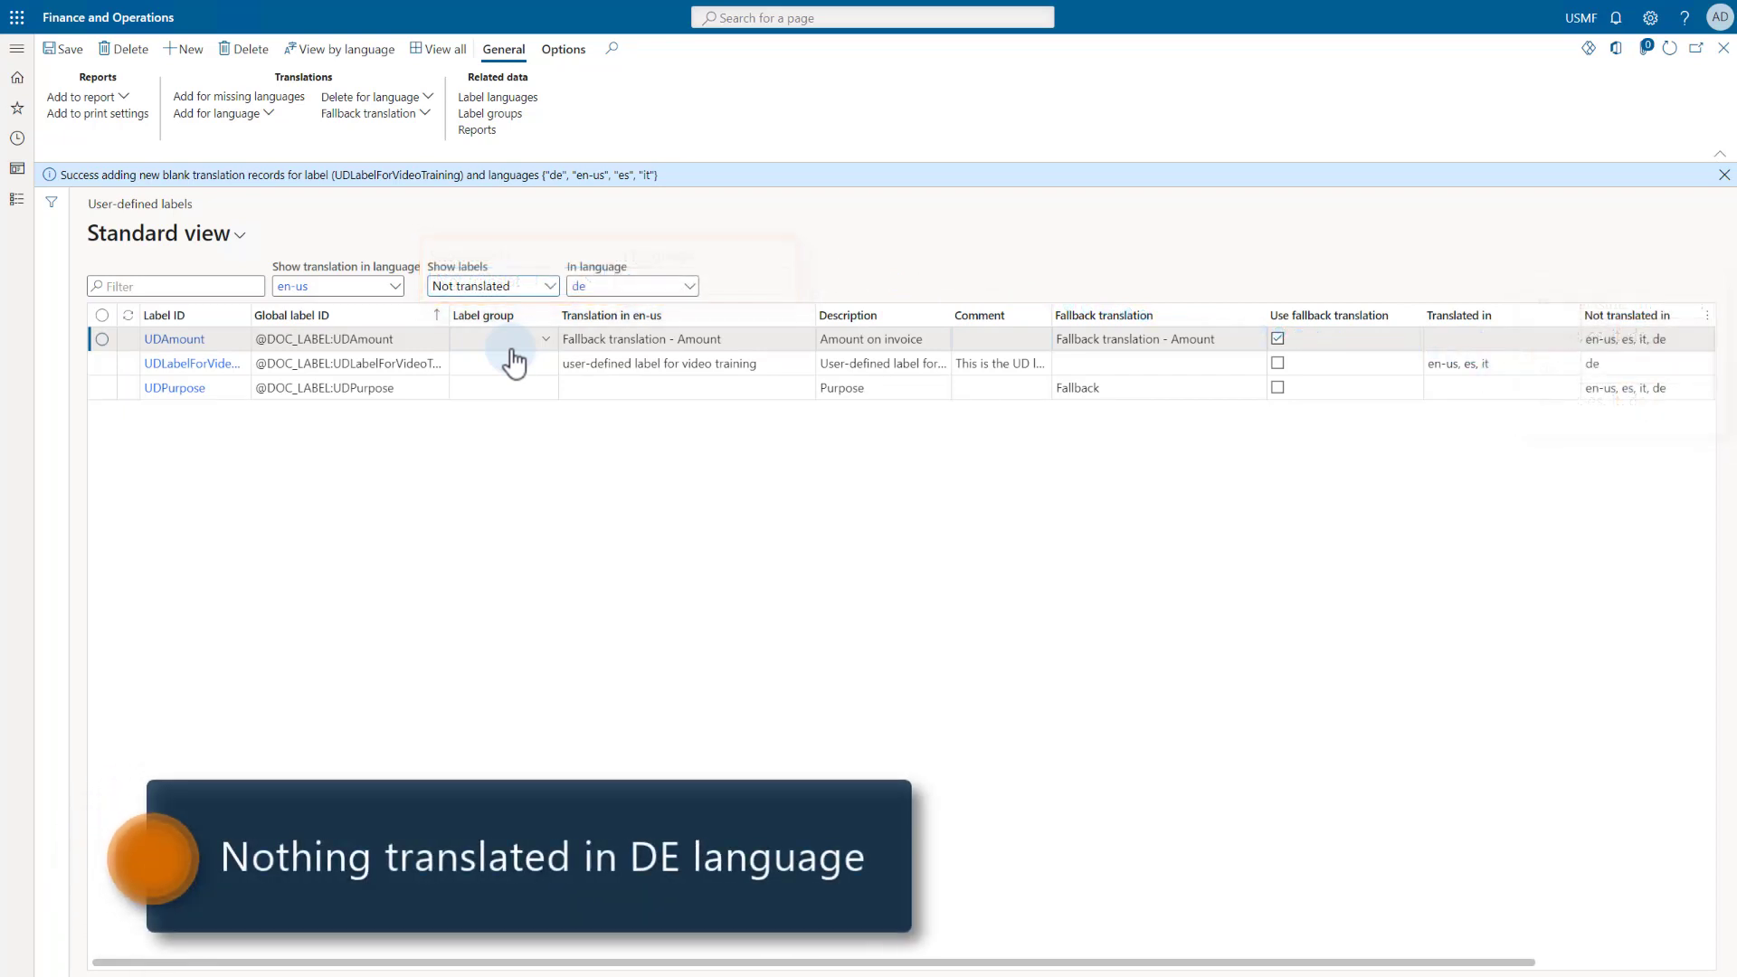
Remove the translation status filter to show all labels and display their translations in de.
{"action": "left_click", "coordinate": [543, 286]}
{"action": "left_click", "coordinate": [461, 318]}
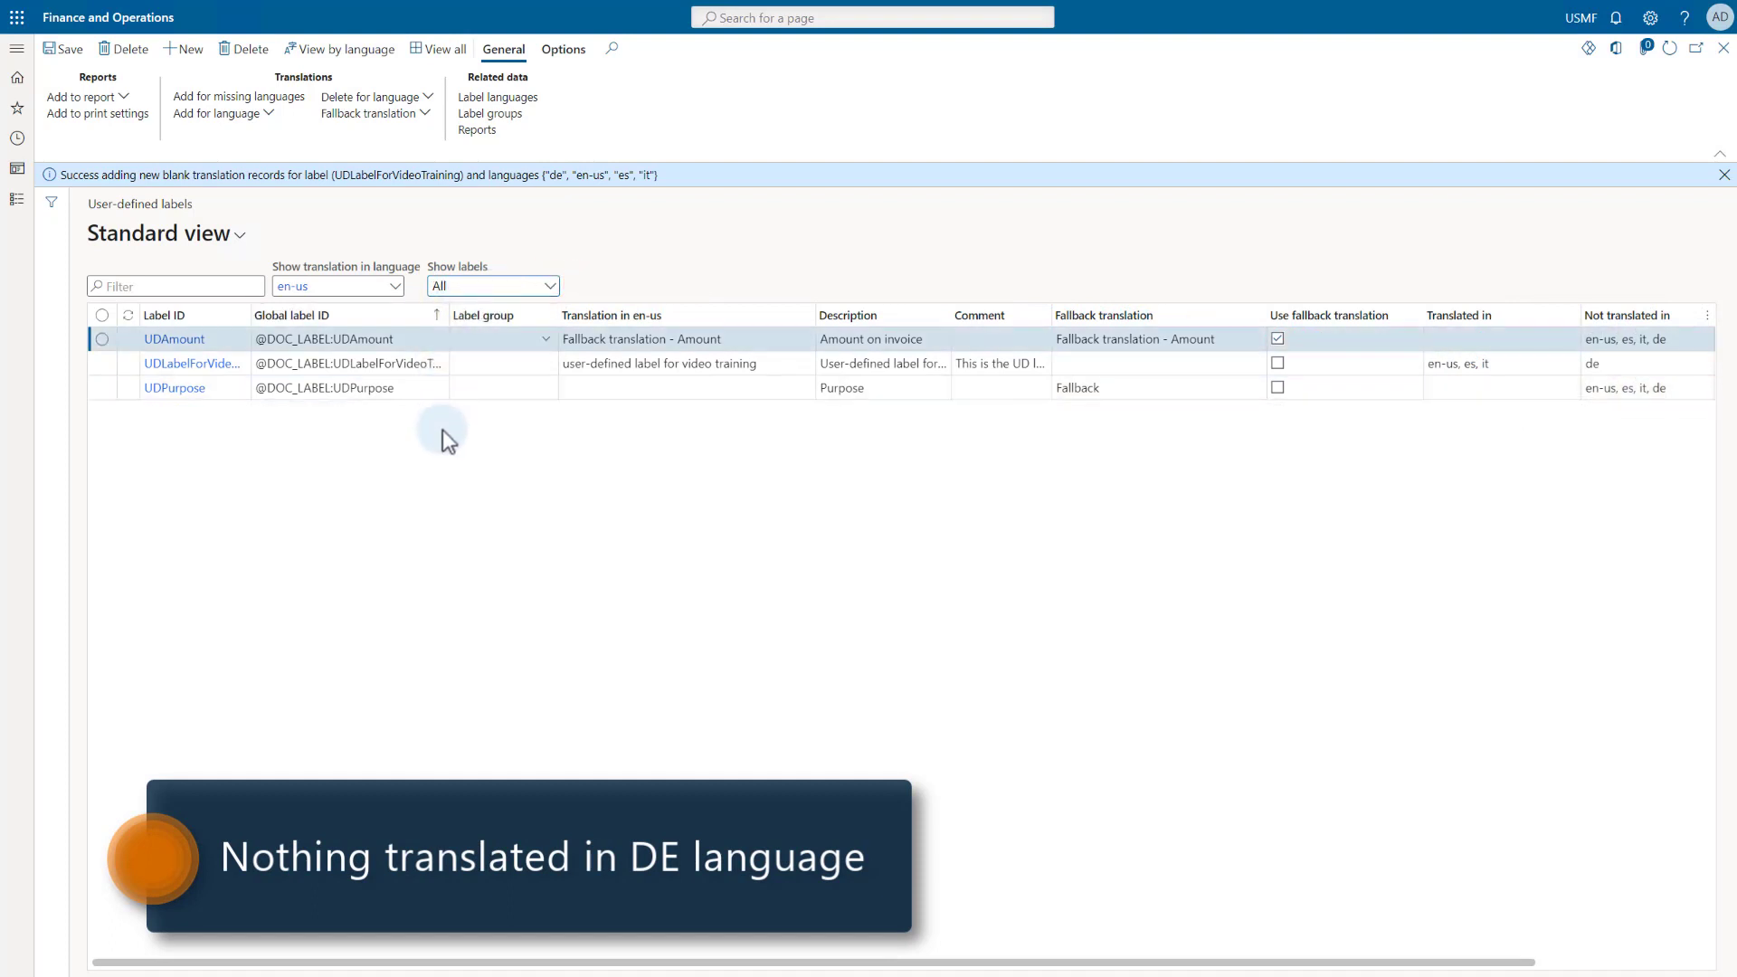
{"action": "left_click", "coordinate": [395, 286]}
{"action": "left_click", "coordinate": [347, 333]}
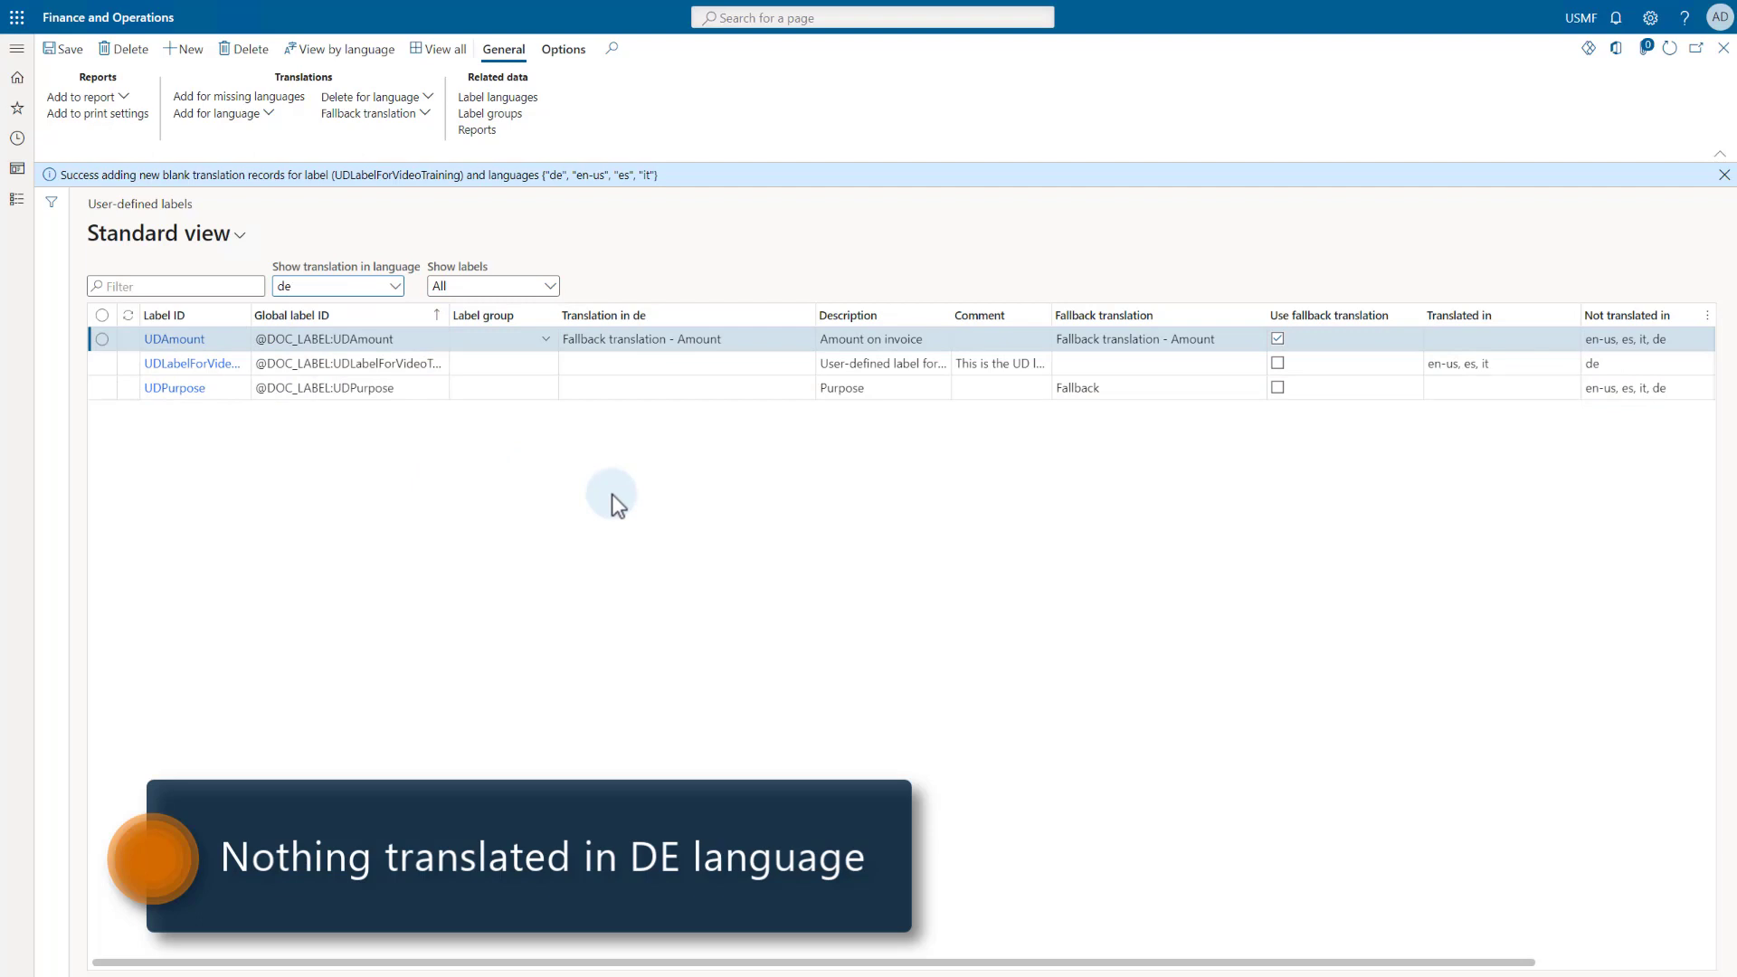
Enable the fallback translation for UDLabelForVideoTraining, set it to "Fallback translation for our training" and save the label.
{"action": "left_click", "coordinate": [197, 363]}
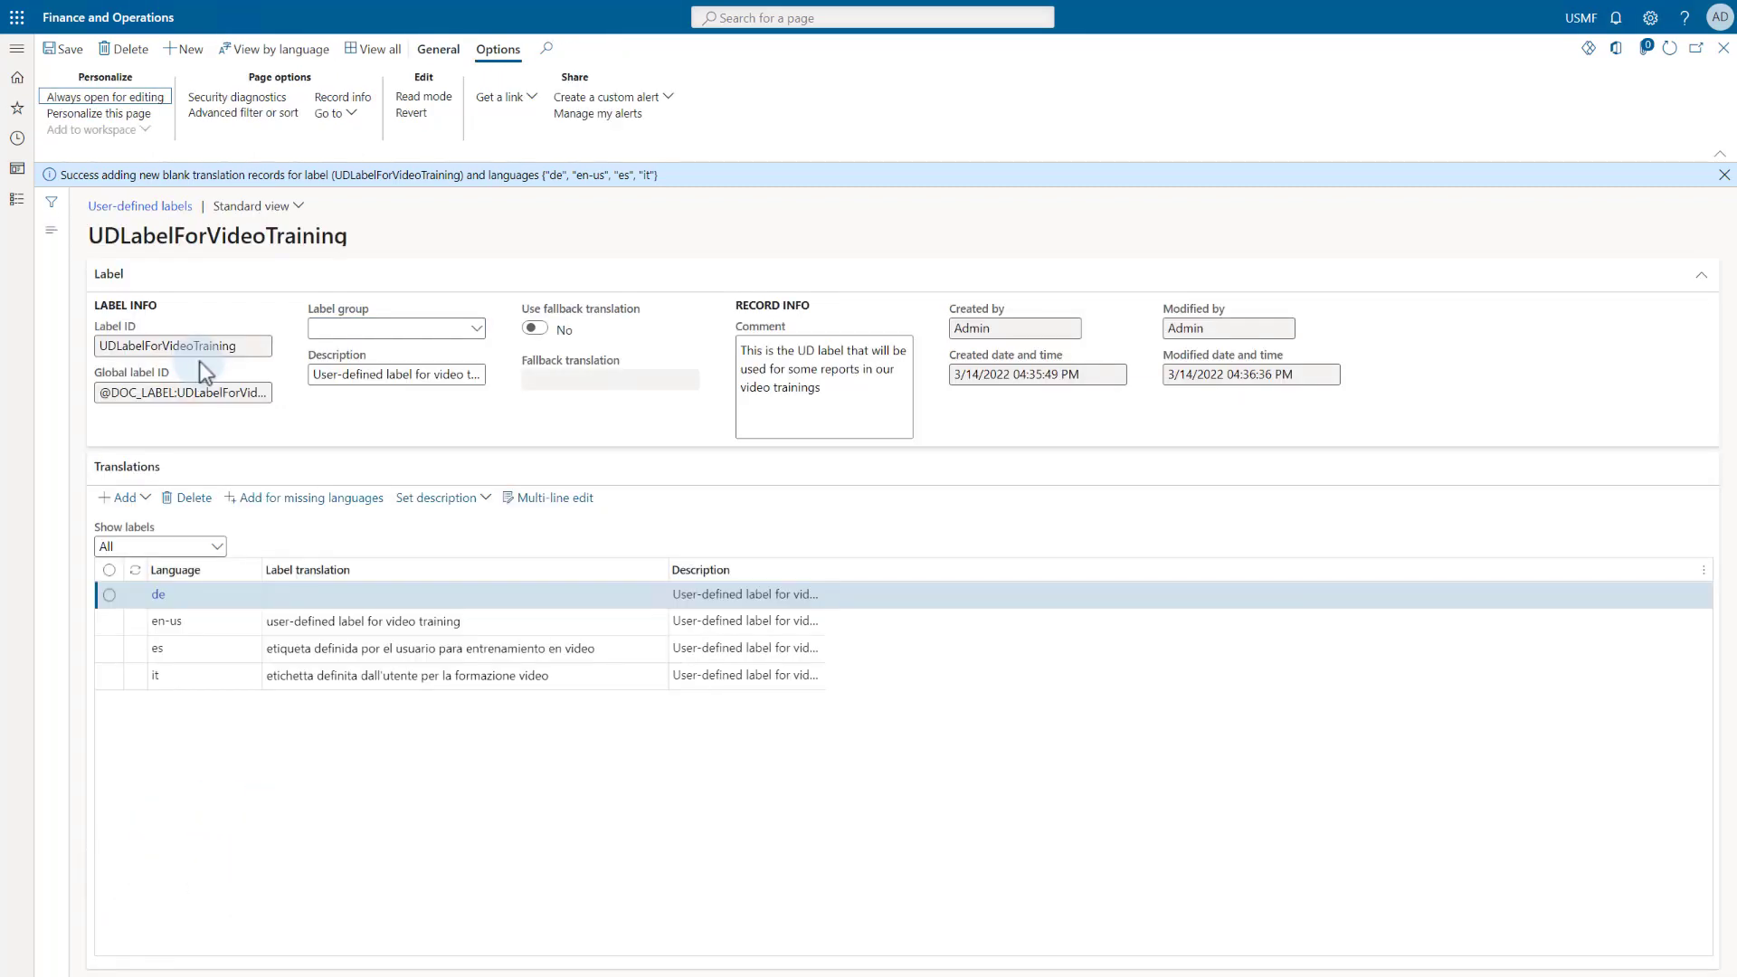
{"action": "left_click", "coordinate": [536, 330]}
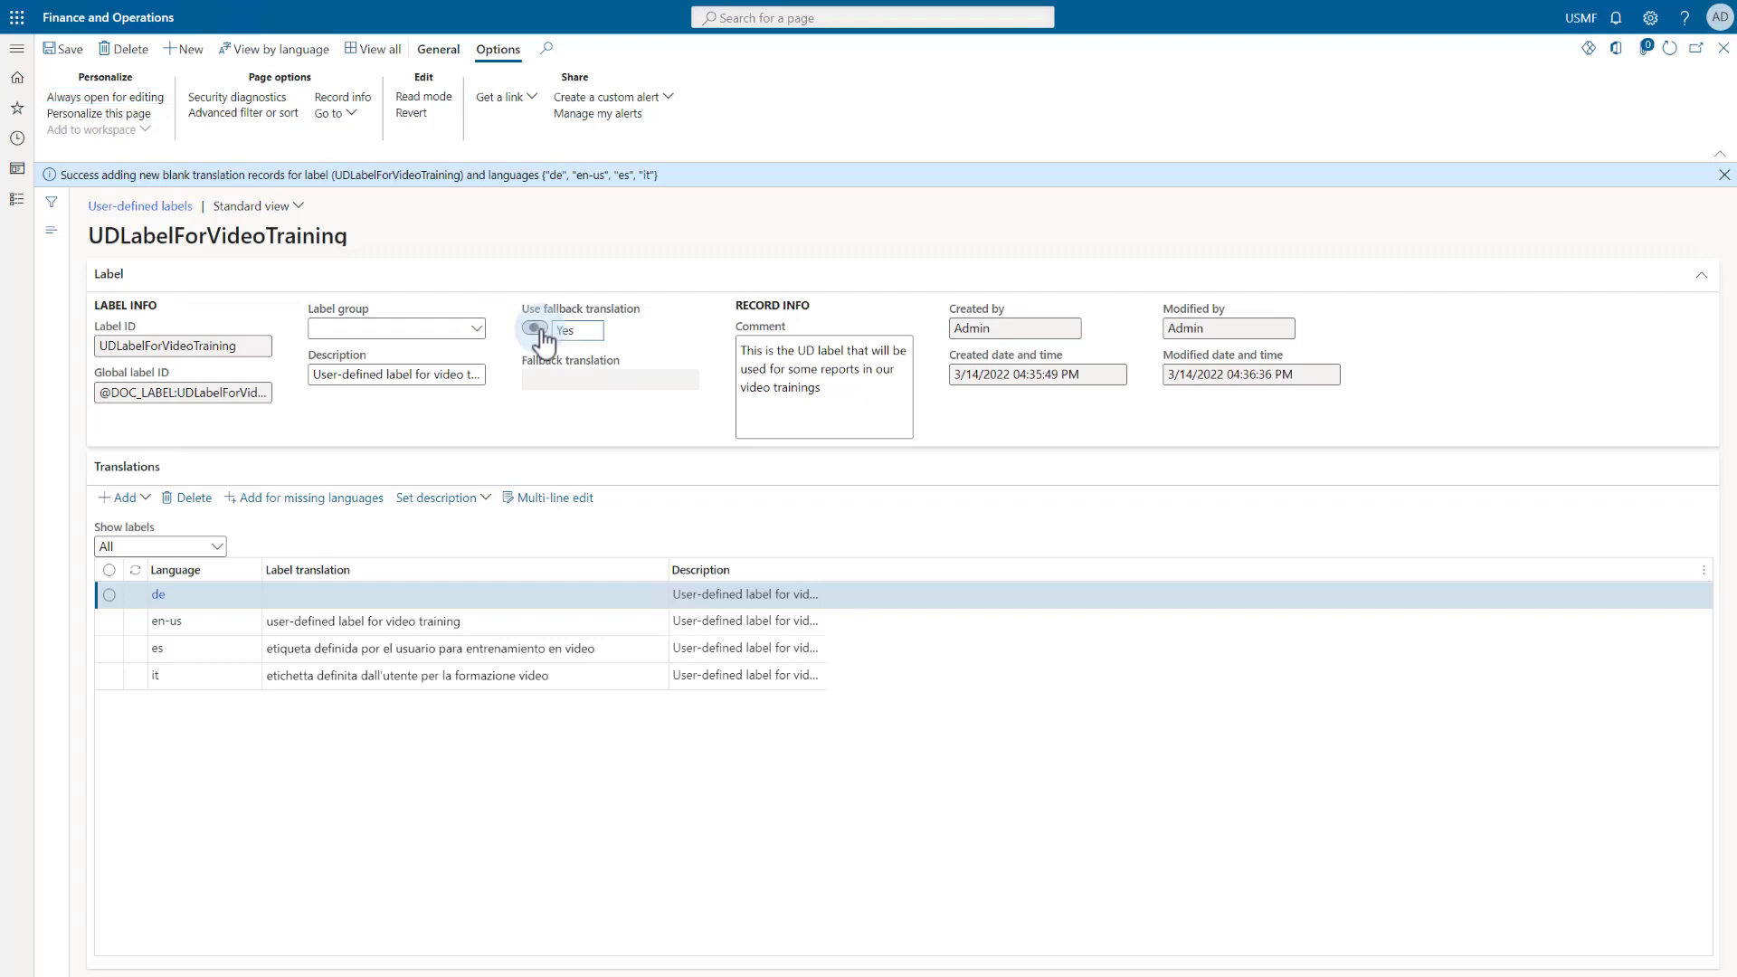
{"action": "left_click", "coordinate": [547, 379]}
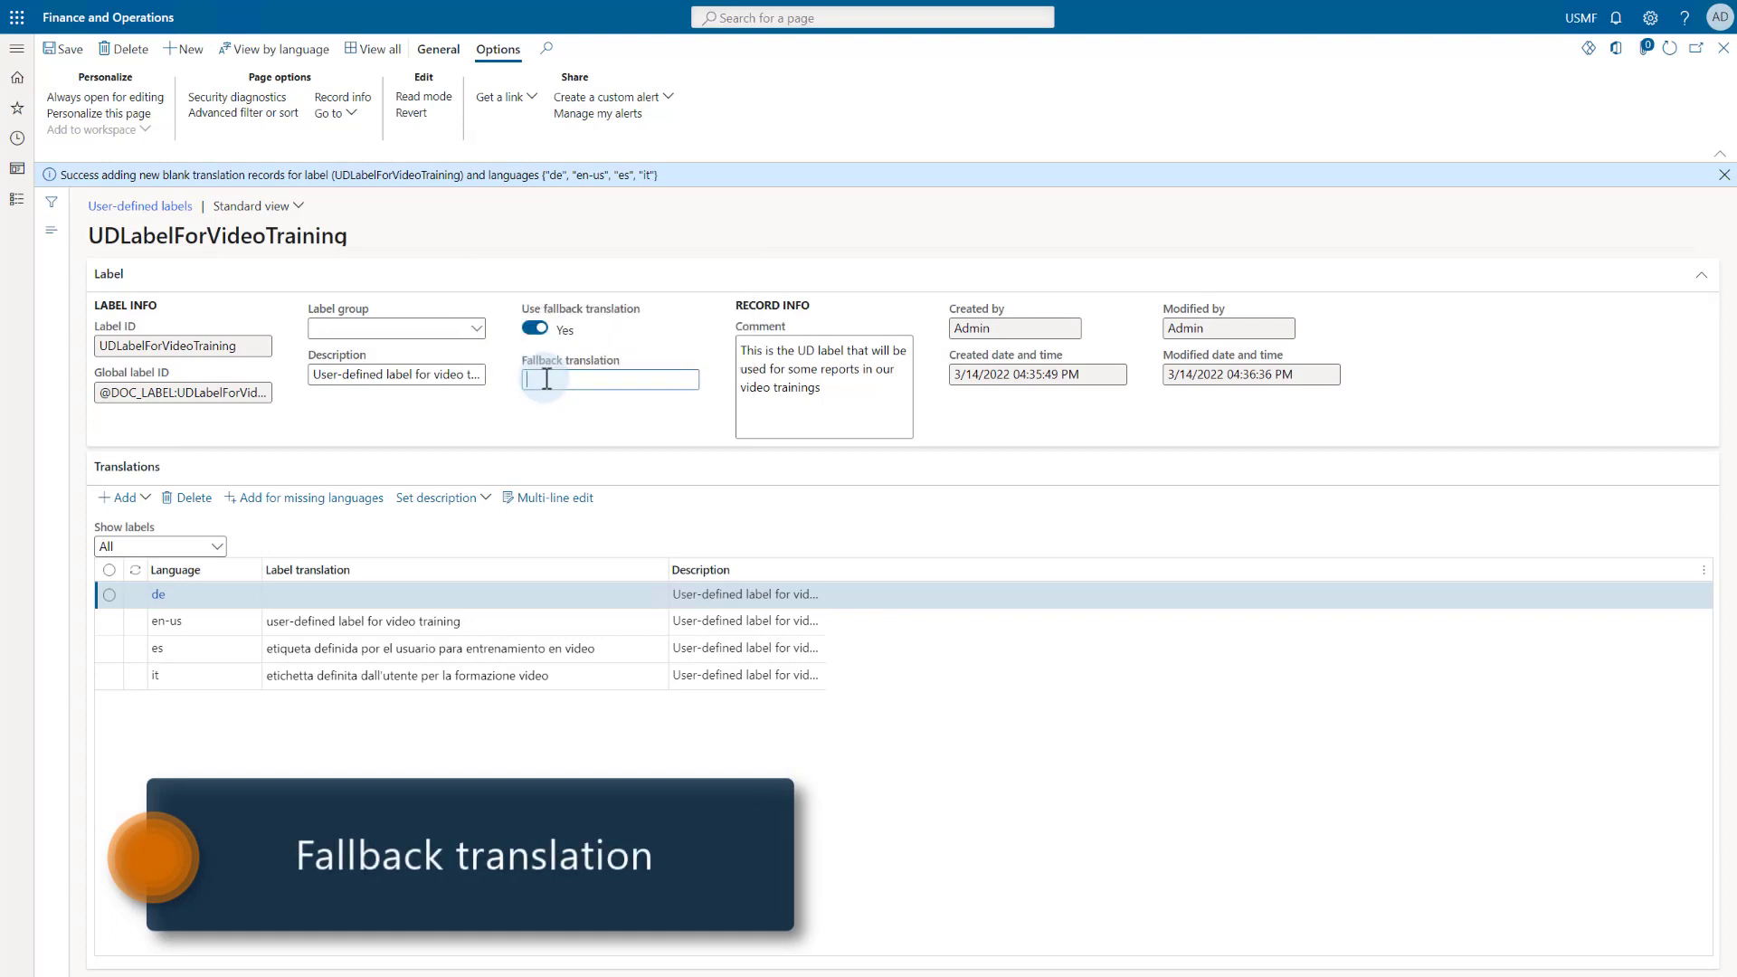
{"action": "type", "text": "Fallback t"}
{"action": "type", "text": "ran"}
{"action": "type", "text": "slation for our t"}
{"action": "type", "text": "raining"}
{"action": "key", "text": "ctrl+s"}
{"action": "left_click", "coordinate": [545, 378]}
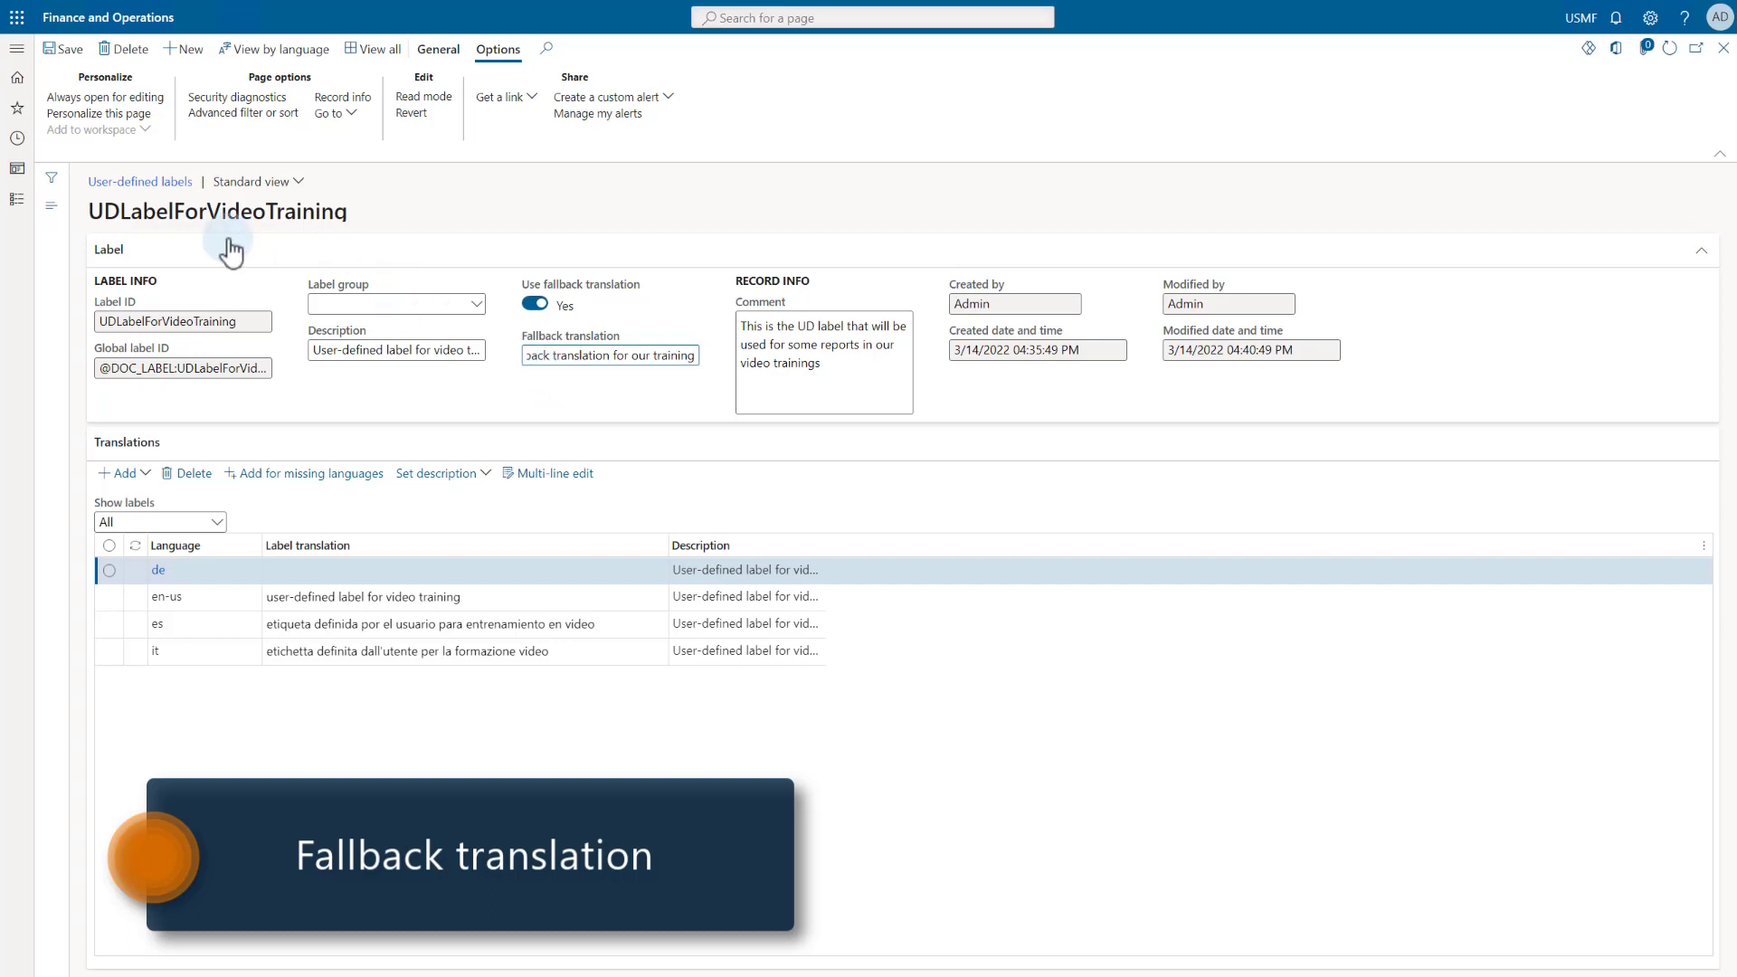
Return to the user-defined labels list and add French (fr) as a new label language.
{"action": "left_click", "coordinate": [148, 183]}
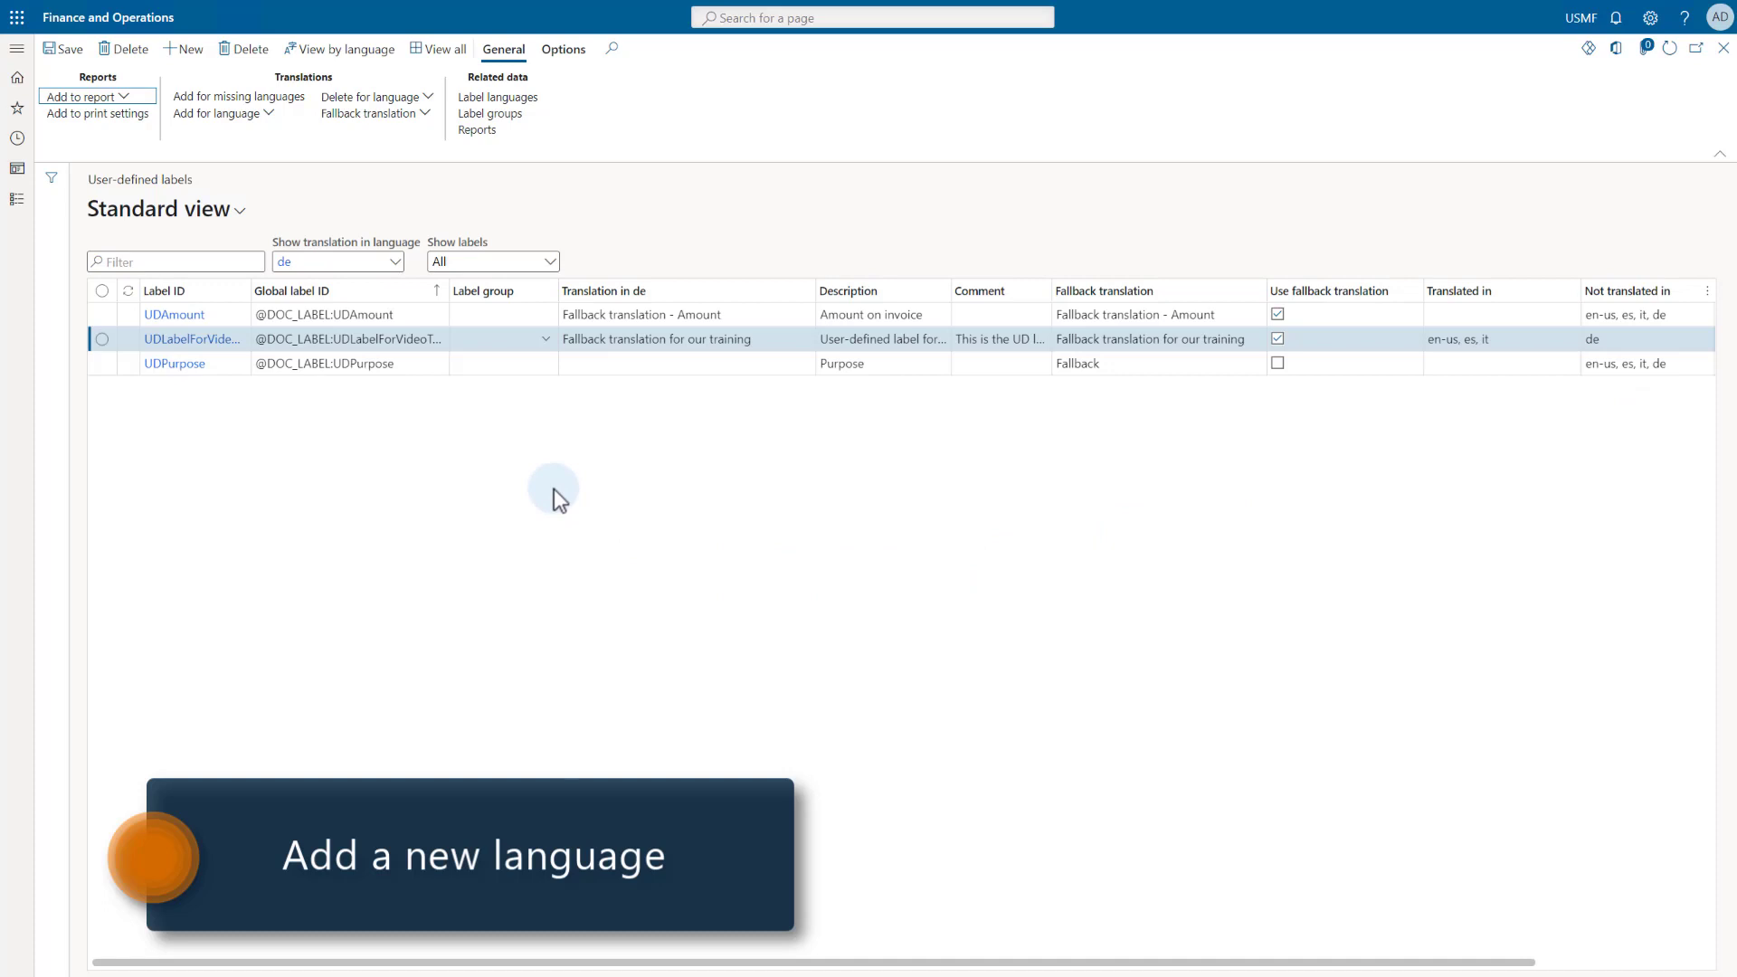
{"action": "left_click", "coordinate": [502, 100]}
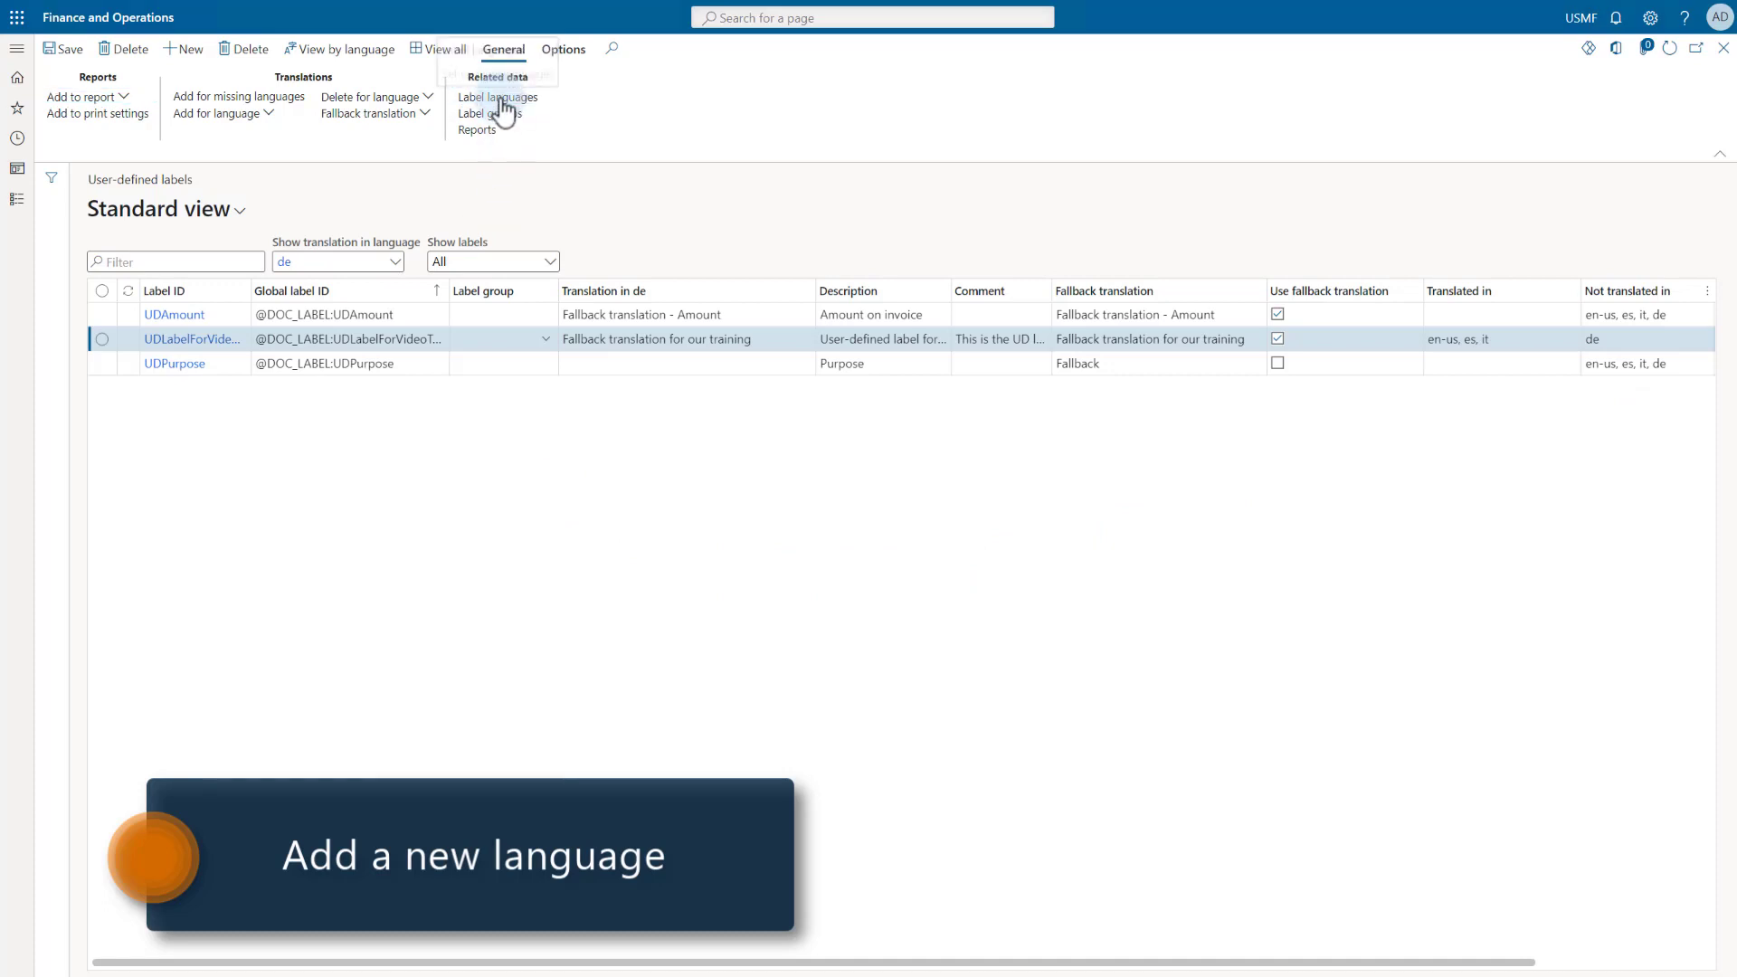
{"action": "left_click", "coordinate": [389, 271]}
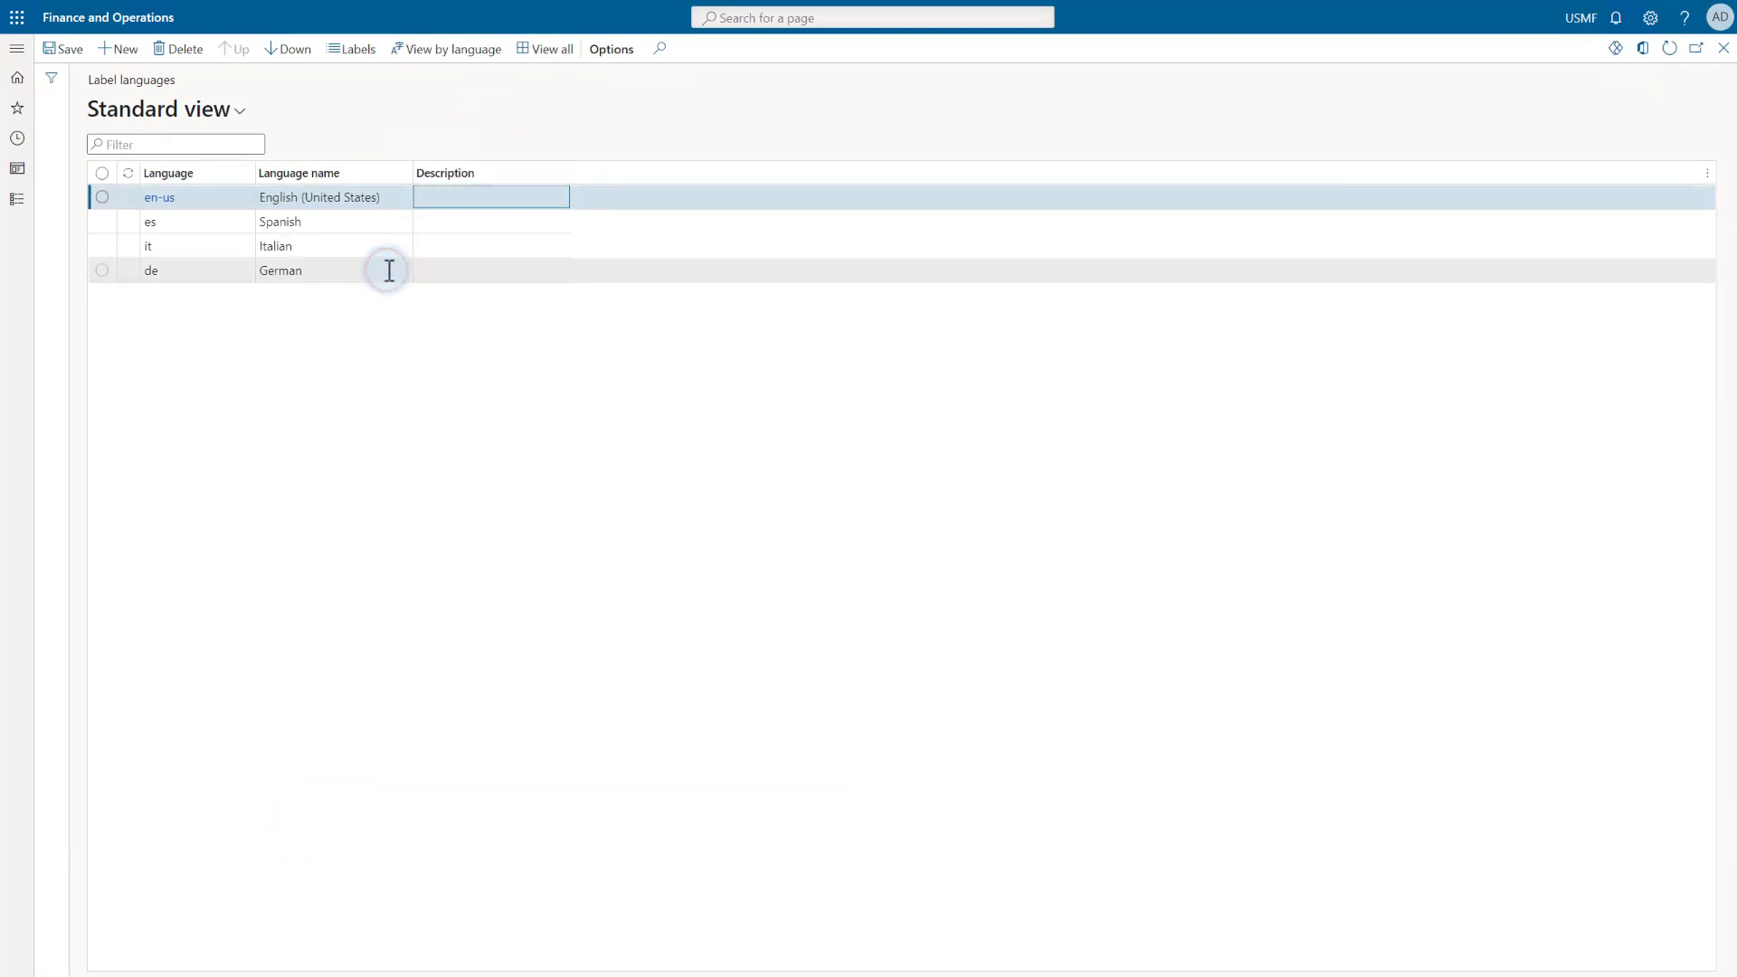
{"action": "key", "text": "alt+n"}
{"action": "type", "text": "fr"}
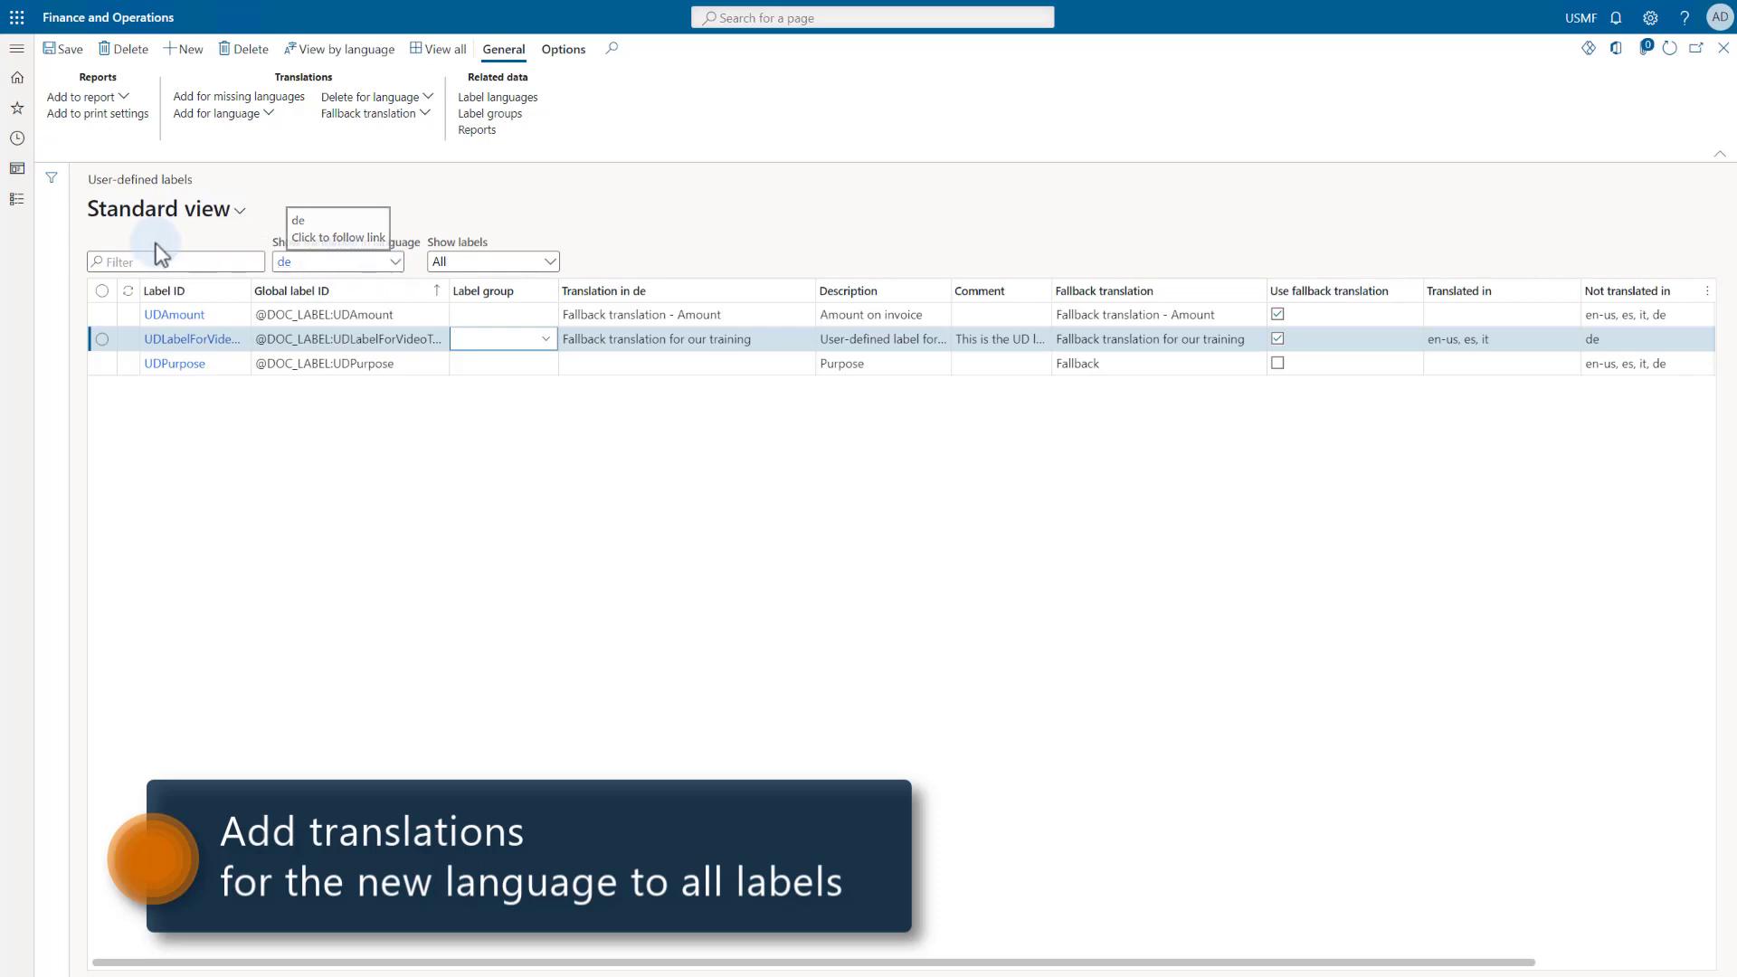
Add fr translation records to all user-defined labels at once.
{"action": "left_click", "coordinate": [102, 291]}
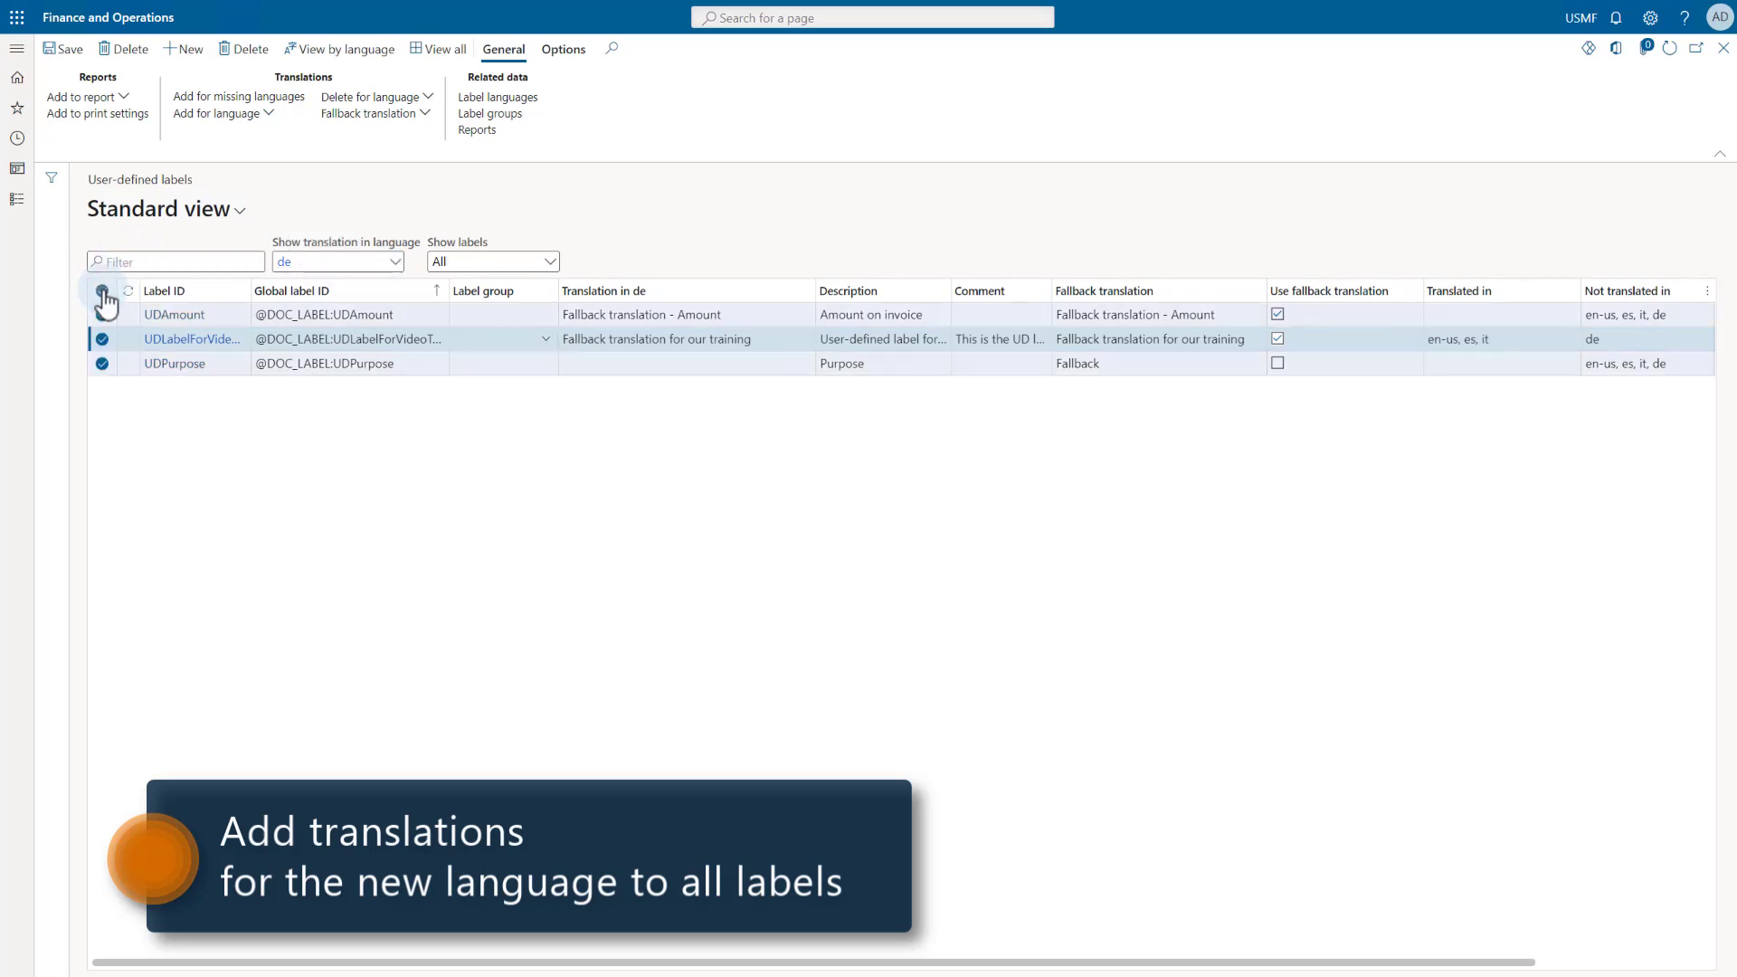
{"action": "left_click", "coordinate": [269, 115]}
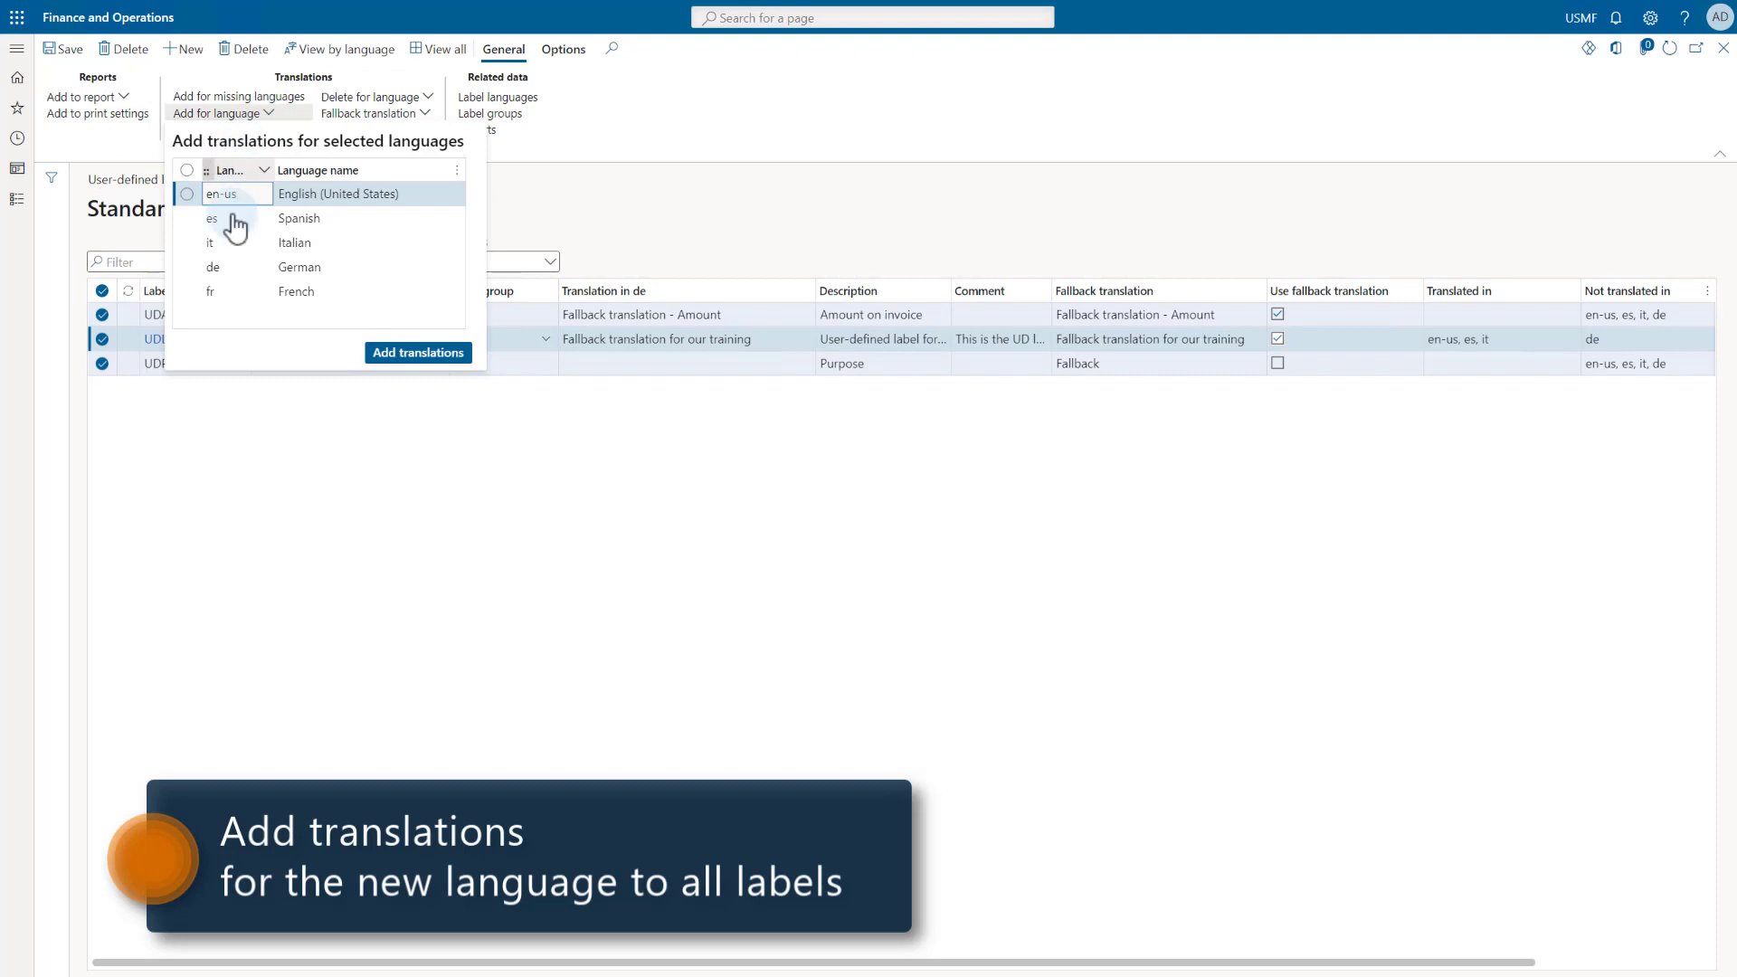
{"action": "left_click", "coordinate": [234, 291]}
{"action": "left_click", "coordinate": [418, 352]}
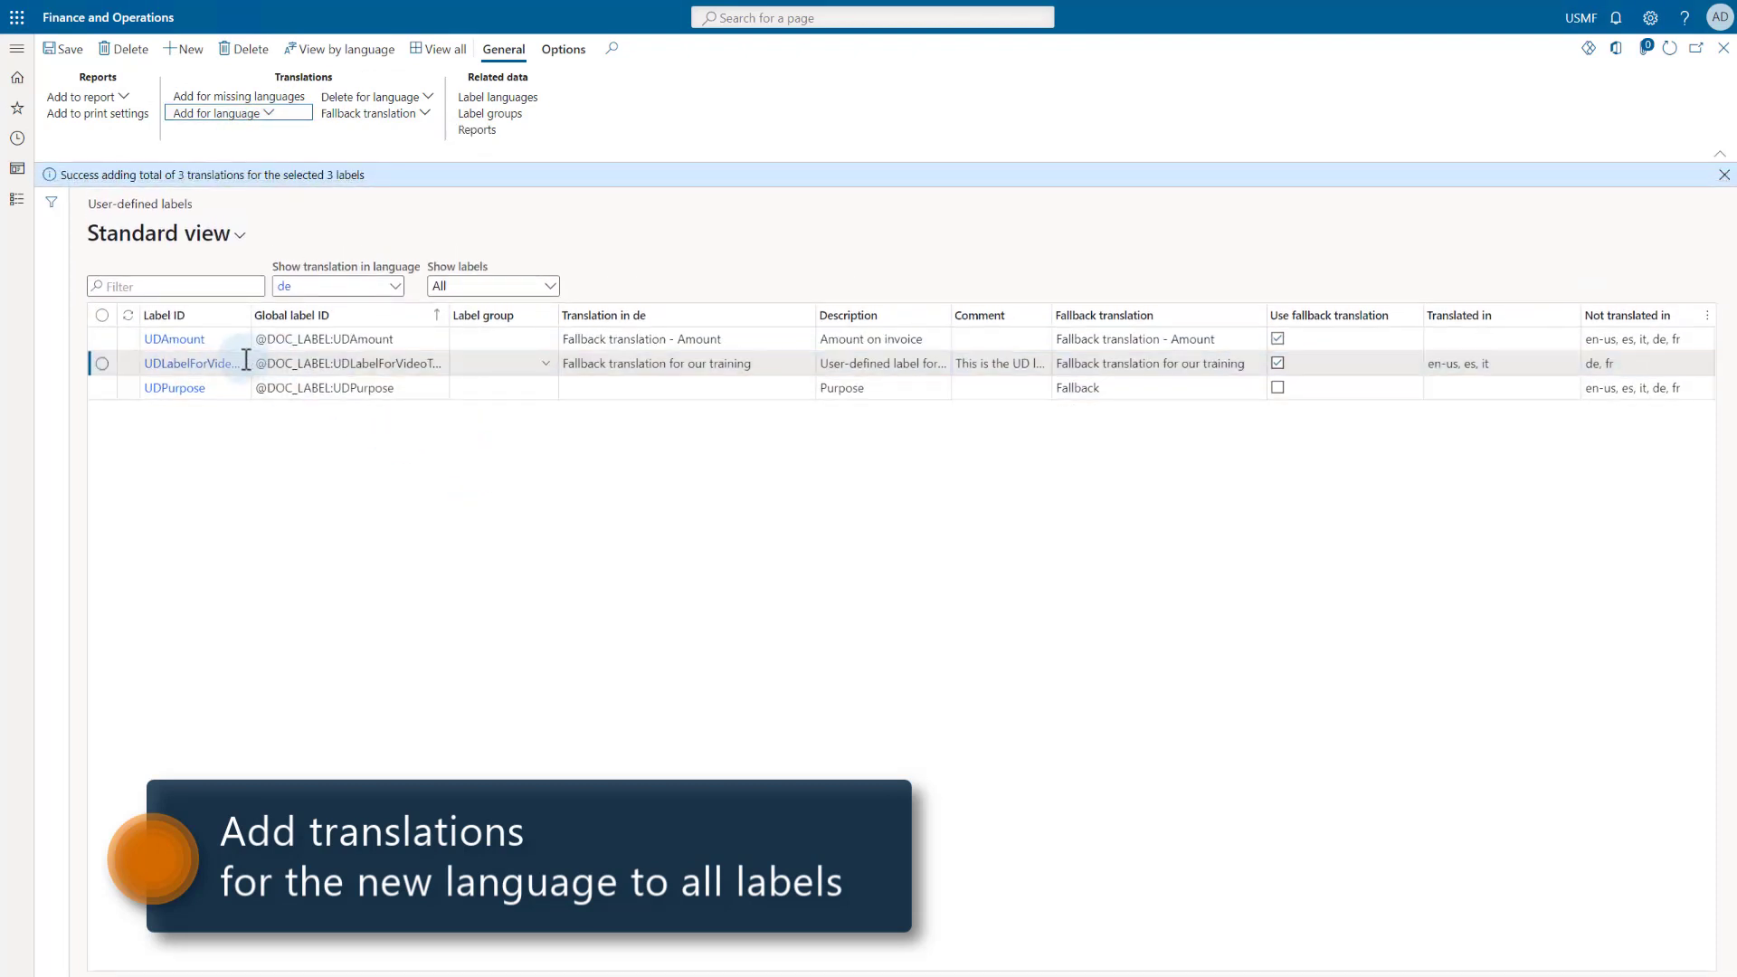
Open UDLabelForVideoTraining to check its fr translation record and show the list of labels with their translation status.
{"action": "left_click", "coordinate": [214, 365]}
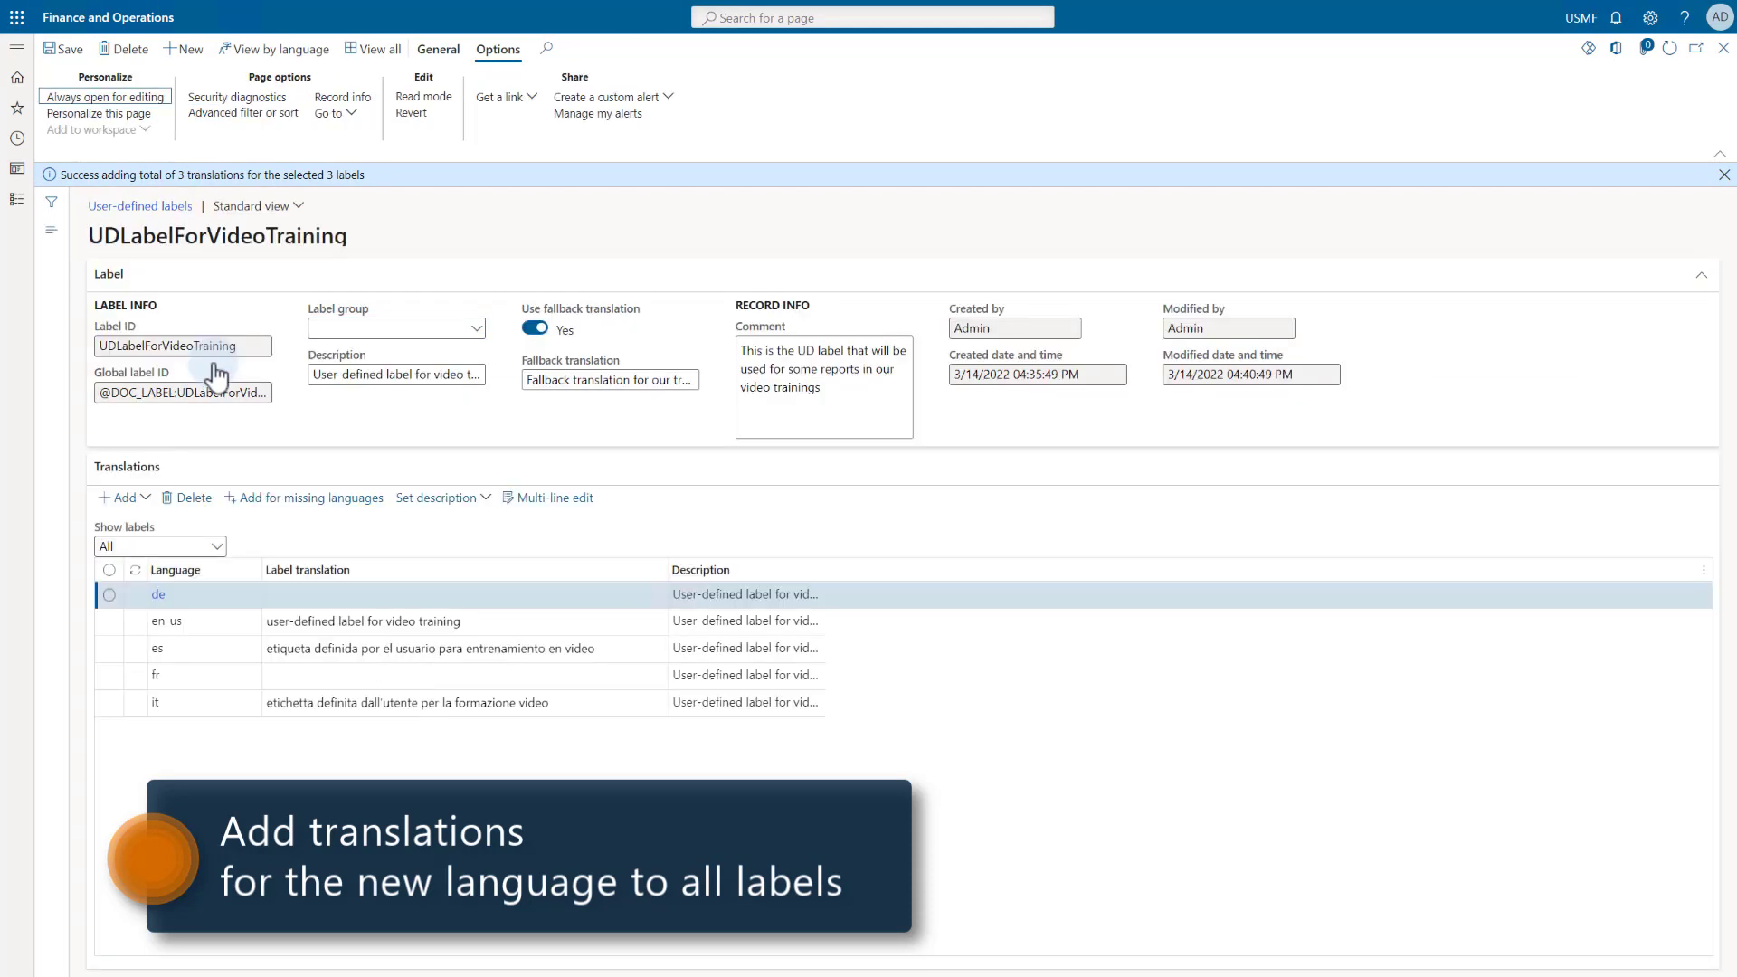
{"action": "left_click", "coordinate": [306, 676]}
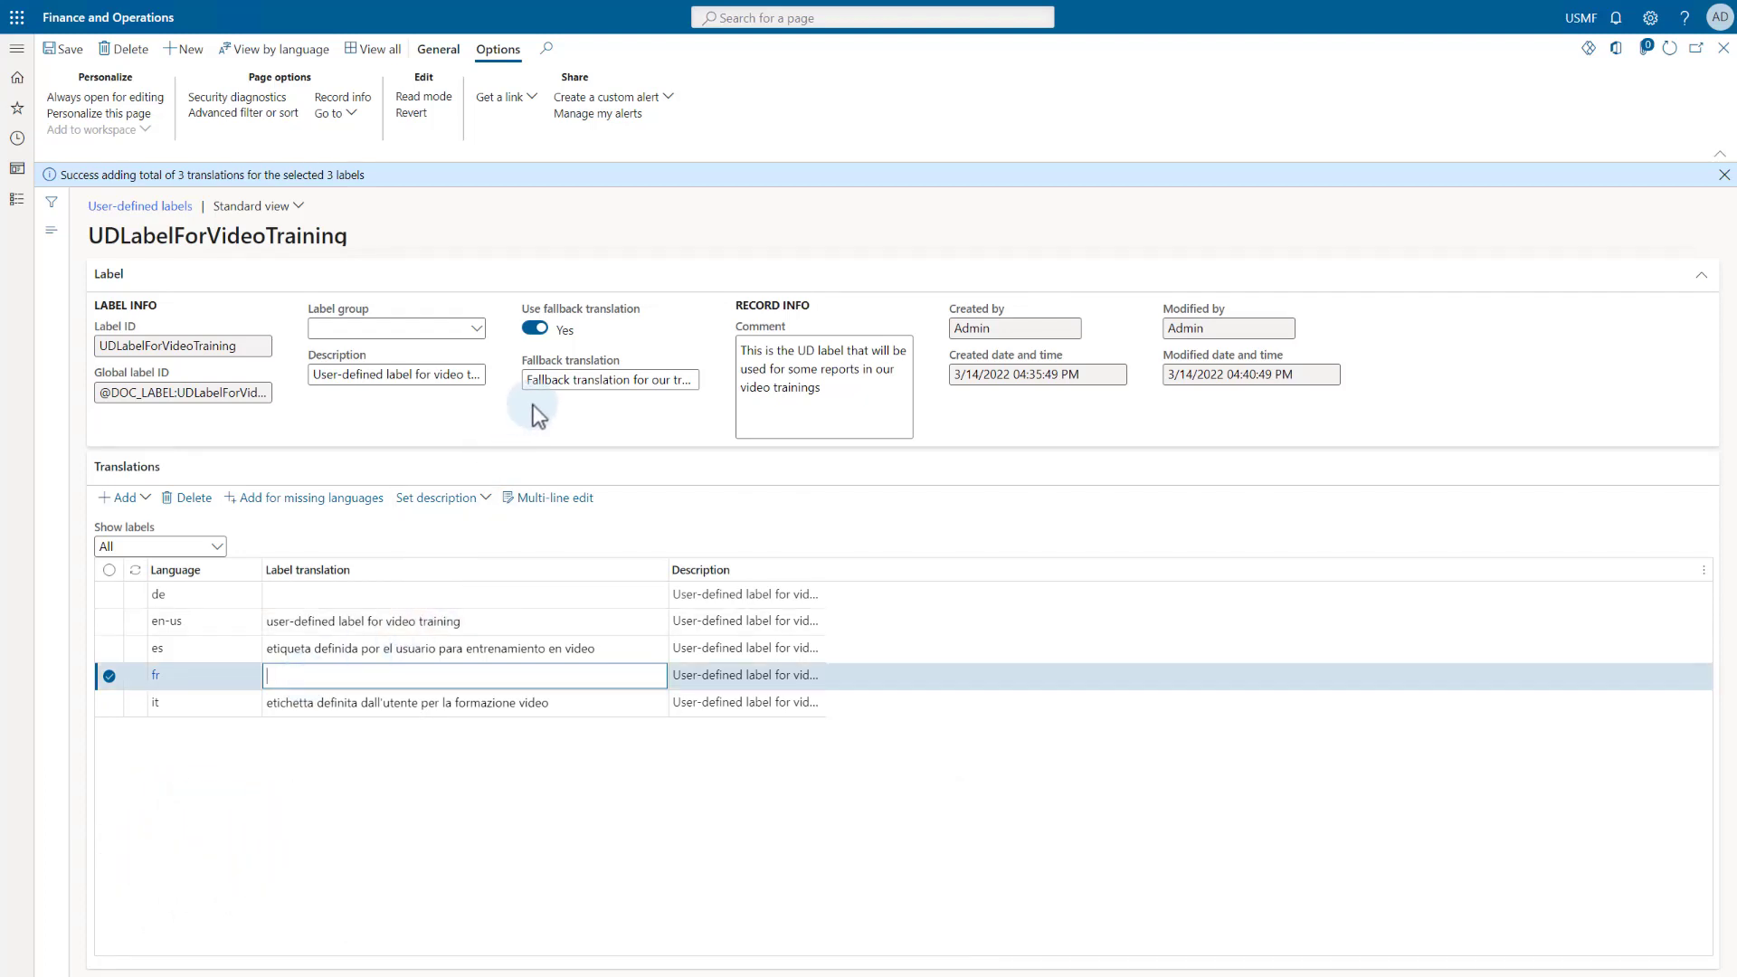
{"action": "left_click", "coordinate": [53, 233]}
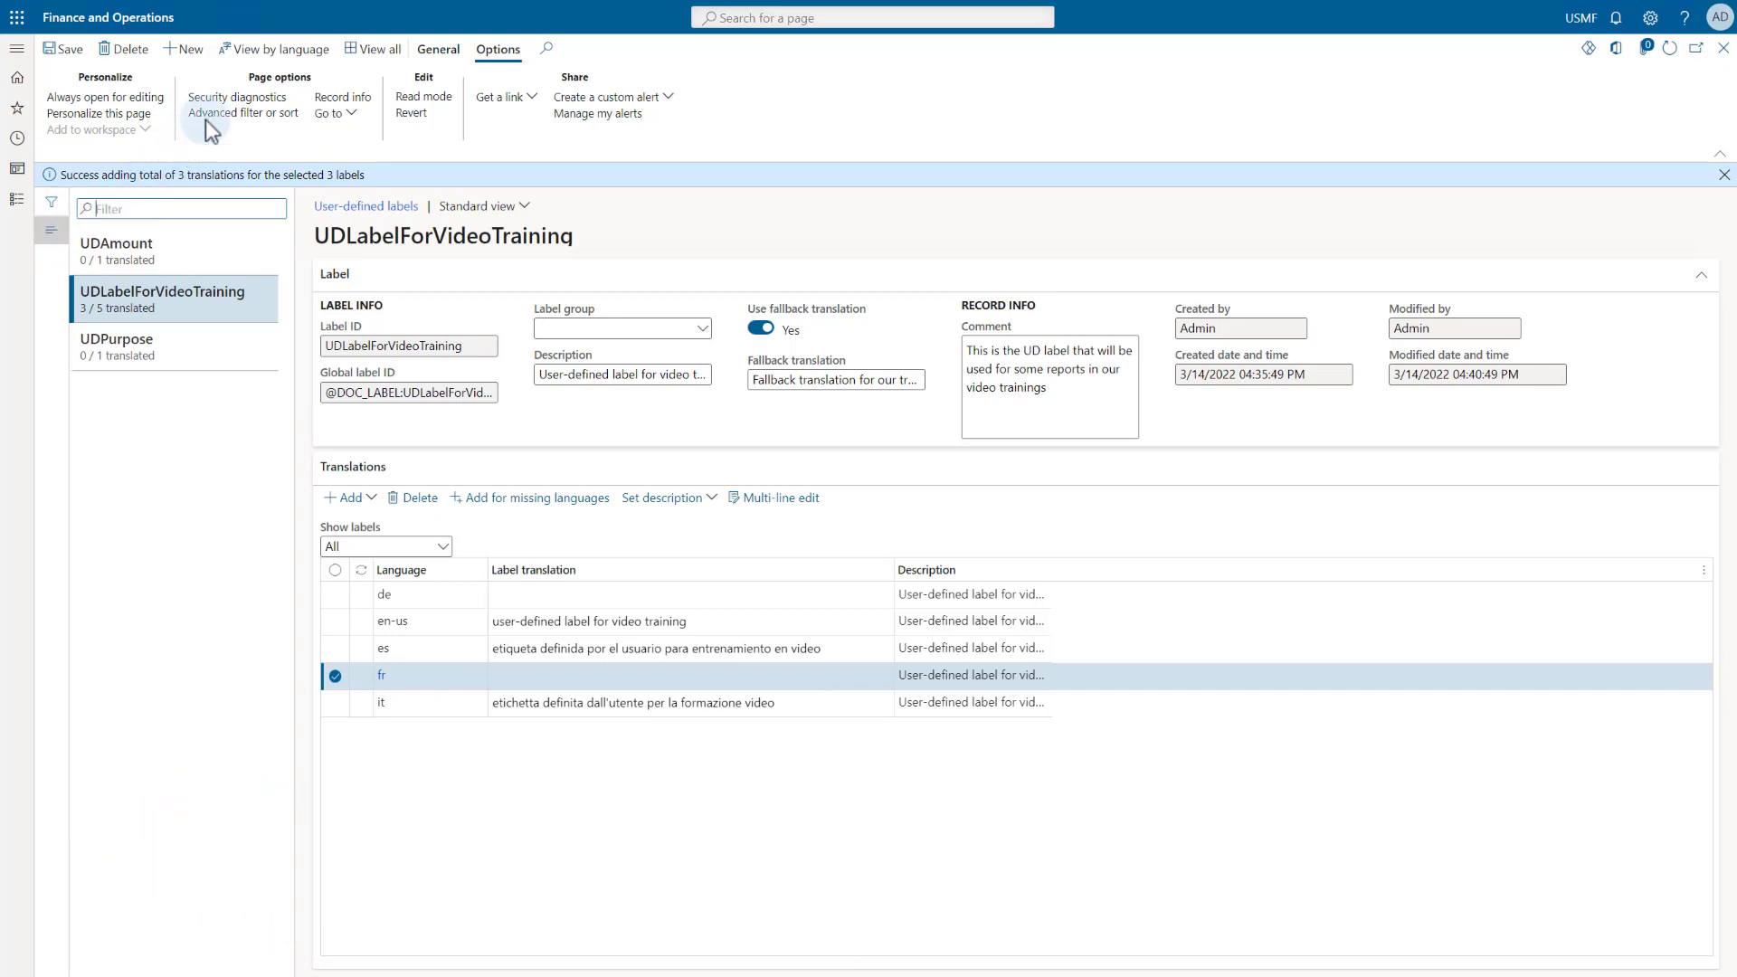
View the translations grouped by language, examining fr, de and en-us in turn.
{"action": "left_click", "coordinate": [260, 55]}
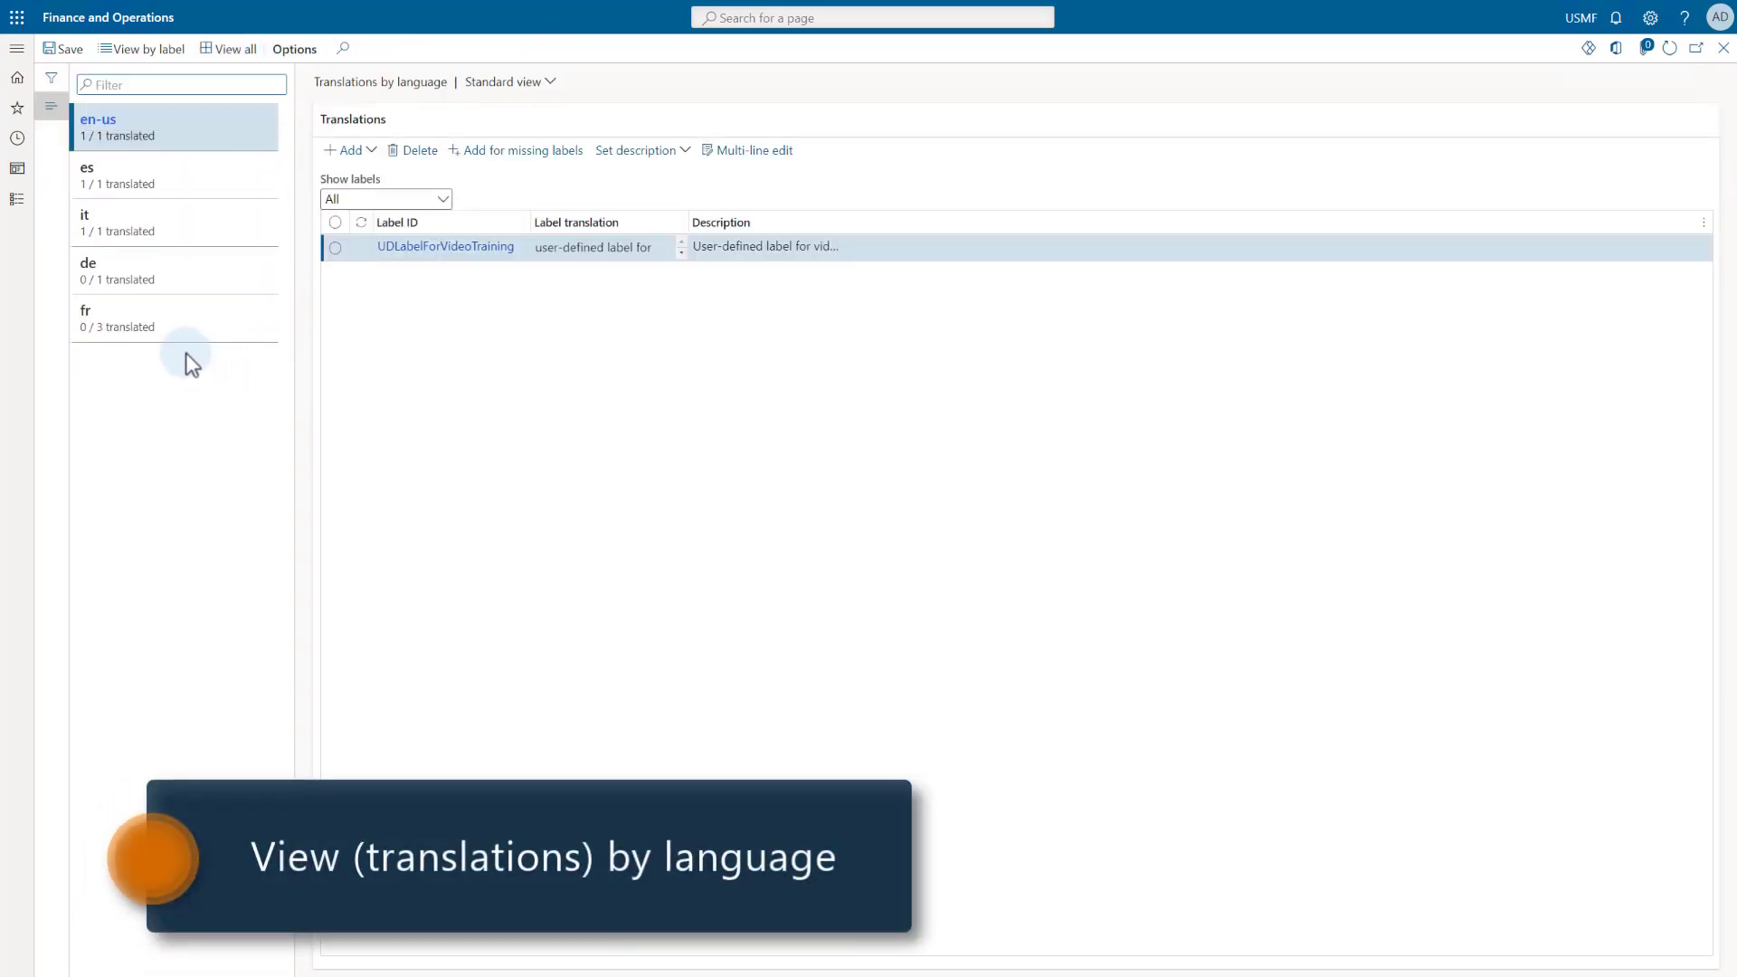
{"action": "left_click", "coordinate": [147, 329]}
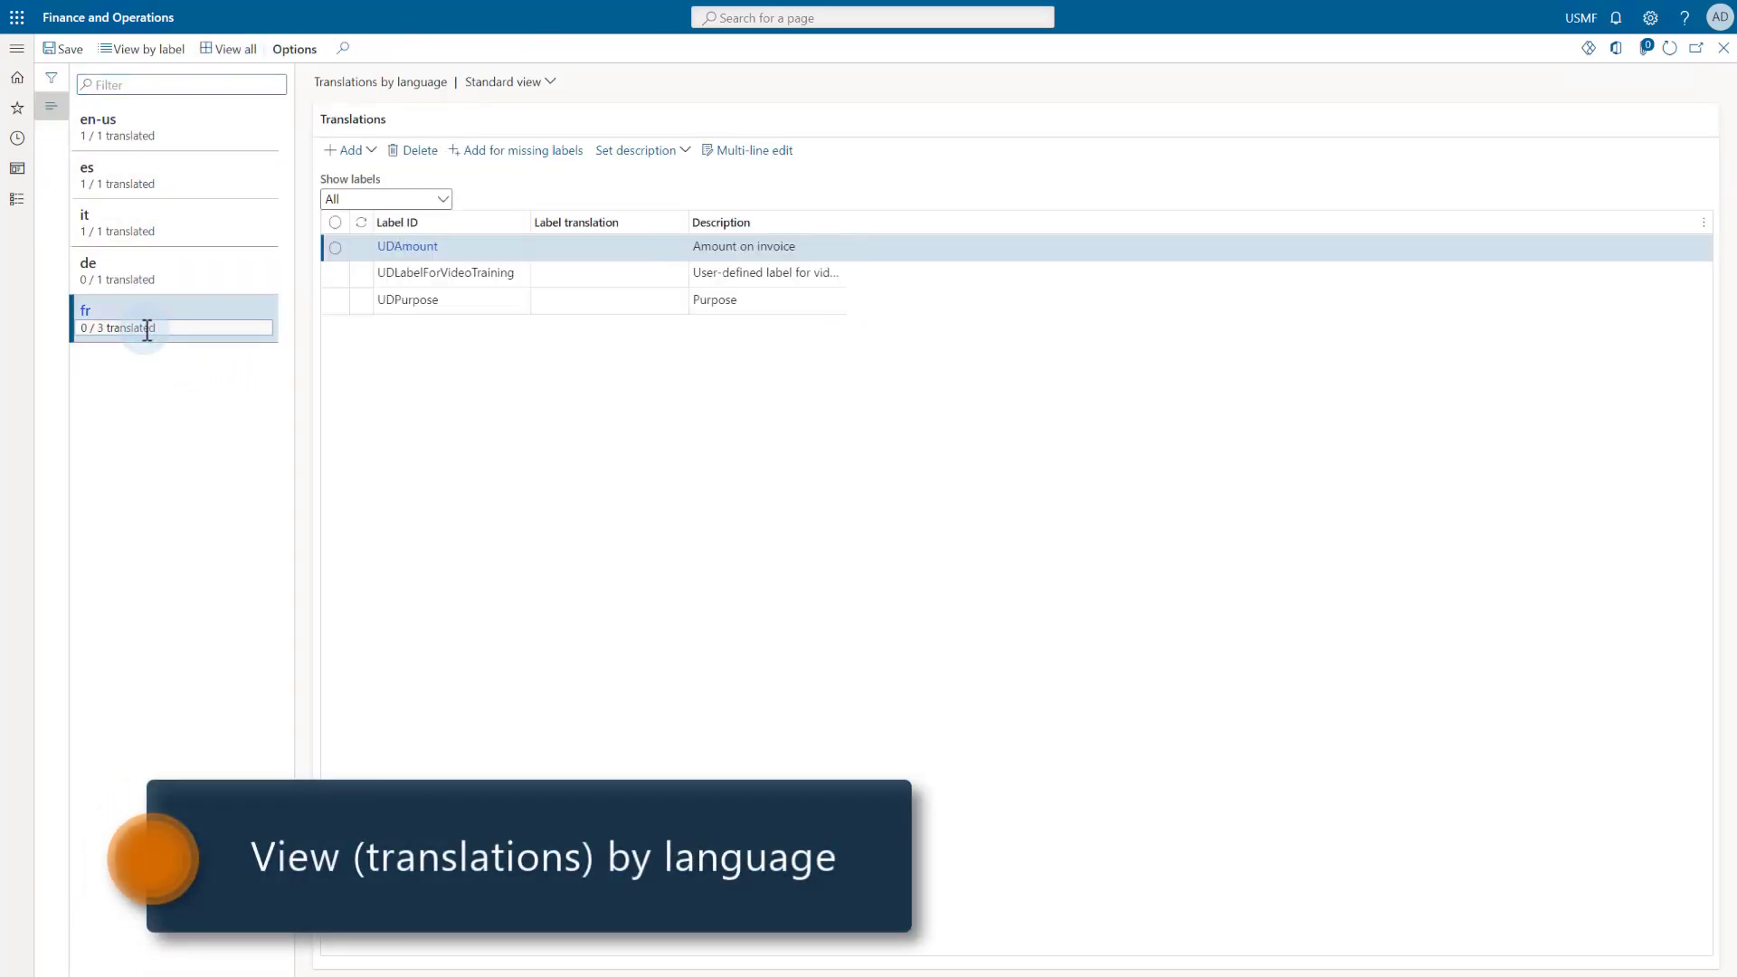
{"action": "left_click", "coordinate": [147, 272]}
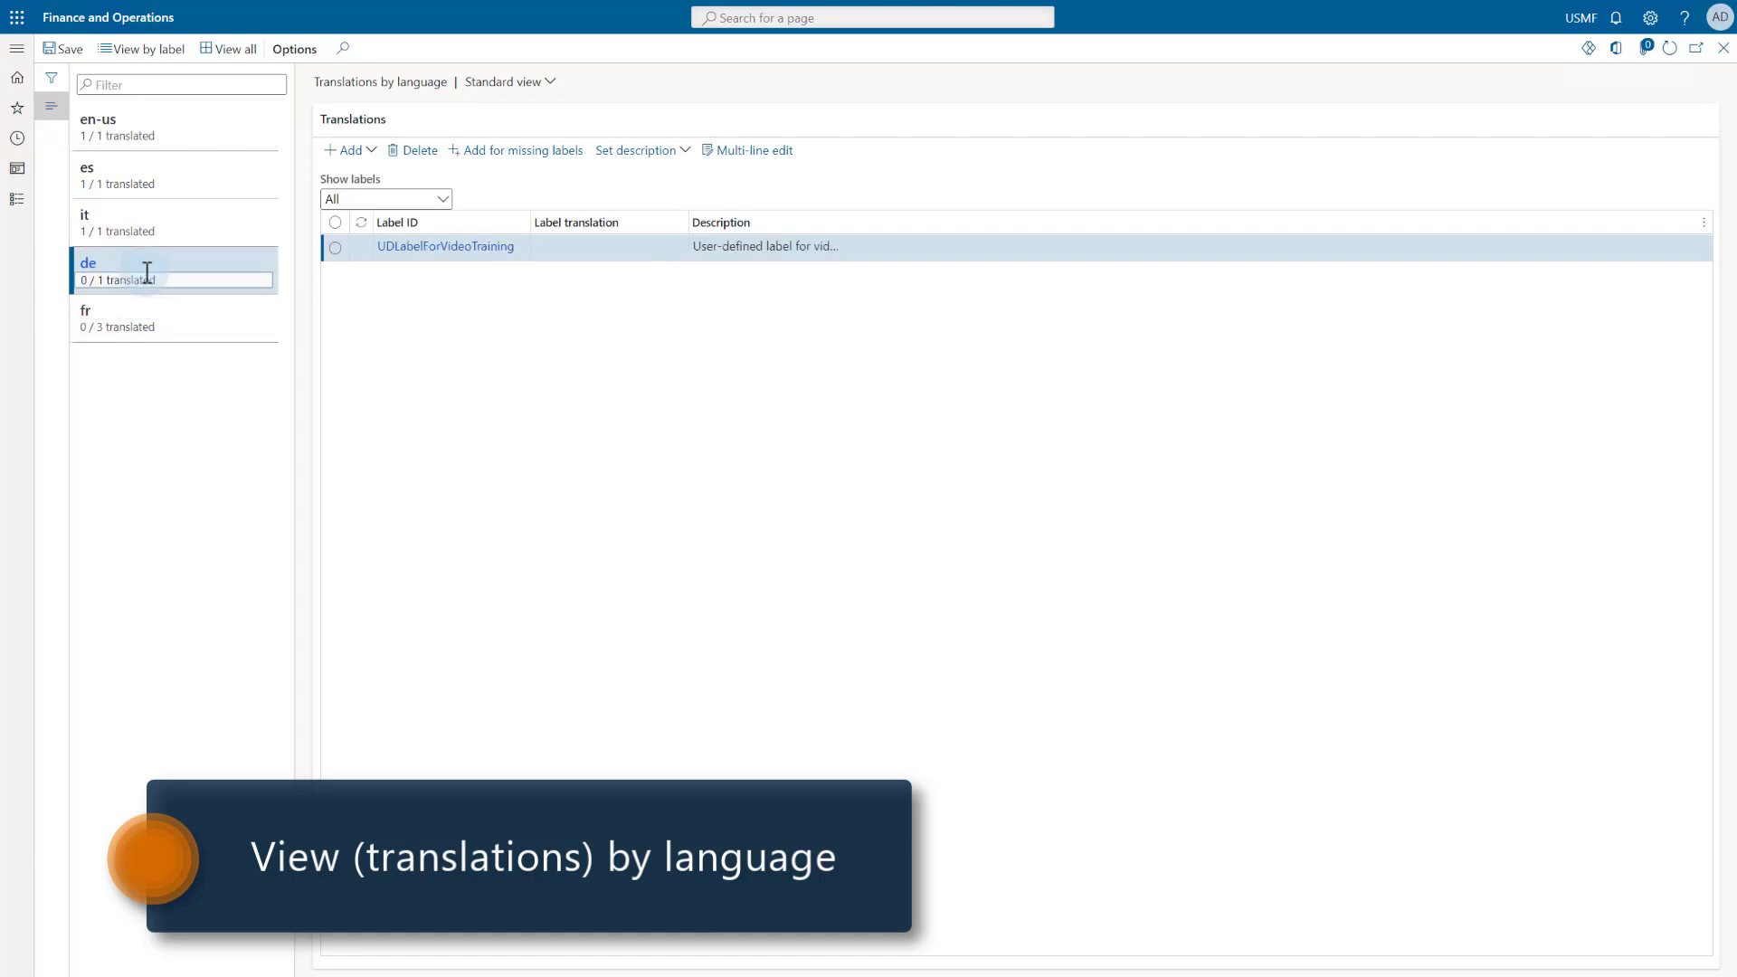
{"action": "left_click", "coordinate": [167, 135]}
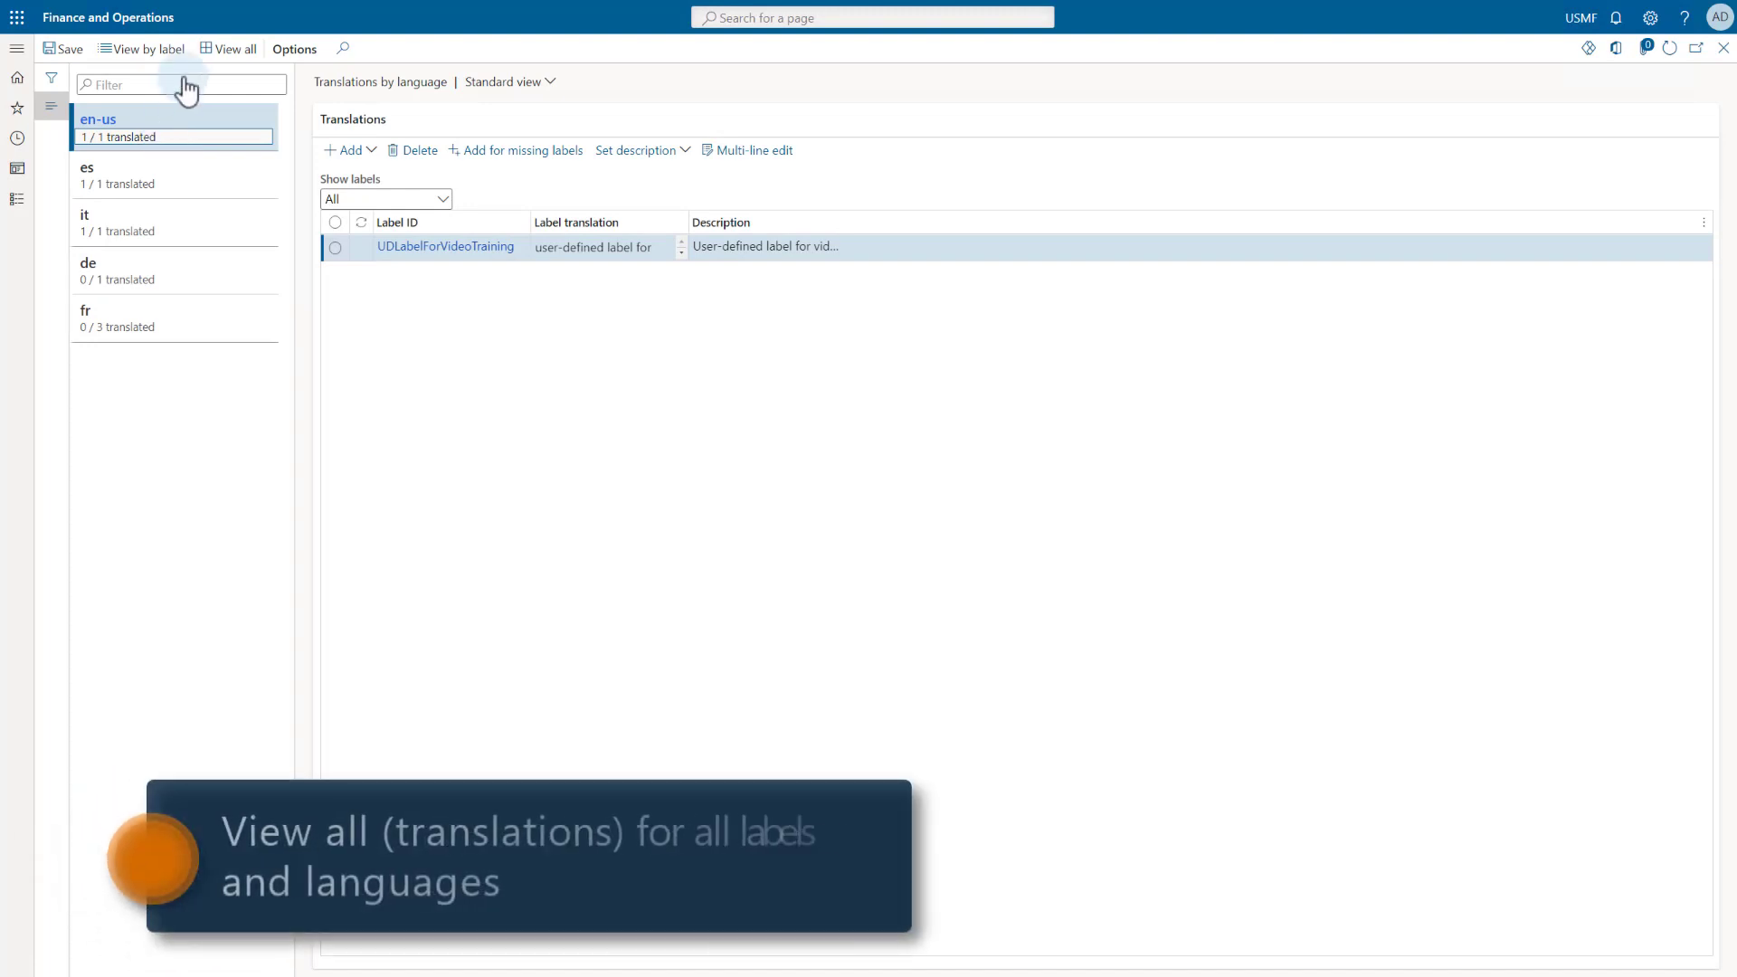
View all translations across labels and languages in one list, and return to the view by label.
{"action": "left_click", "coordinate": [233, 54]}
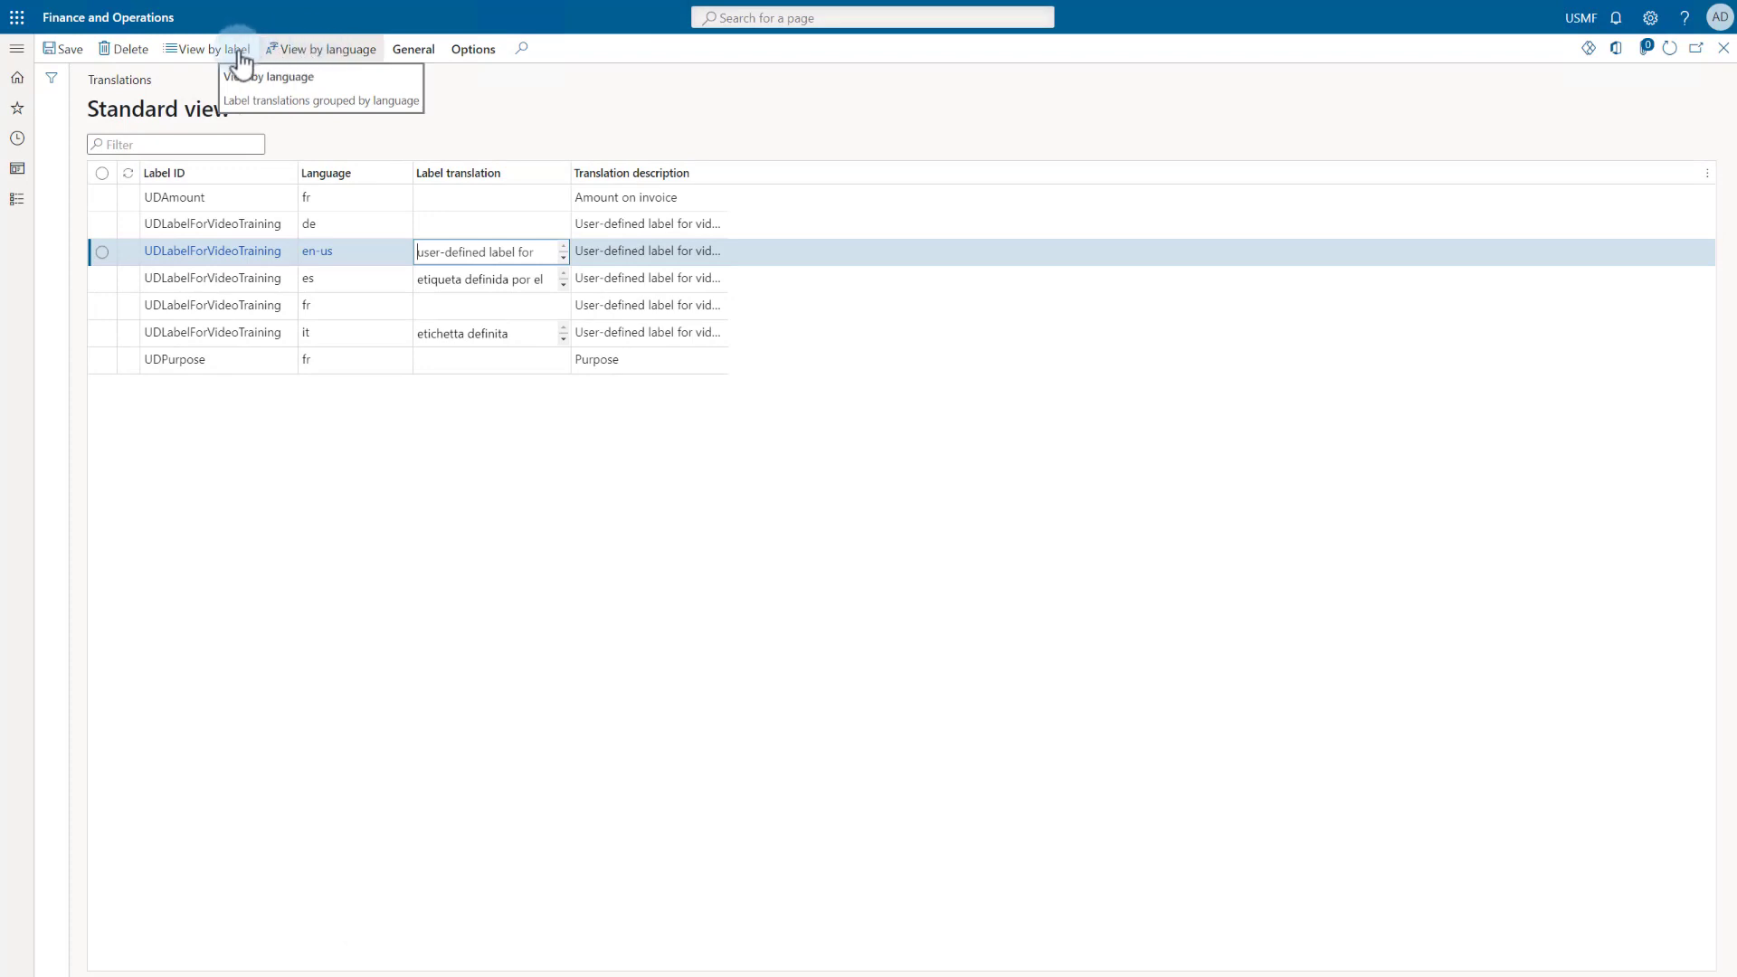
{"action": "left_click", "coordinate": [217, 51]}
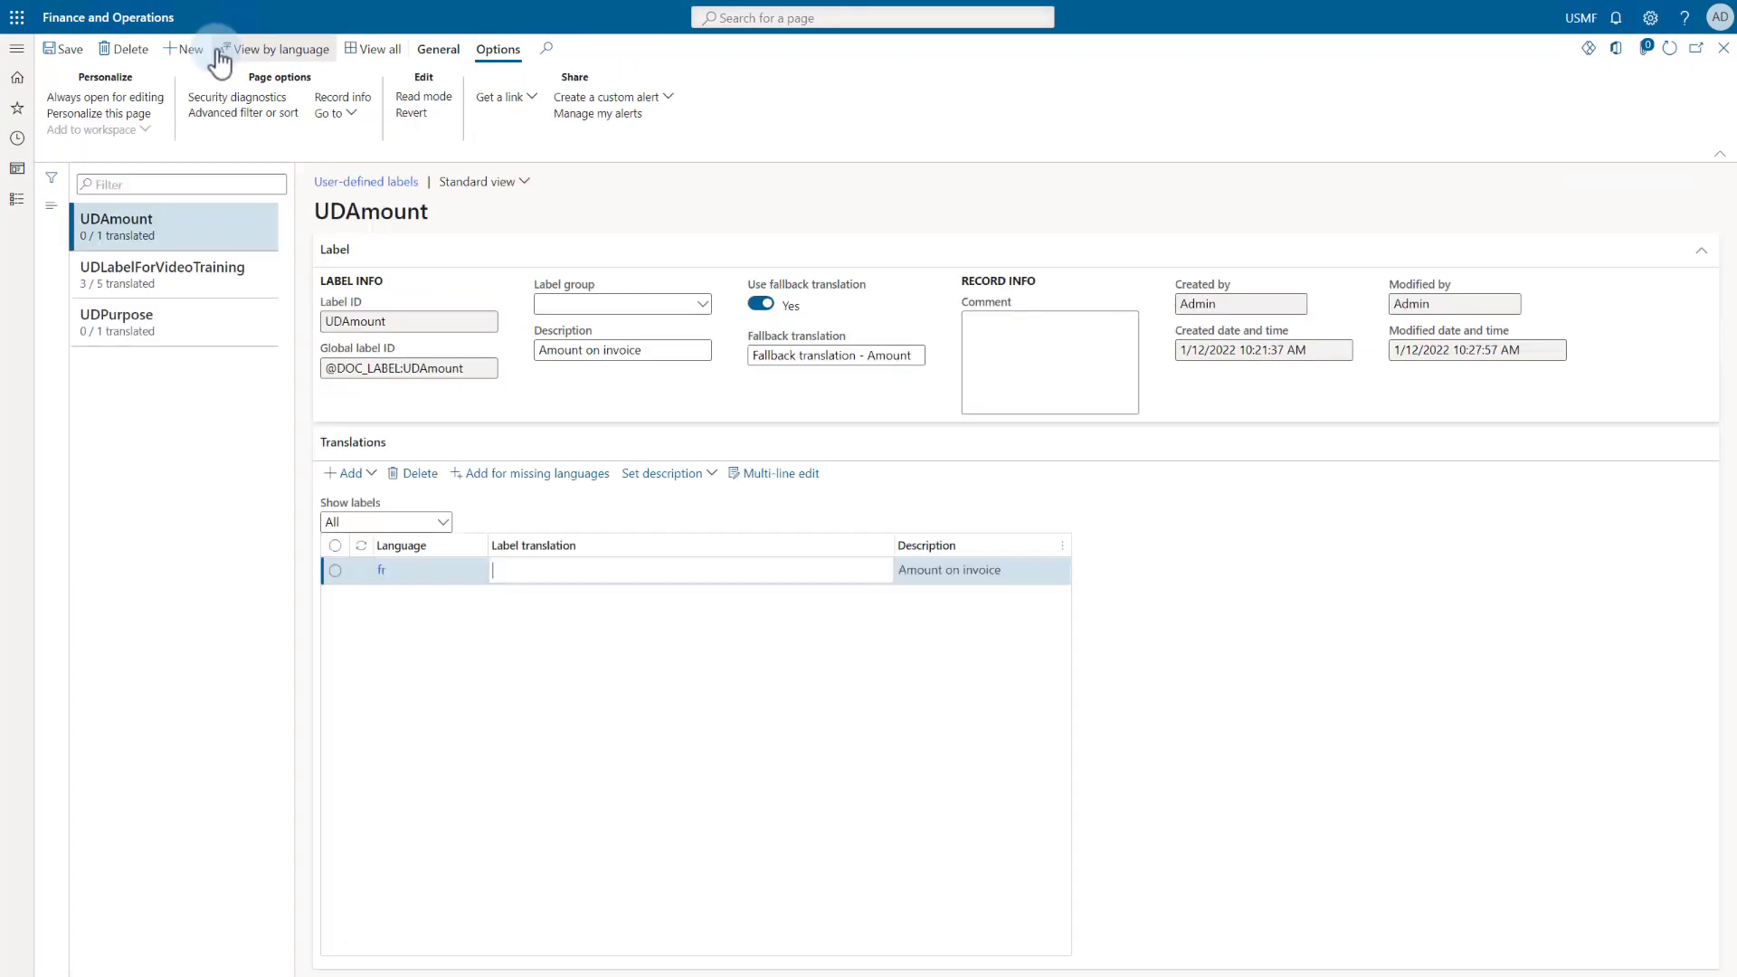